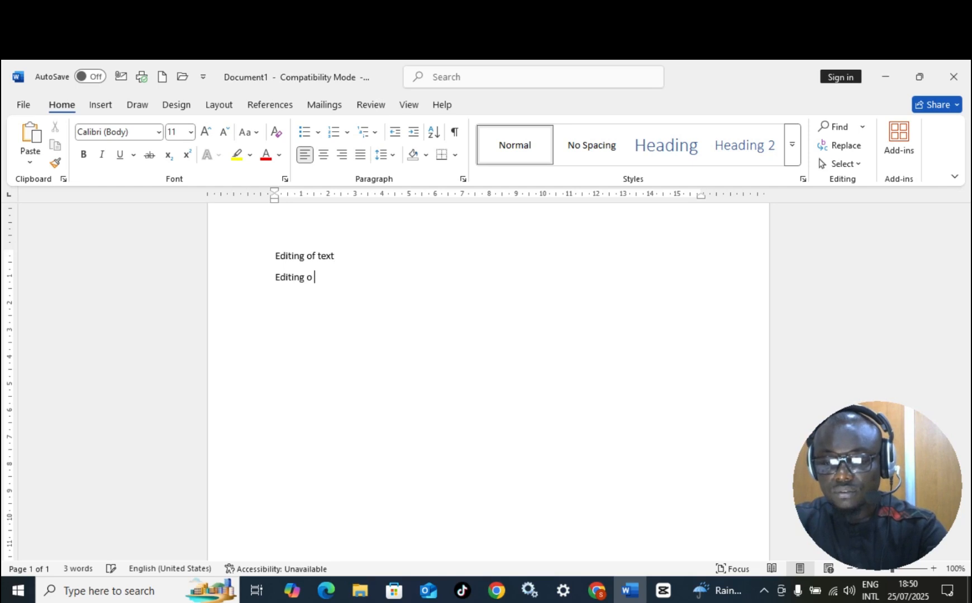
# - Complete the line below the title to read "Editing of text simply means working with your typed text in your document. Here"
pyautogui.write('text')
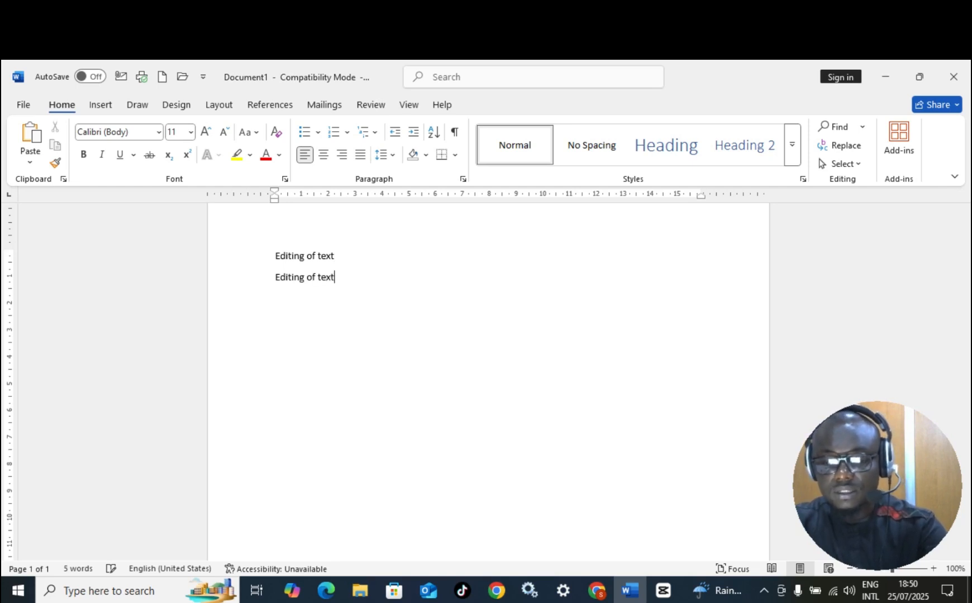
pyautogui.write(' simply')
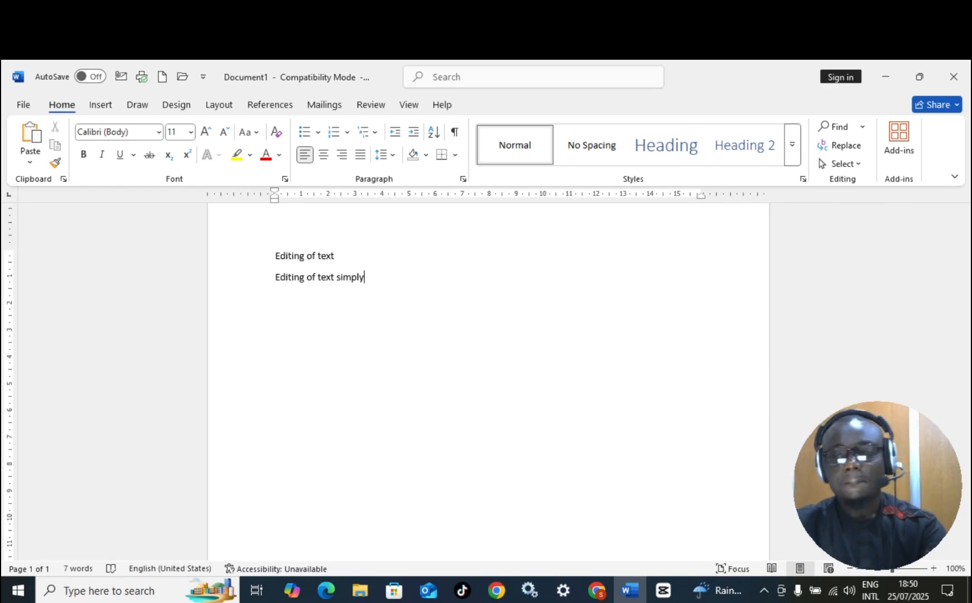
pyautogui.write(' means working with ')
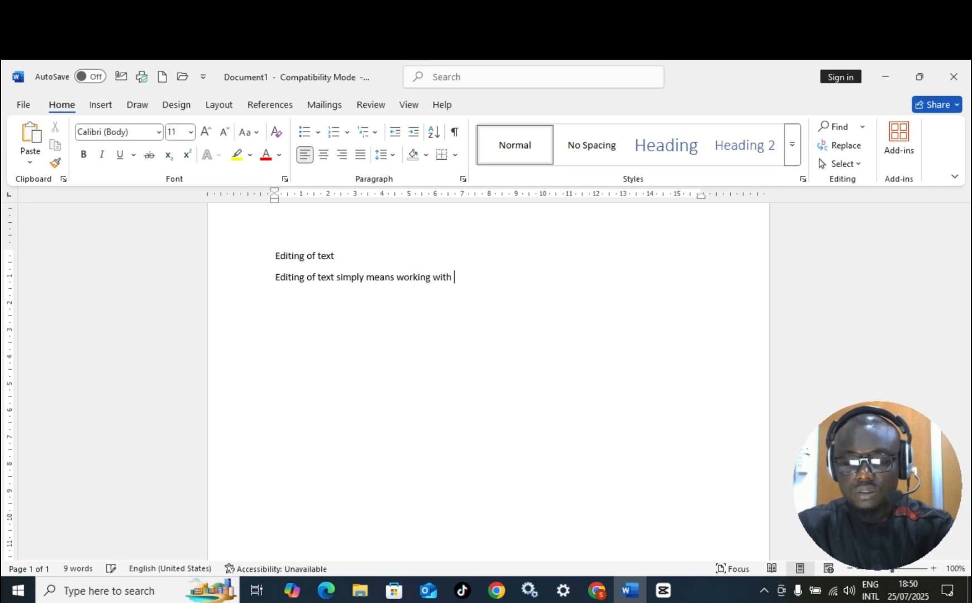
pyautogui.write('your type')
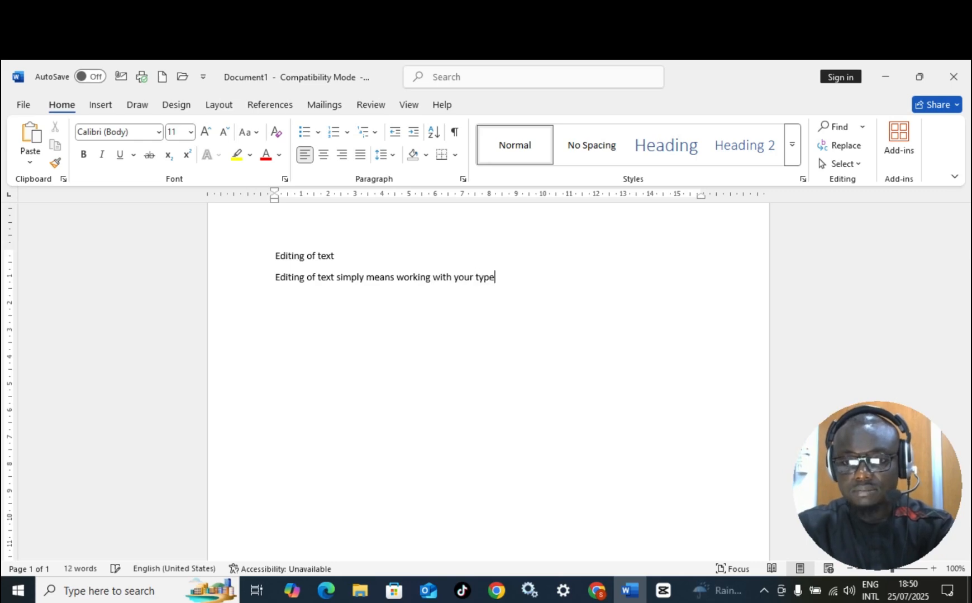
pyautogui.write('d text in ')
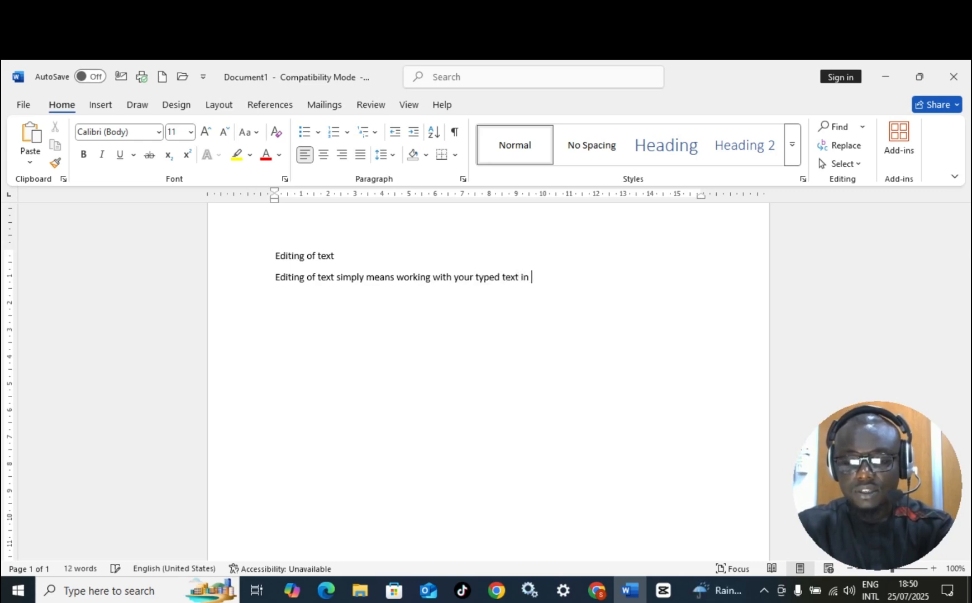
pyautogui.write('your documen')
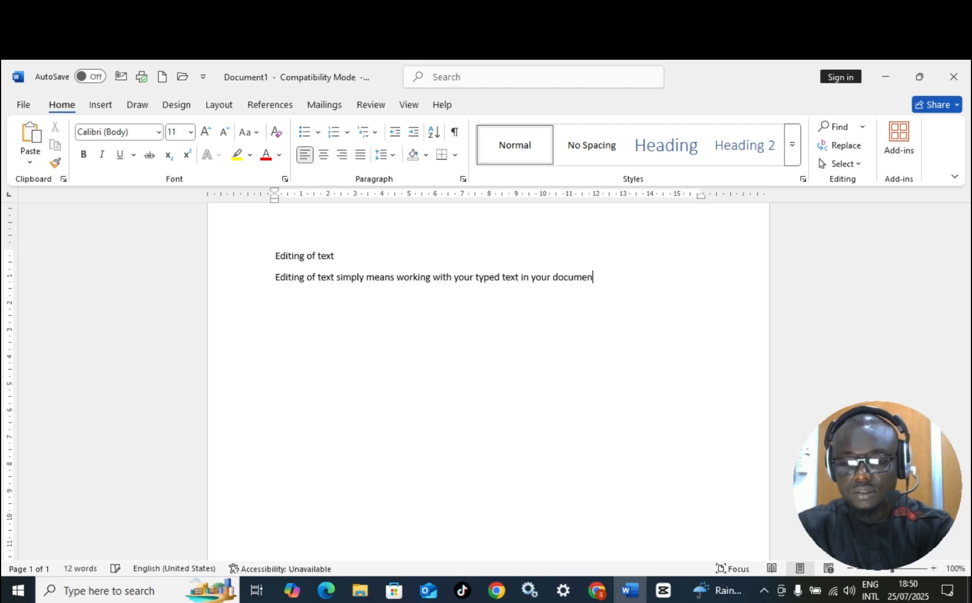
pyautogui.write('t. Here')
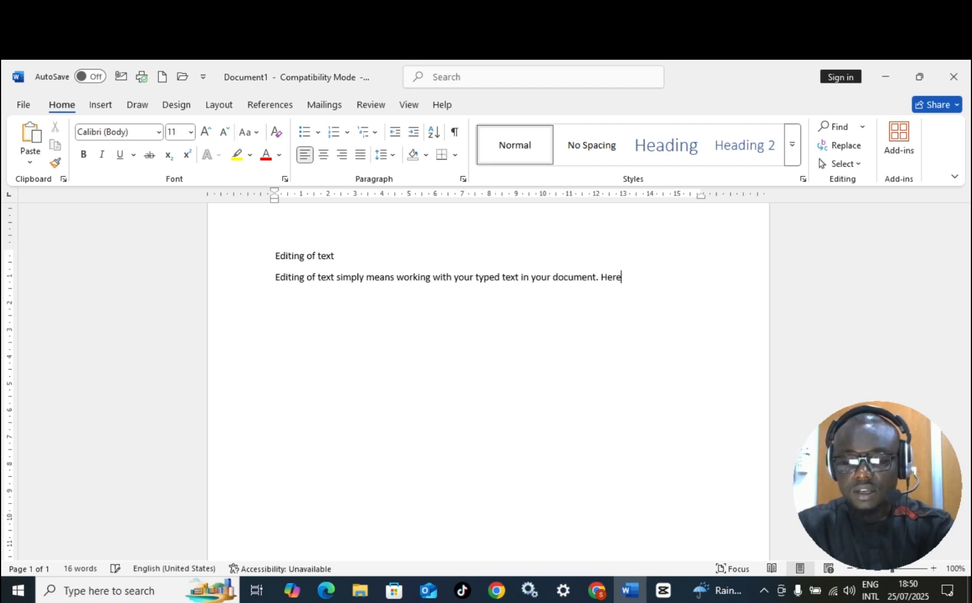
# - Continue after "Here" with "you have to ensure accurate spelling and other corrections and medication of text that forms your document are done corrected"
pyautogui.write(' you have to ens')
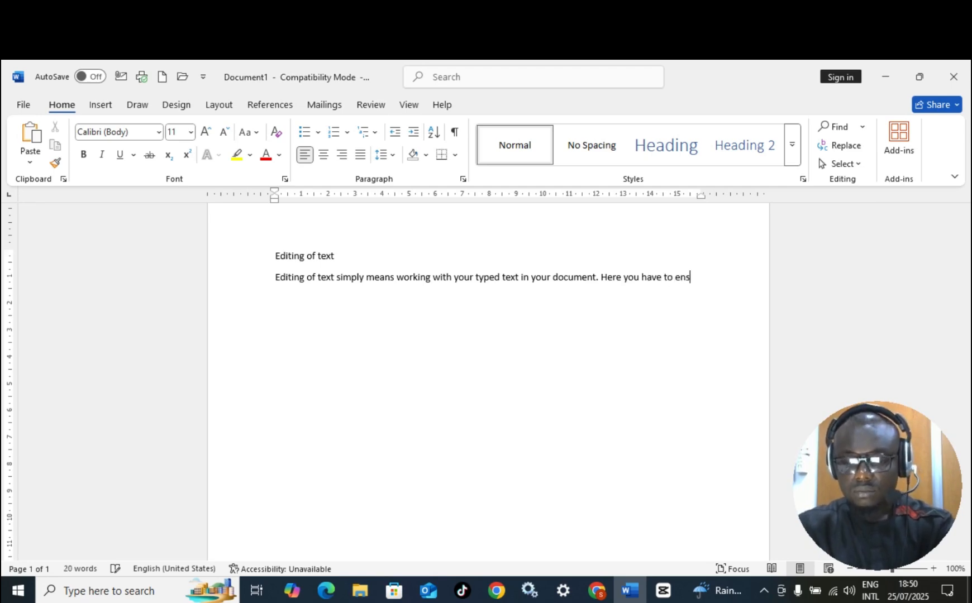
pyautogui.write('ure accurate')
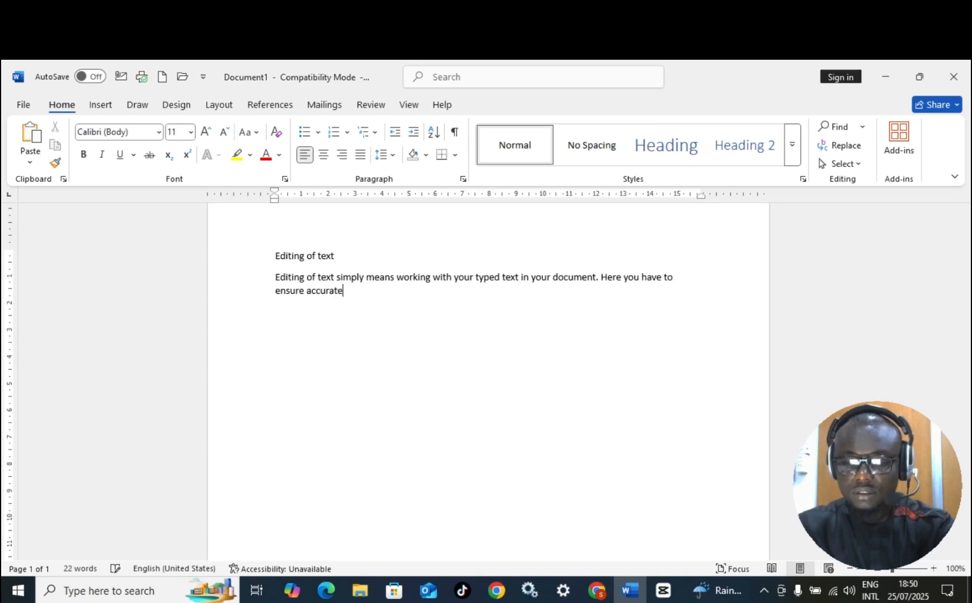
pyautogui.write(' spelling and ')
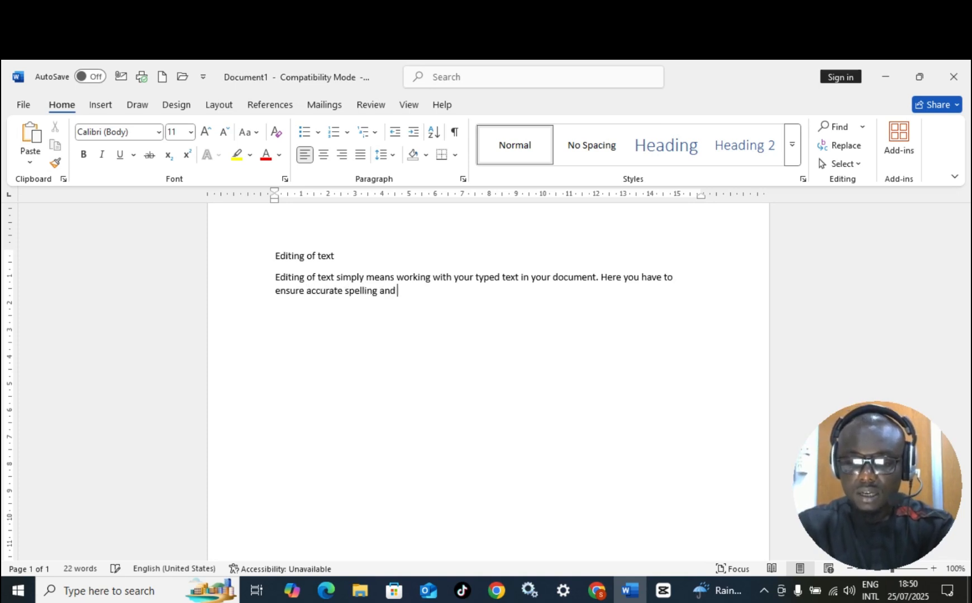
pyautogui.write('other cor')
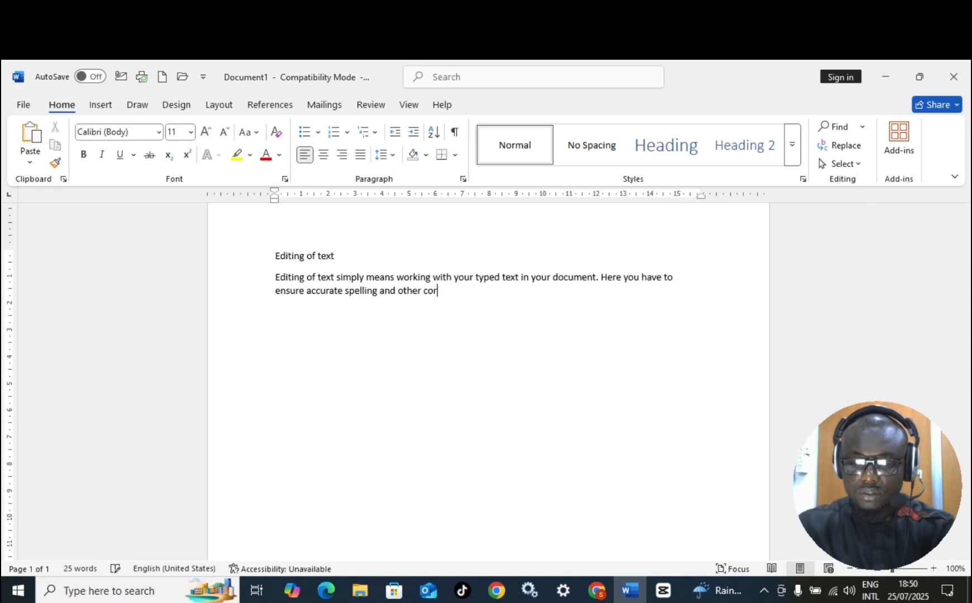
pyautogui.write('rections and')
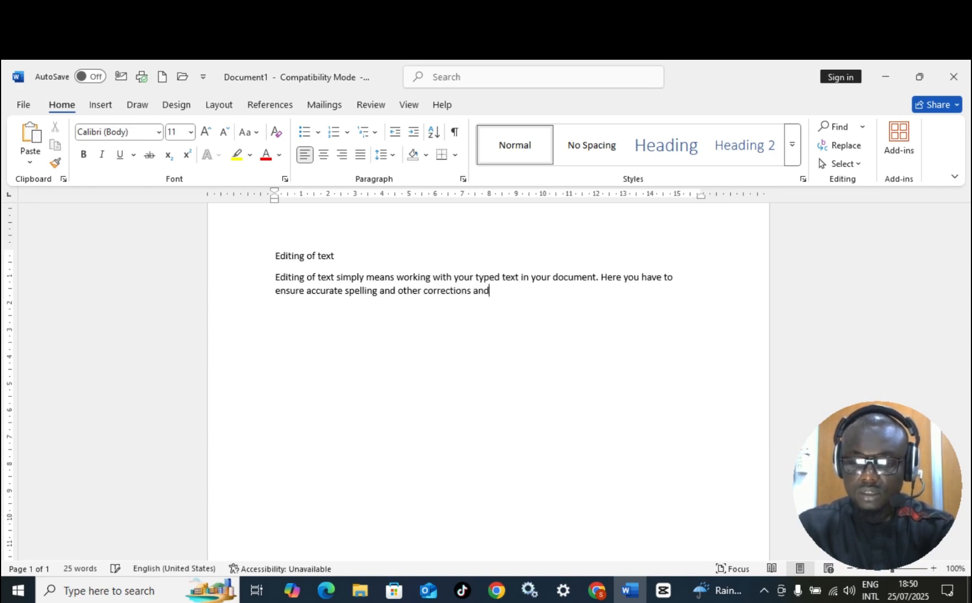
pyautogui.write(' m')
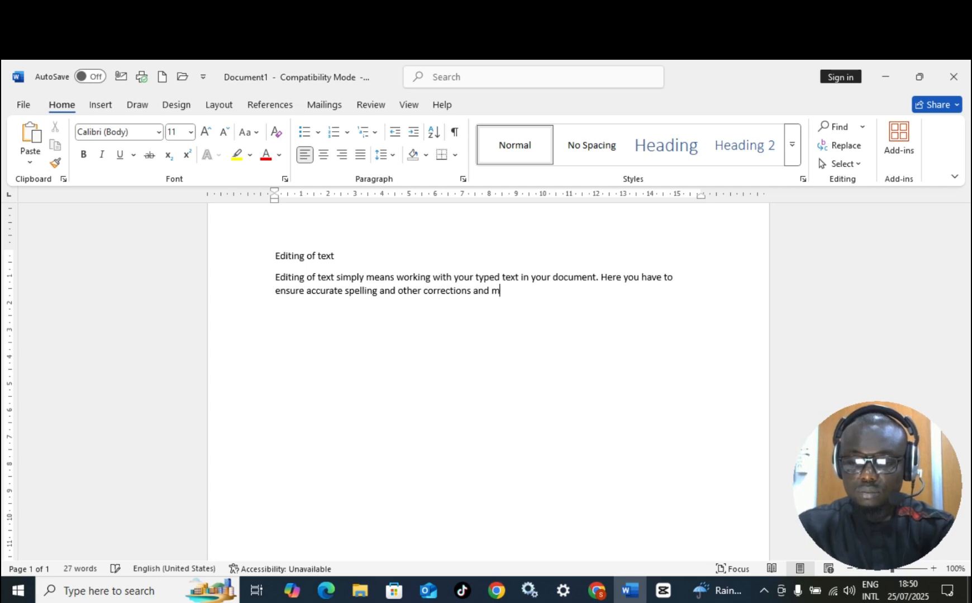
pyautogui.write('odication ')
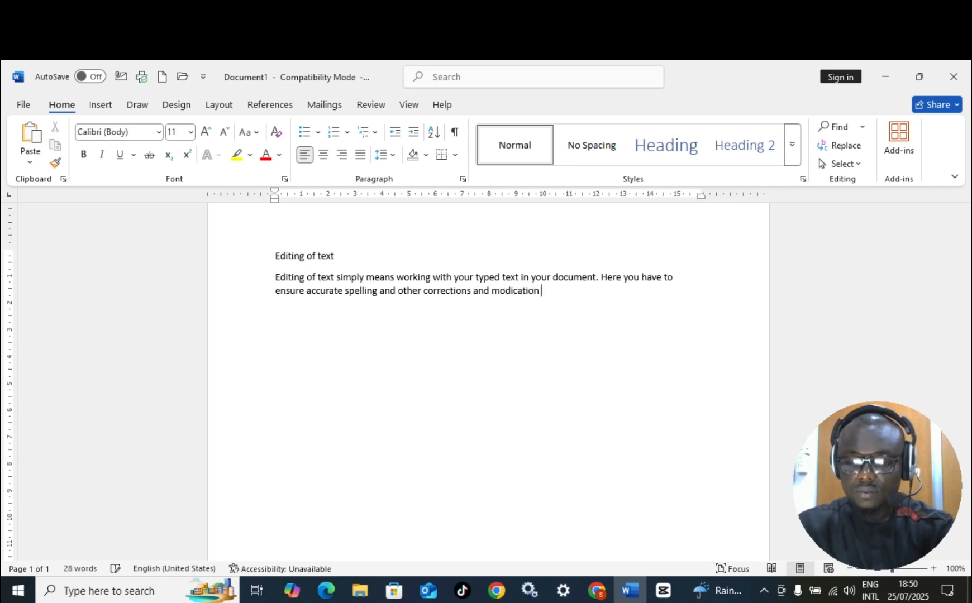
pyautogui.write('of text that ')
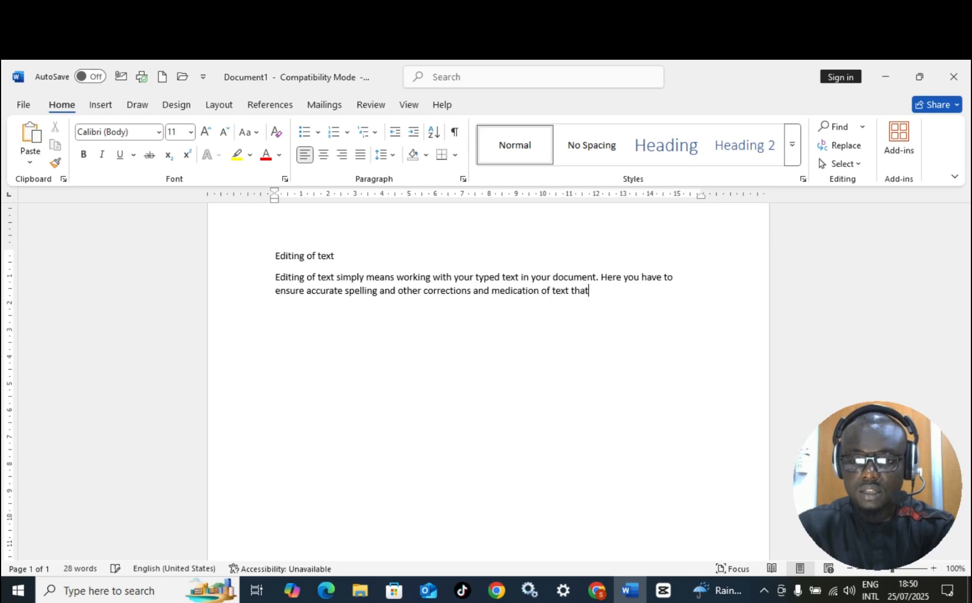
pyautogui.write('forms yo')
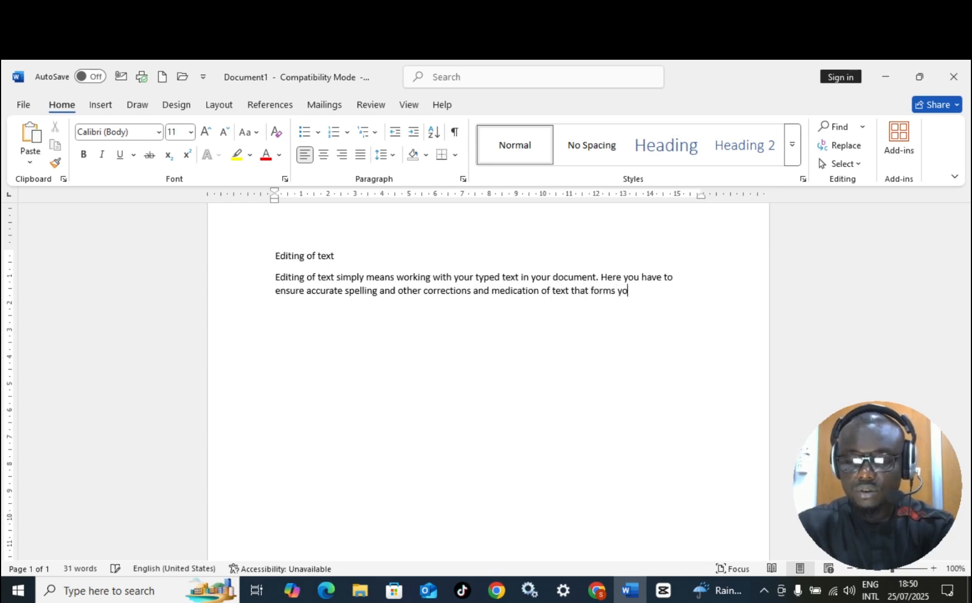
pyautogui.write('ur document a')
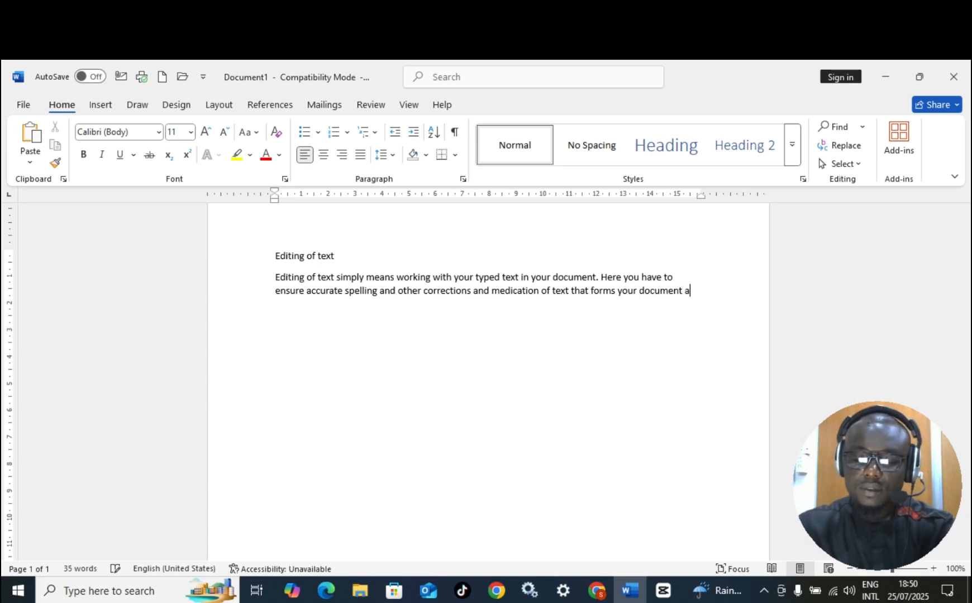
pyautogui.write('re done correc')
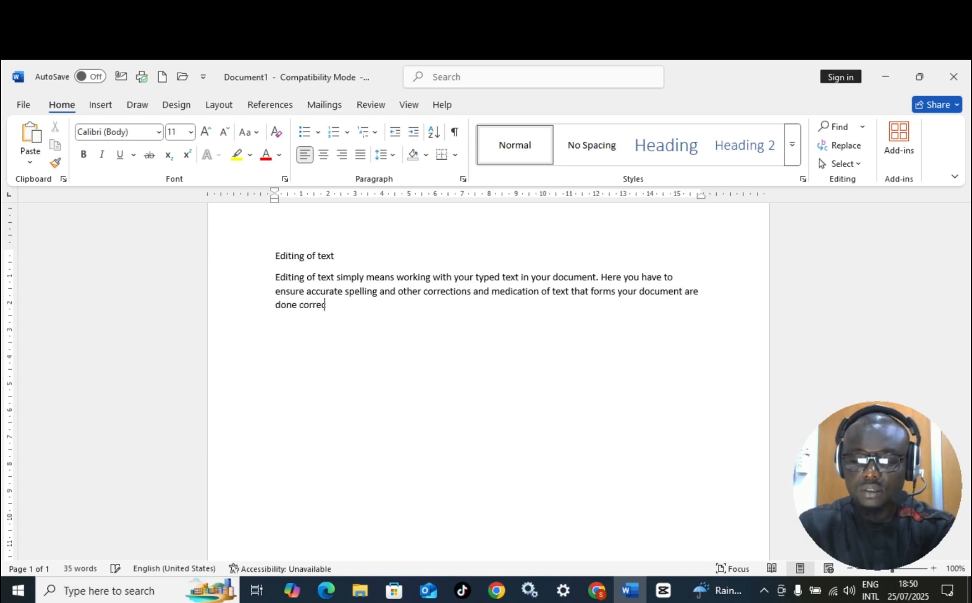
pyautogui.write('ted')
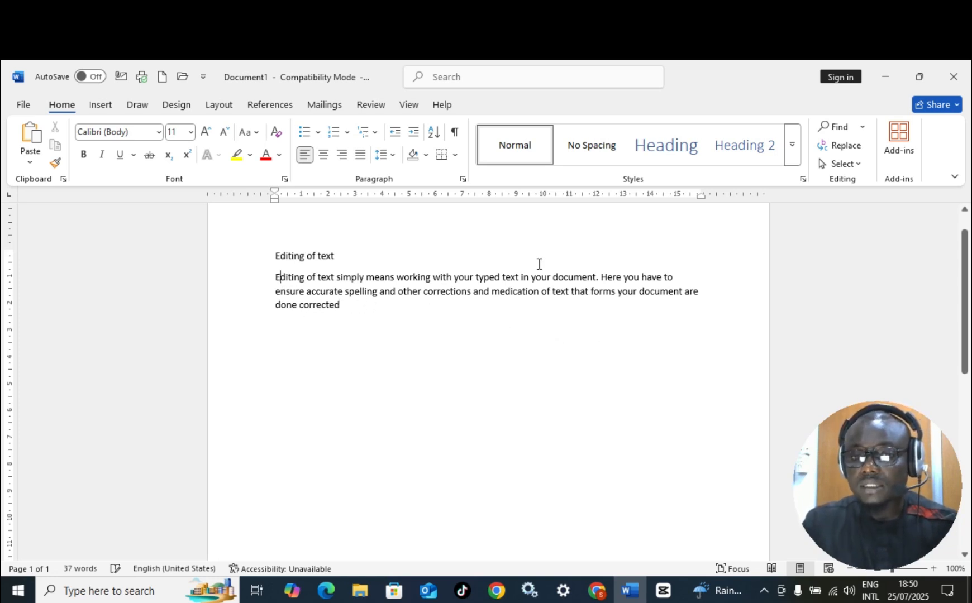
# - Insert the word "well" between "done" and "corrected" in the paragraph's last line
pyautogui.click(678, 279)
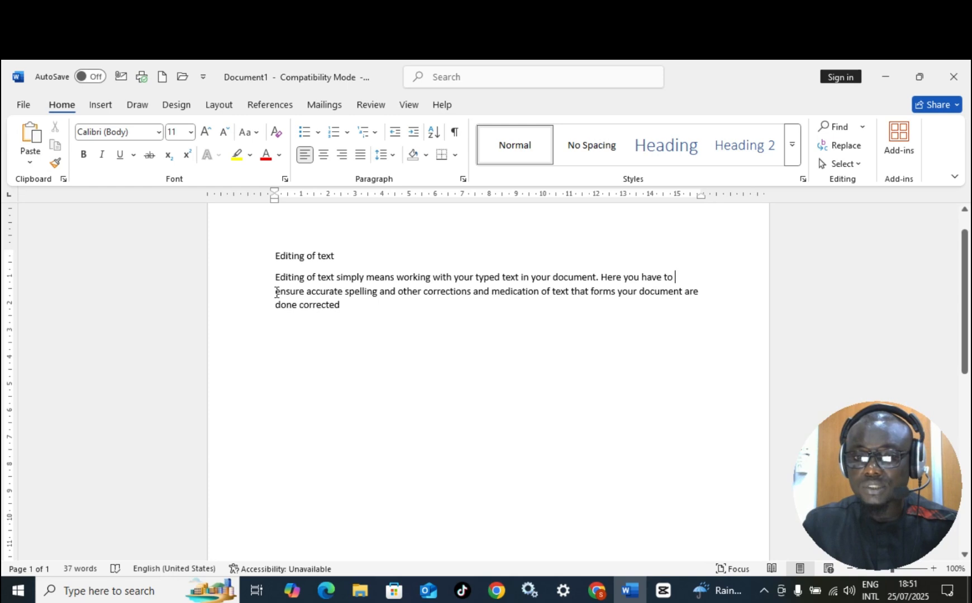
pyautogui.click(351, 302)
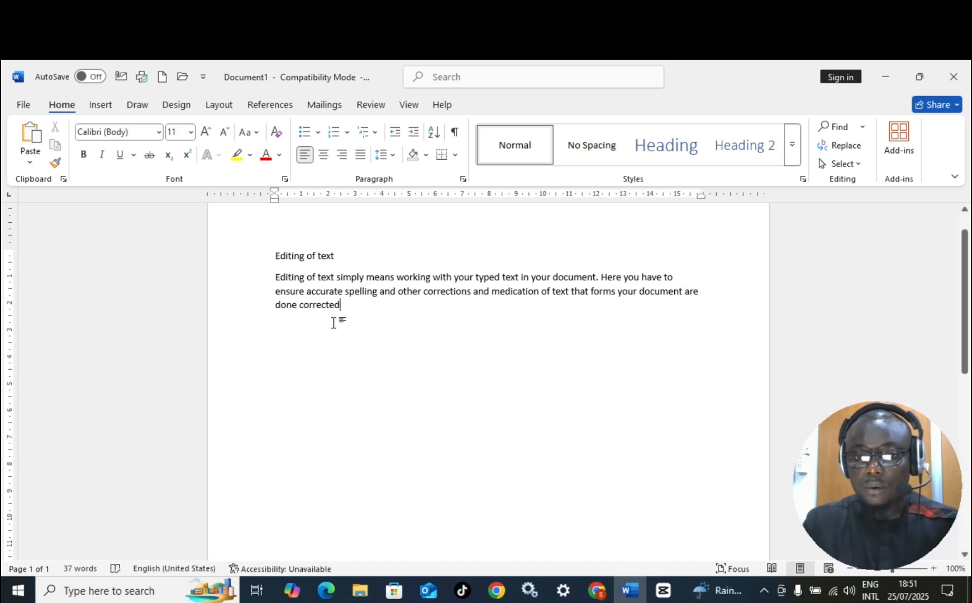
pyautogui.click(297, 306)
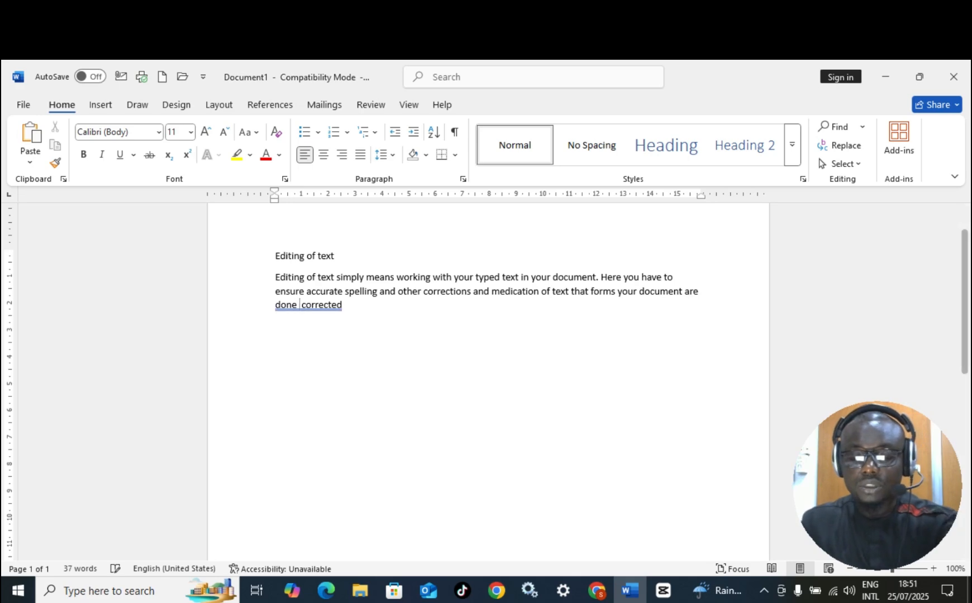
pyautogui.write('well')
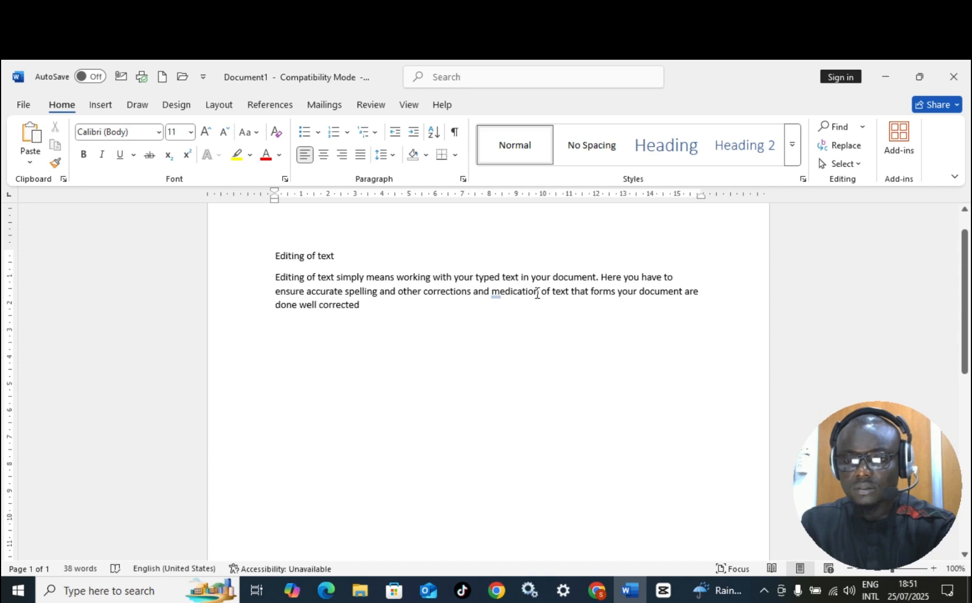
# - Delete the word "medication" from the paragraph and select the word "and" that follows "corrections"
pyautogui.moveTo(540, 292); pyautogui.dragTo(493, 293)
pyautogui.press('Delete')
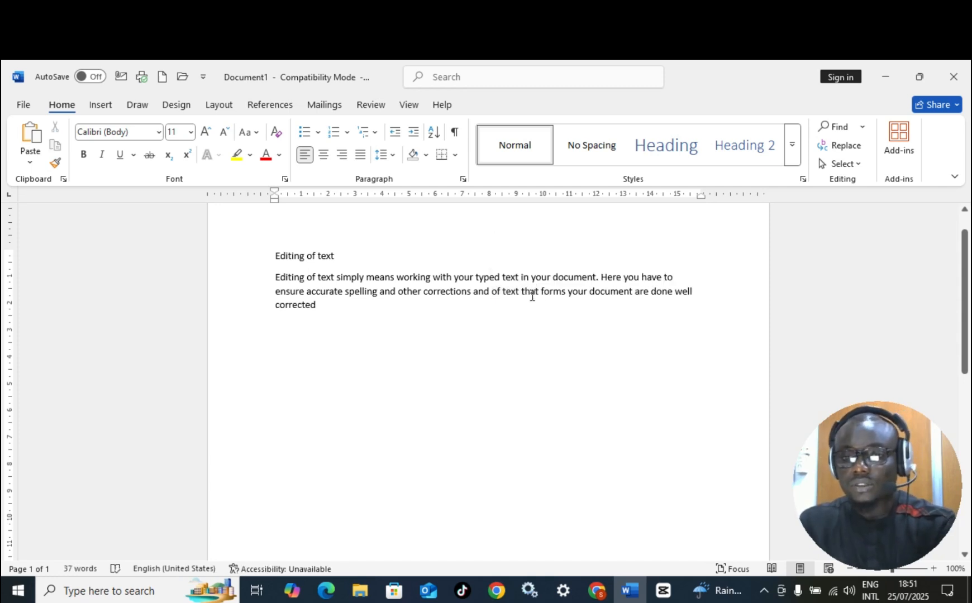
pyautogui.moveTo(485, 291); pyautogui.dragTo(475, 291)
pyautogui.click(490, 290)
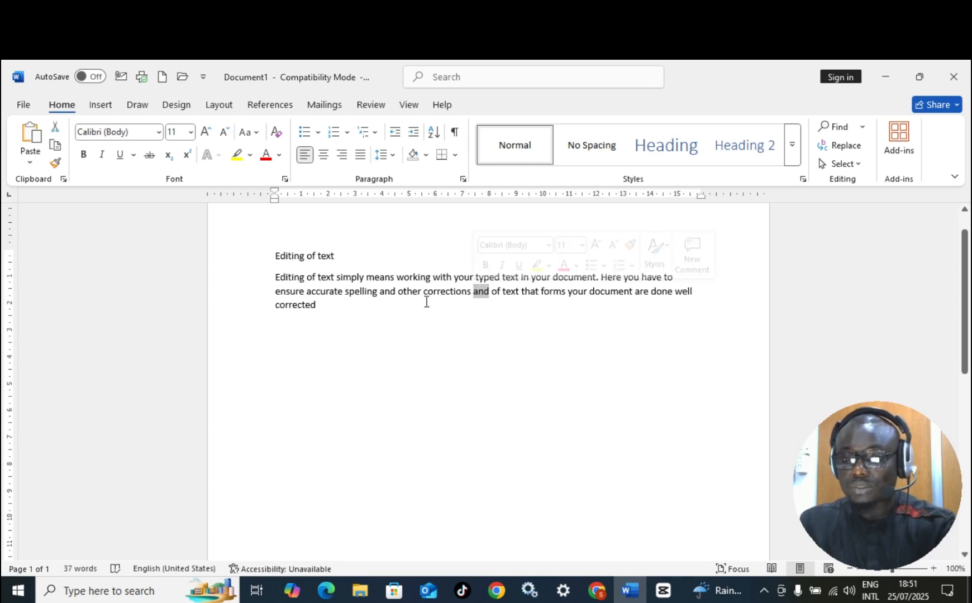
# - Erase the word "and" between "spelling" and "other corrections" one character at a time
pyautogui.click(612, 275)
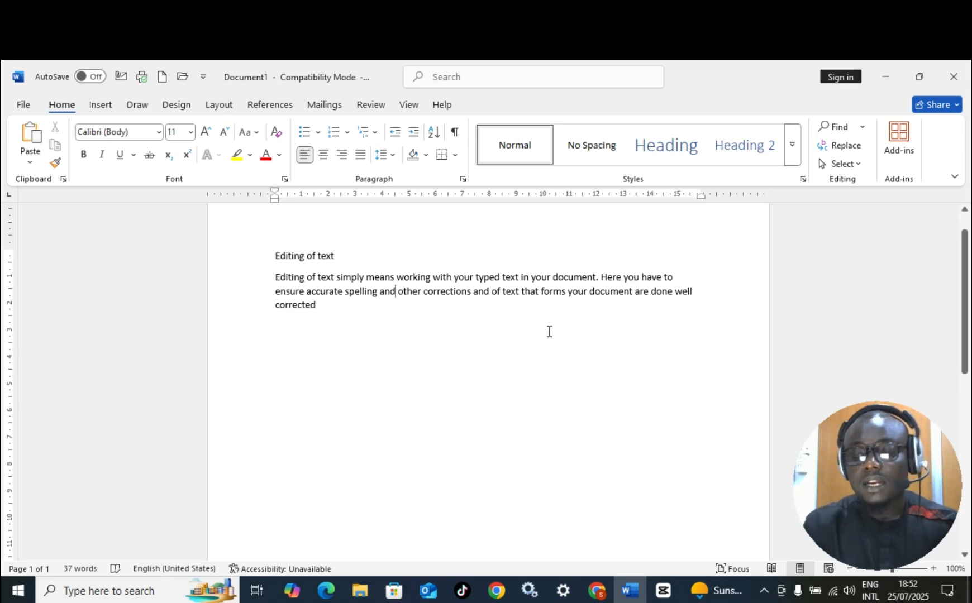
pyautogui.press('BackSpace')
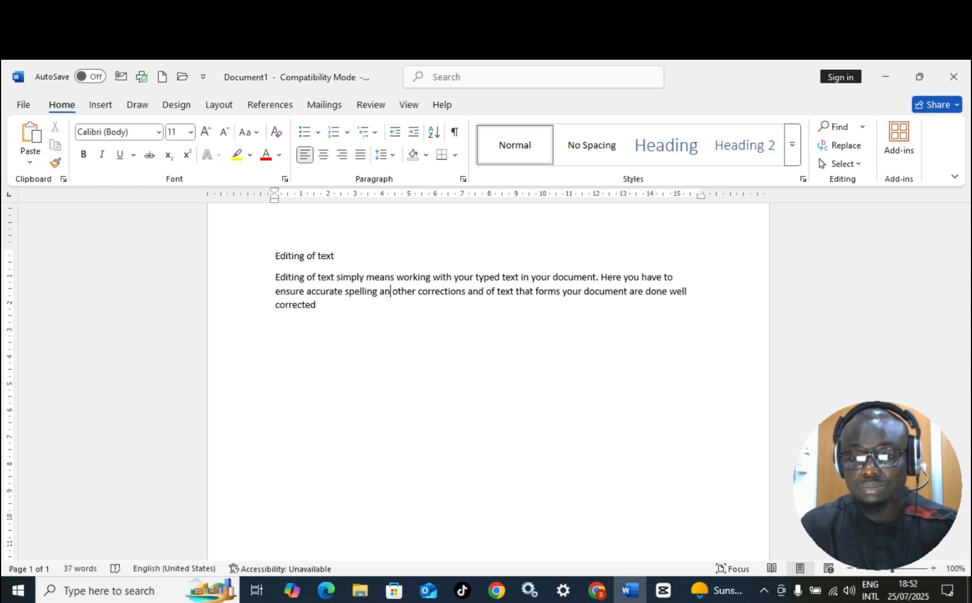
pyautogui.press('BackSpace')
pyautogui.press('BackSpace')
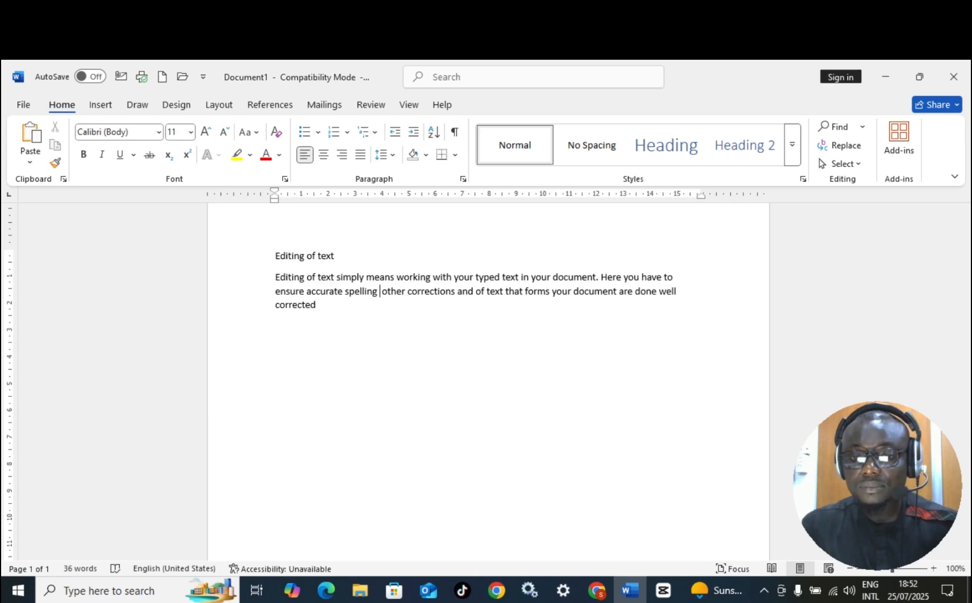
# - Select the word "corrected" at the end of the paragraph and delete it
pyautogui.click(331, 306)
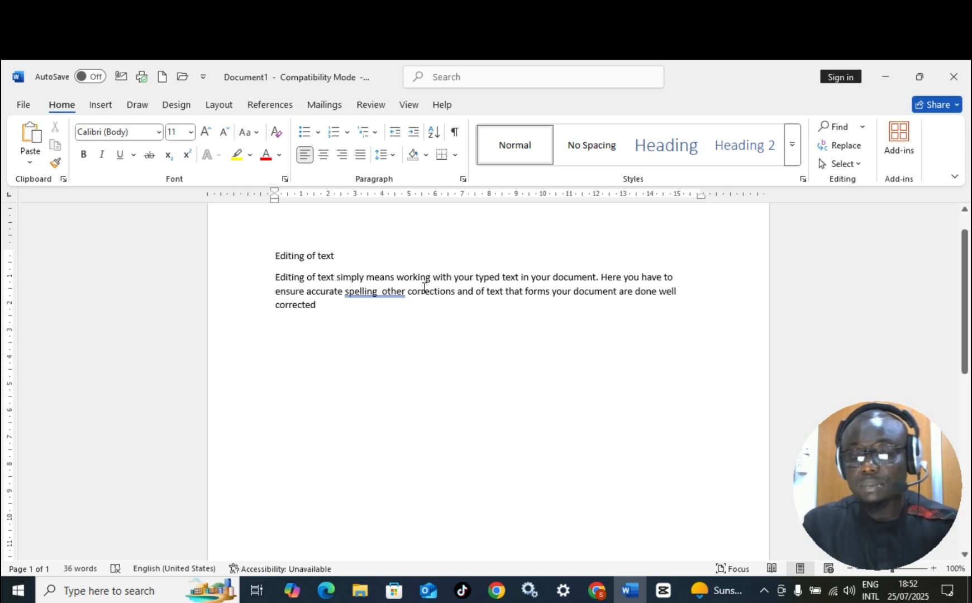
pyautogui.click(387, 290)
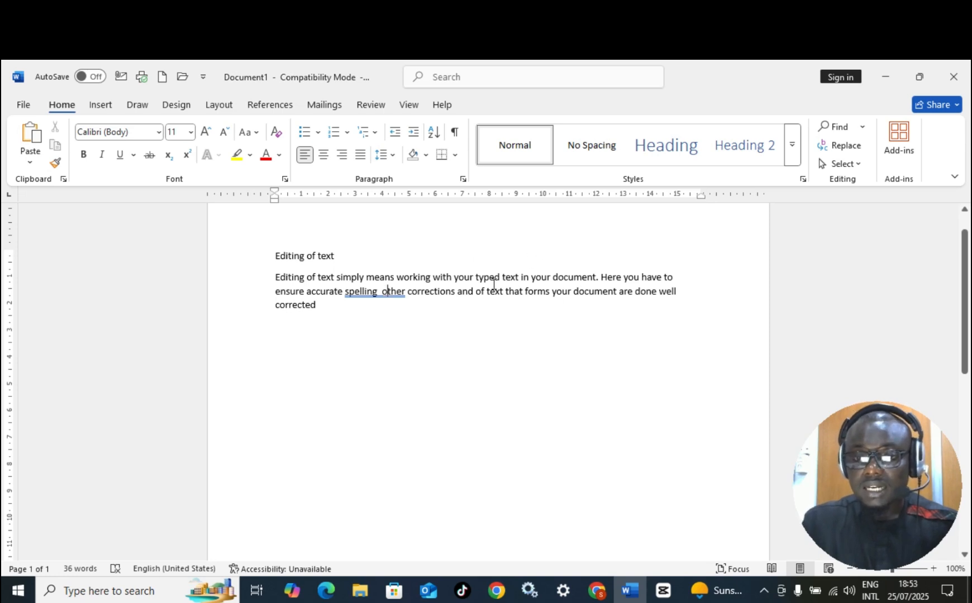
pyautogui.click(330, 306)
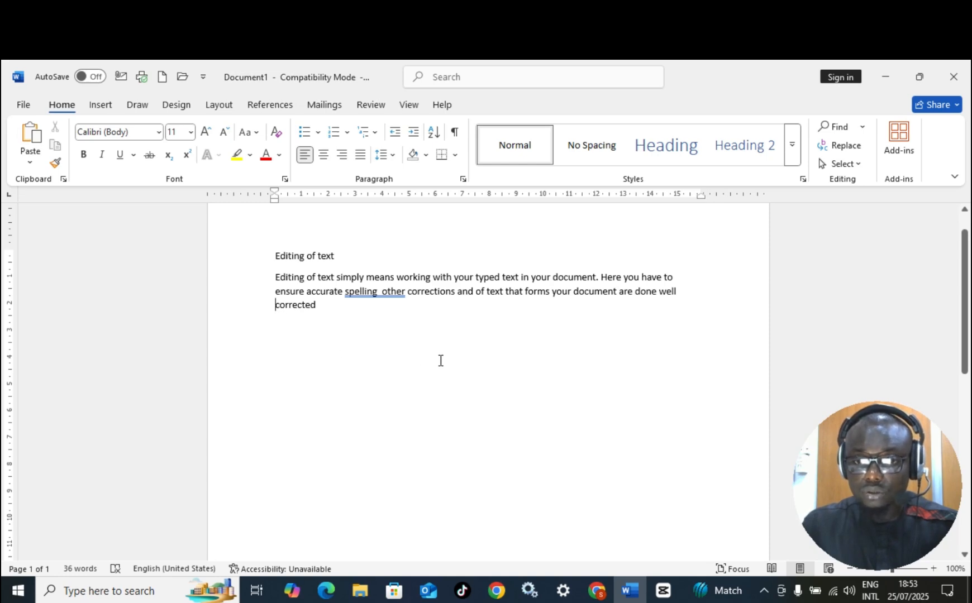
pyautogui.moveTo(274, 305); pyautogui.dragTo(326, 311)
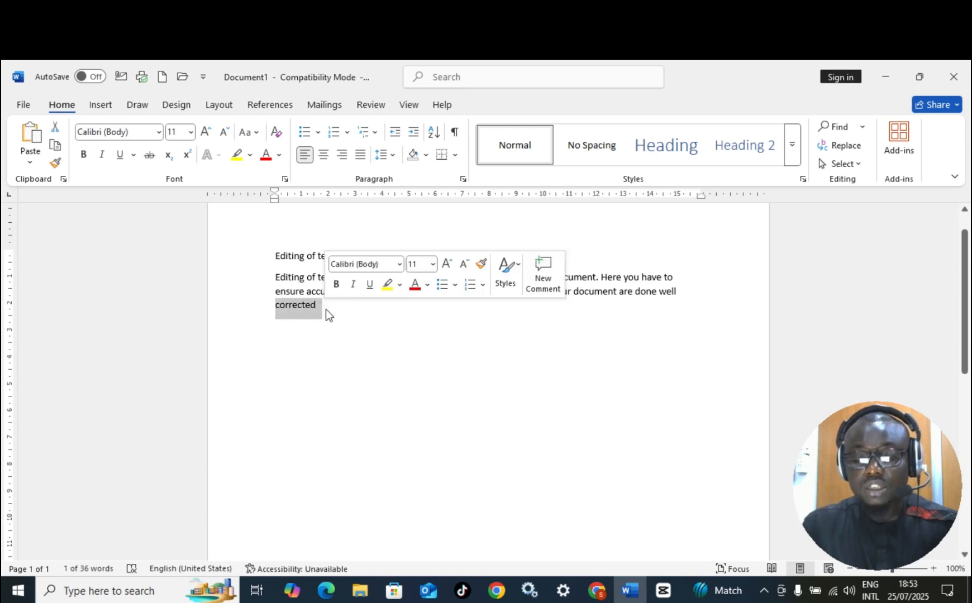
pyautogui.click(276, 304)
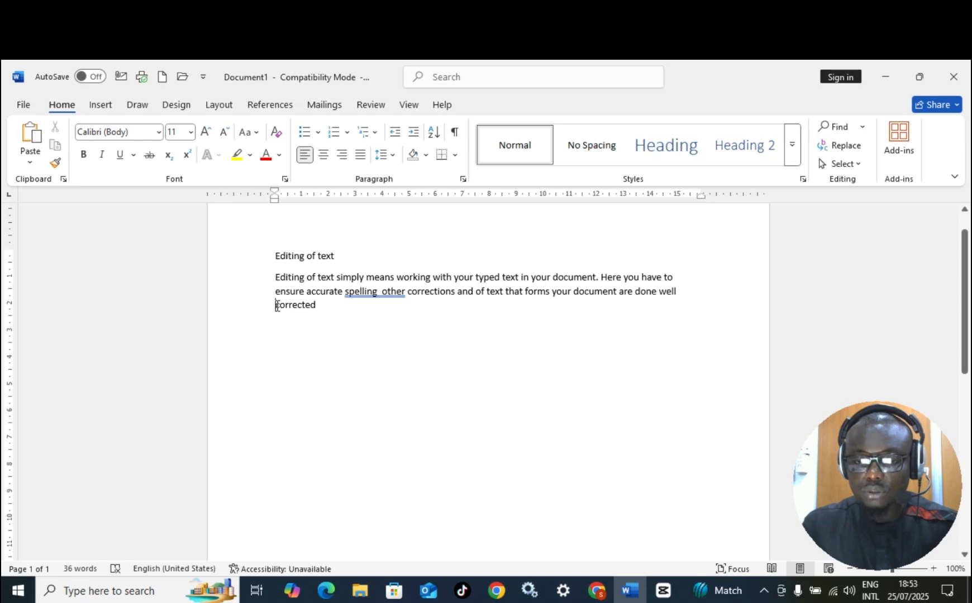
pyautogui.moveTo(276, 305); pyautogui.dragTo(324, 308)
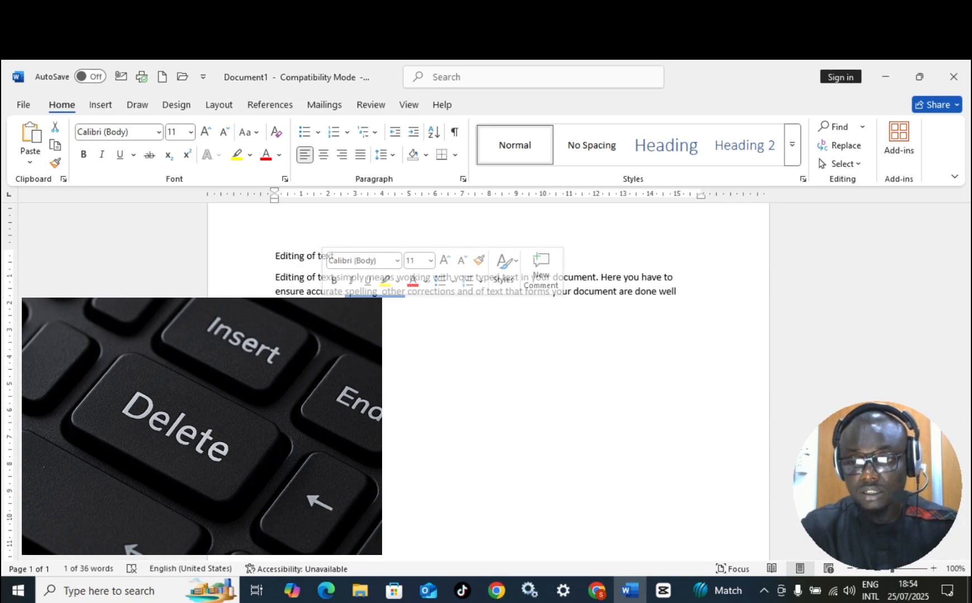
pyautogui.press('Delete')
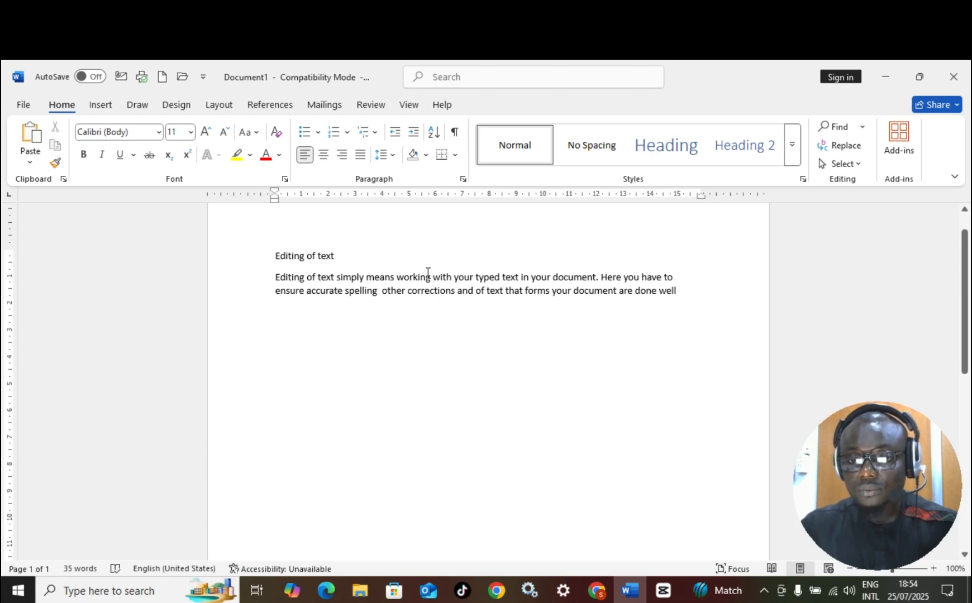
# - Start a new line below the paragraph and write "This is what I want to delete"
pyautogui.press('Return')
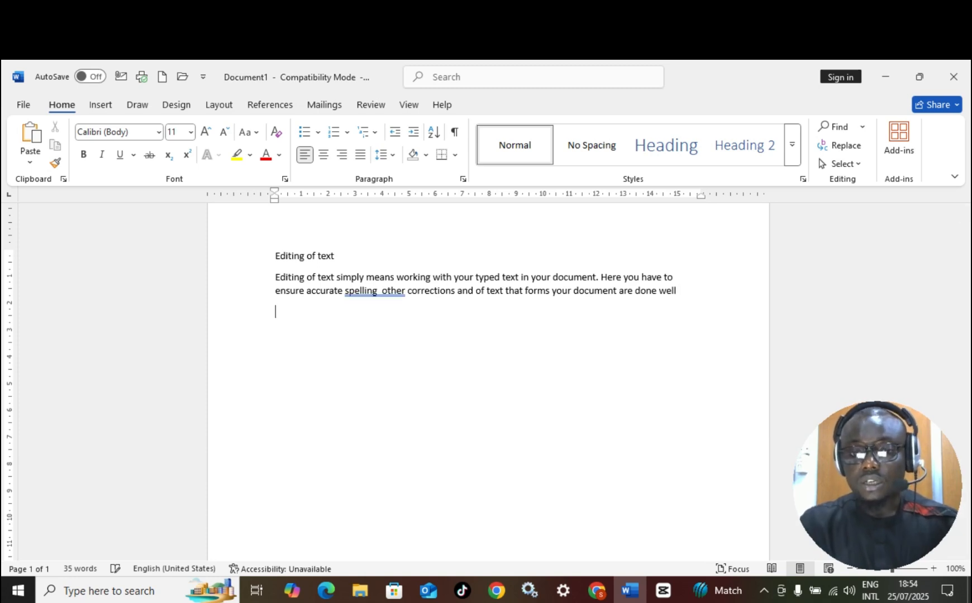
pyautogui.write('This is what I')
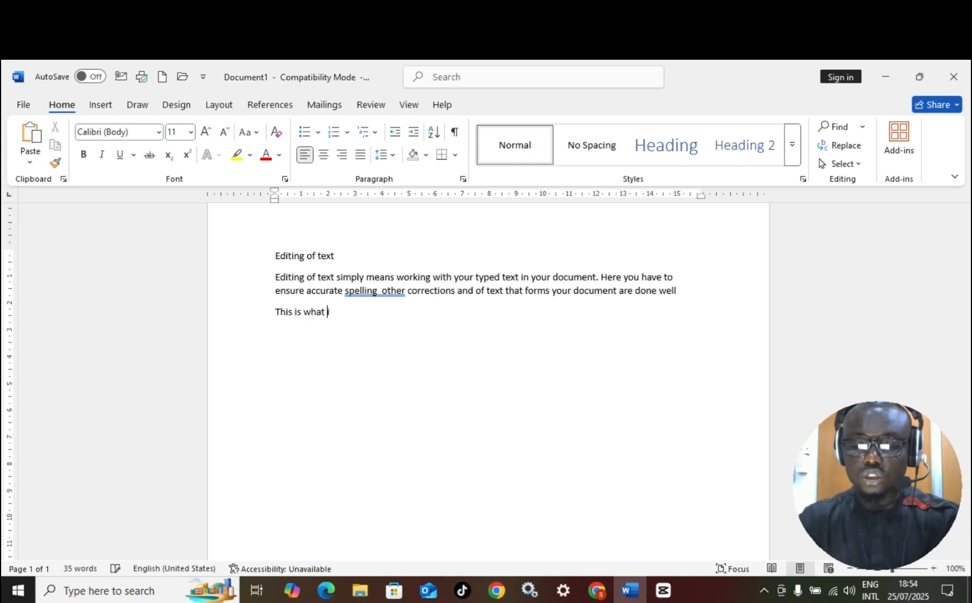
pyautogui.write(' want to delete')
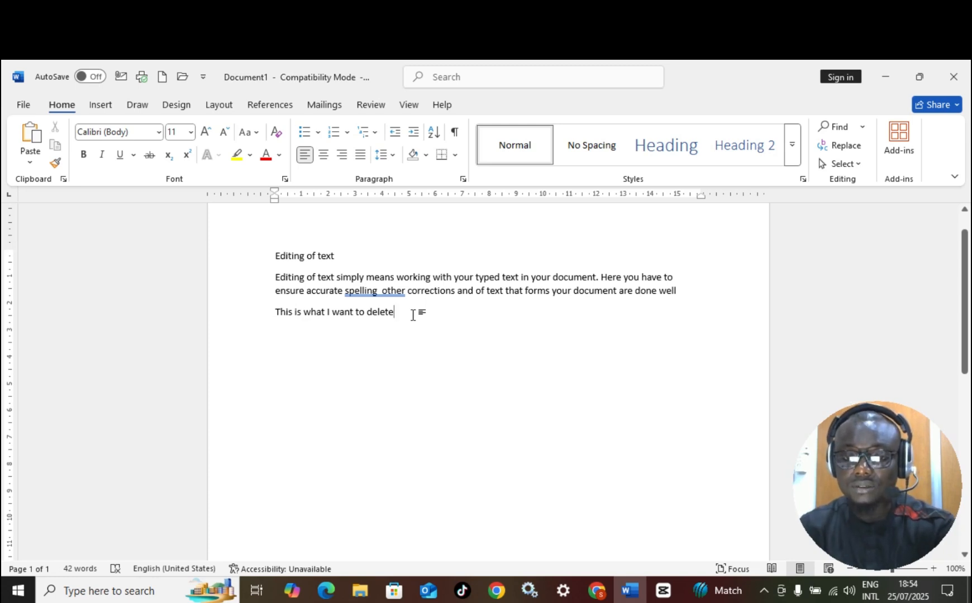
# - Erase the whole sentence "This is what I want to delete" character by character, keeping the empty line
pyautogui.press('BackSpace')
pyautogui.press('BackSpace')
pyautogui.press('BackSpace')
pyautogui.press('BackSpace')
pyautogui.press('BackSpace')
pyautogui.press('BackSpace')
pyautogui.press('BackSpace')
pyautogui.press('BackSpace')
pyautogui.press('BackSpace')
pyautogui.press('BackSpace')
pyautogui.press('BackSpace')
pyautogui.press('BackSpace')
pyautogui.press('BackSpace')
pyautogui.press('BackSpace')
pyautogui.press('BackSpace')
pyautogui.press('BackSpace')
pyautogui.press('BackSpace')
pyautogui.press('BackSpace')
pyautogui.press('BackSpace')
pyautogui.press('BackSpace')
pyautogui.press('BackSpace')
pyautogui.press('BackSpace')
pyautogui.press('BackSpace')
pyautogui.press('BackSpace')
pyautogui.press('BackSpace')
pyautogui.press('BackSpace')
pyautogui.press('BackSpace')
pyautogui.press('BackSpace')
pyautogui.press('BackSpace')
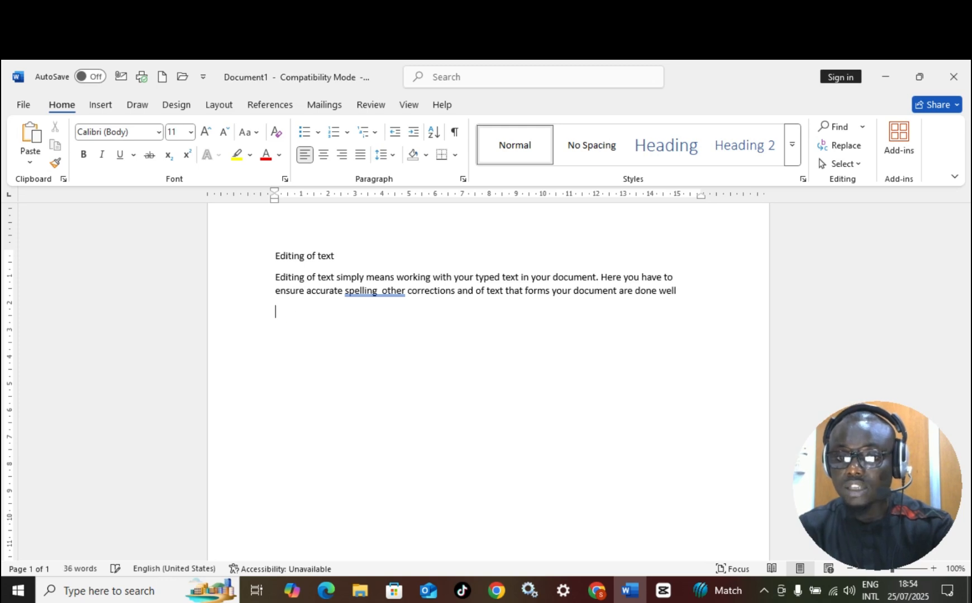
# - Write "This is what i want to dlete" on the empty line below the paragraph
pyautogui.write('This is what I want to delete')
pyautogui.hotkey('ctrl', 'BackSpace')
pyautogui.hotkey('ctrl', 'BackSpace')
pyautogui.hotkey('ctrl', 'BackSpace')
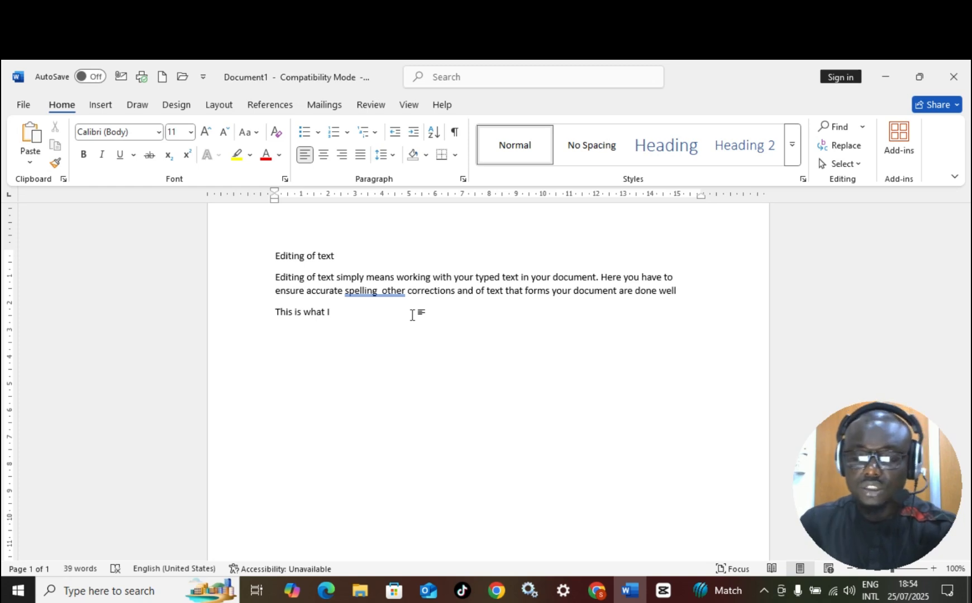
pyautogui.press('BackSpace')
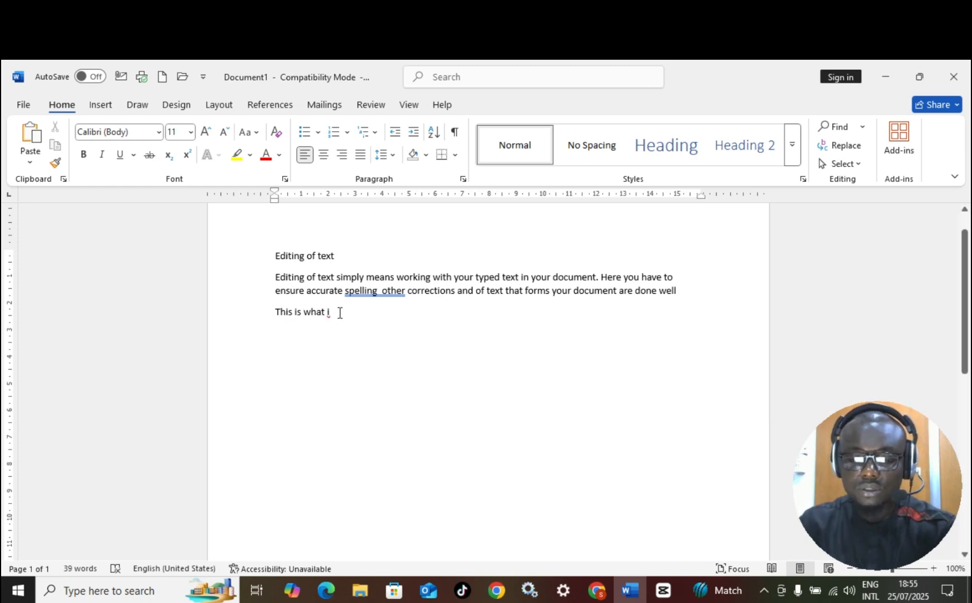
pyautogui.write('want b')
pyautogui.press('BackSpace')
pyautogui.write('to dlete')
pyautogui.press('Return')
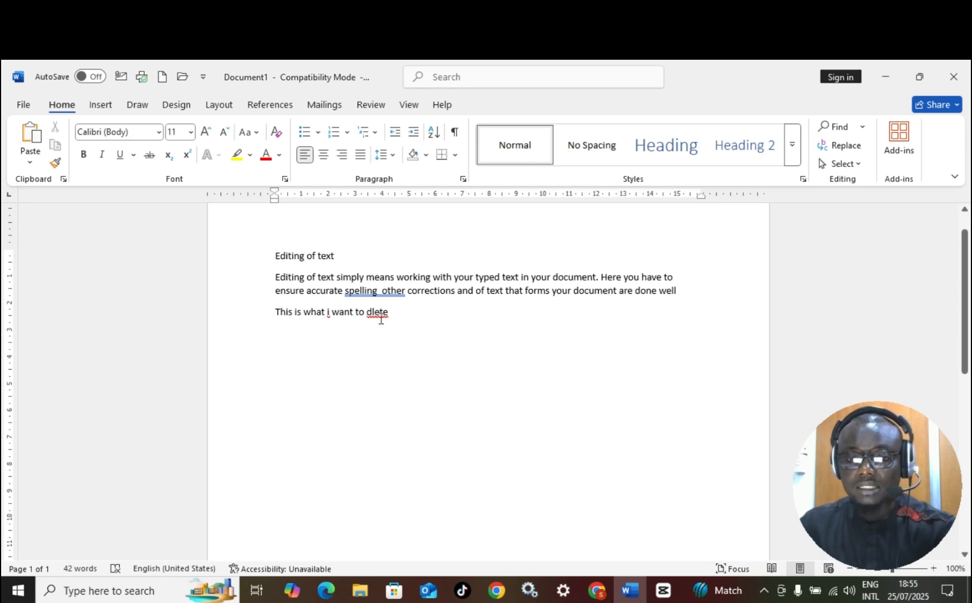
# - Select the entire line "This is what i want to dlete" and delete it at once
pyautogui.click(277, 311)
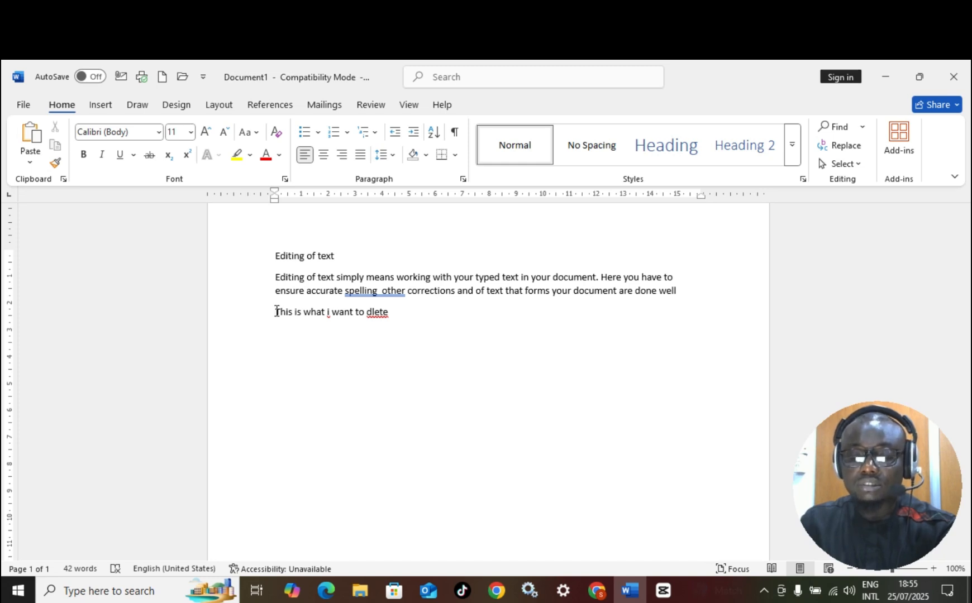
pyautogui.moveTo(276, 311); pyautogui.dragTo(405, 318)
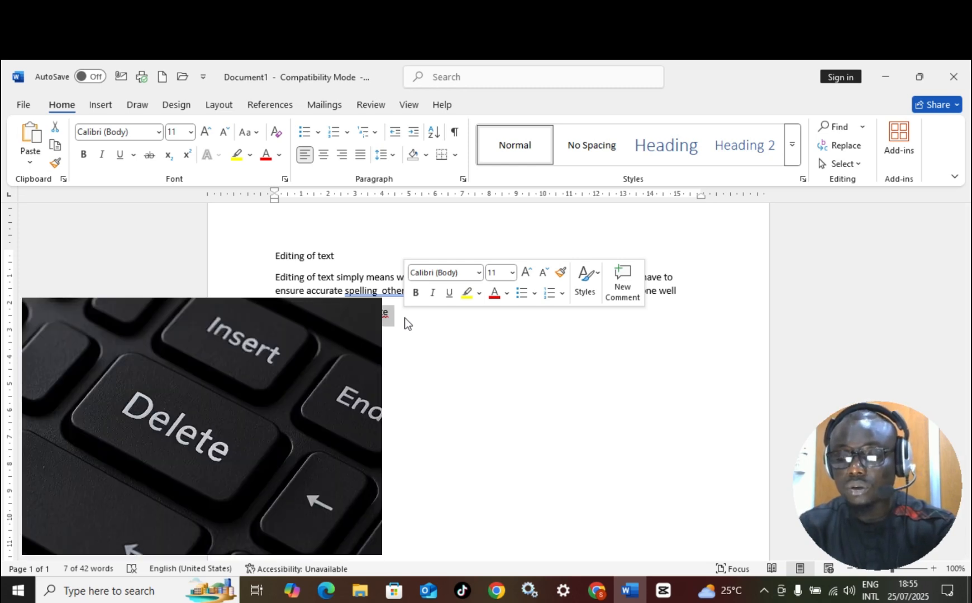
pyautogui.press('Delete')
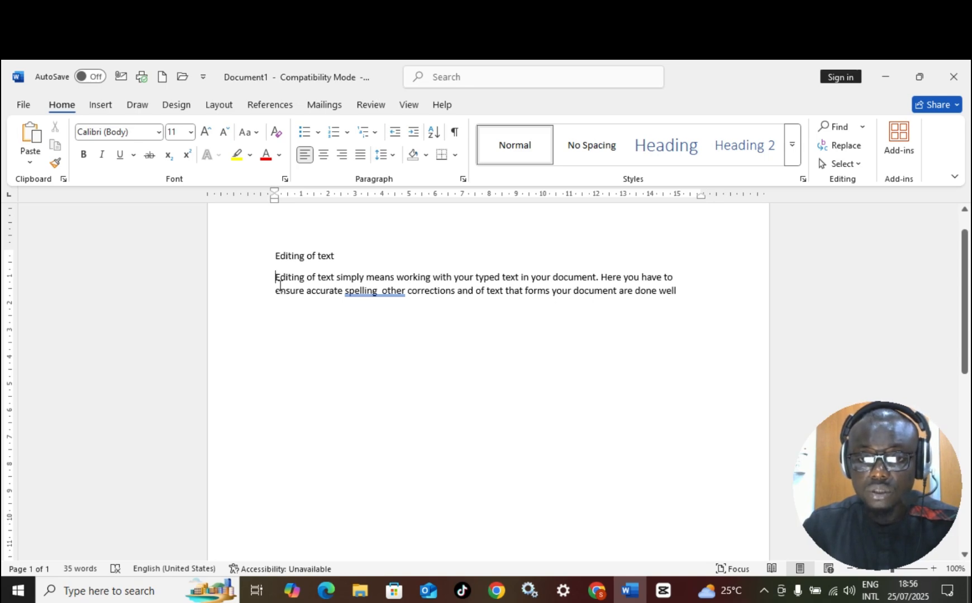
# - Select the paragraph below the "Editing of text" heading, including the empty line after it, and copy it
pyautogui.click(276, 276)
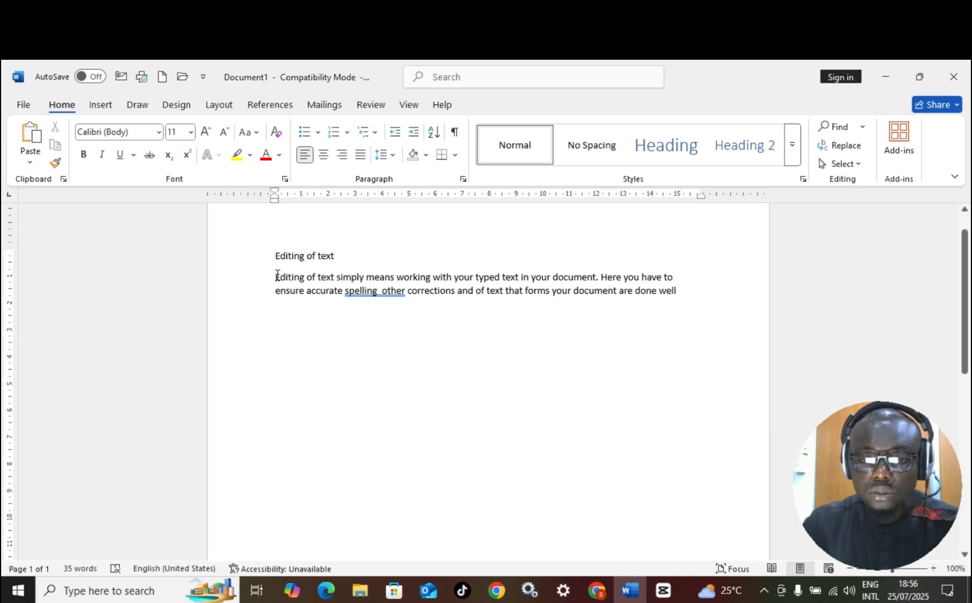
pyautogui.moveTo(276, 277); pyautogui.dragTo(354, 327)
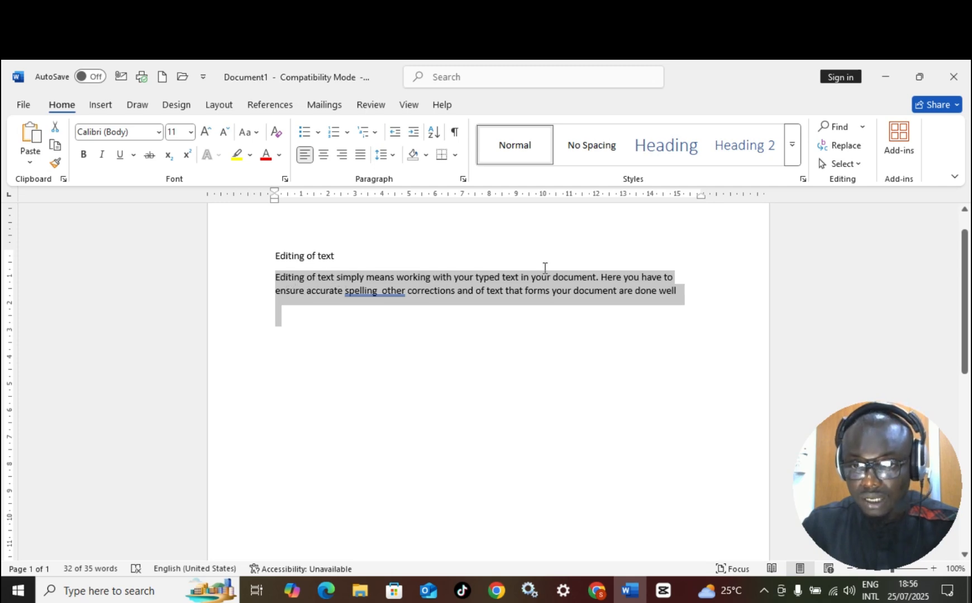
pyautogui.rightClick(302, 286)
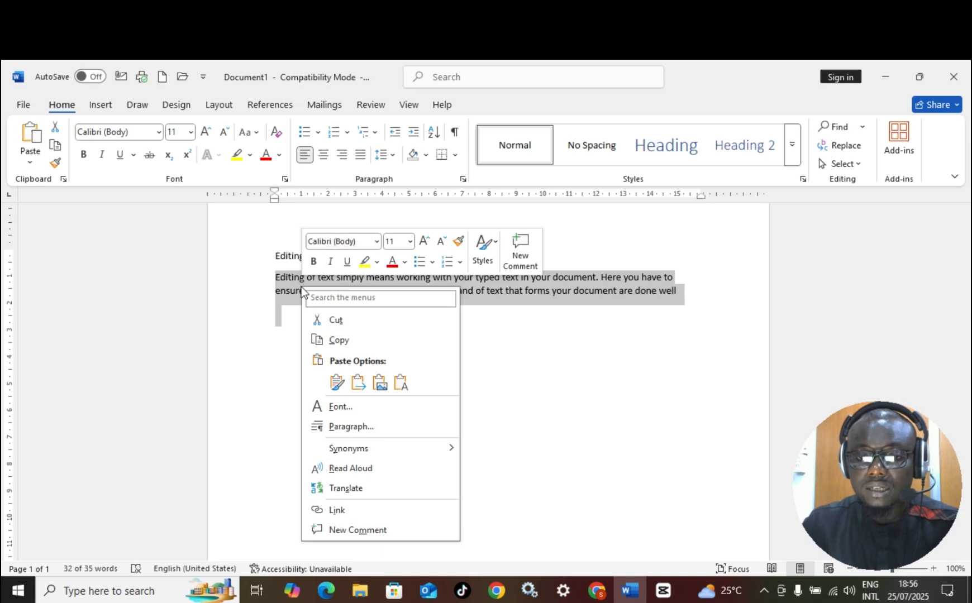
pyautogui.click(351, 340)
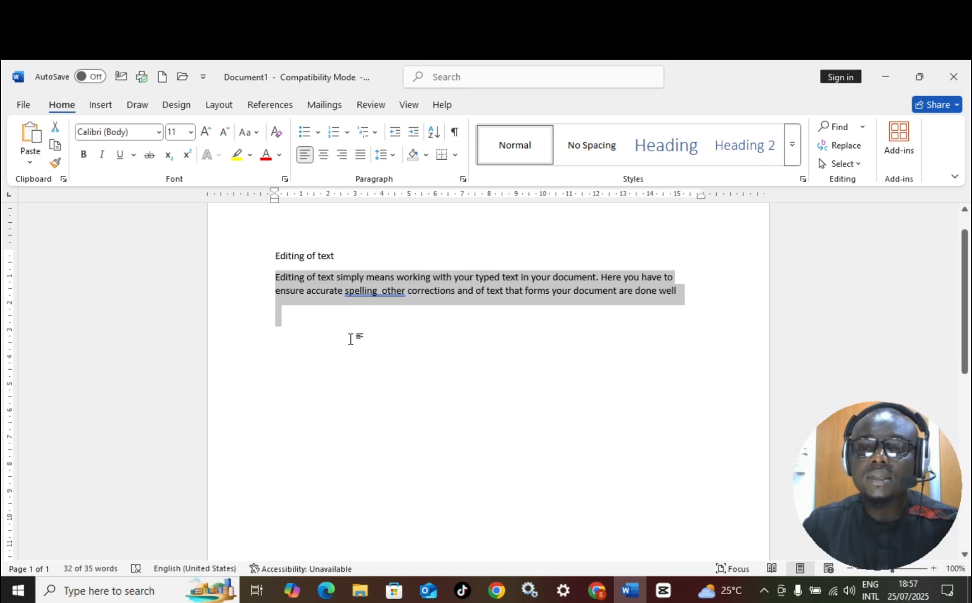
# - Paste the copied paragraph on the empty line below the original, keeping the source formatting
pyautogui.click(280, 330)
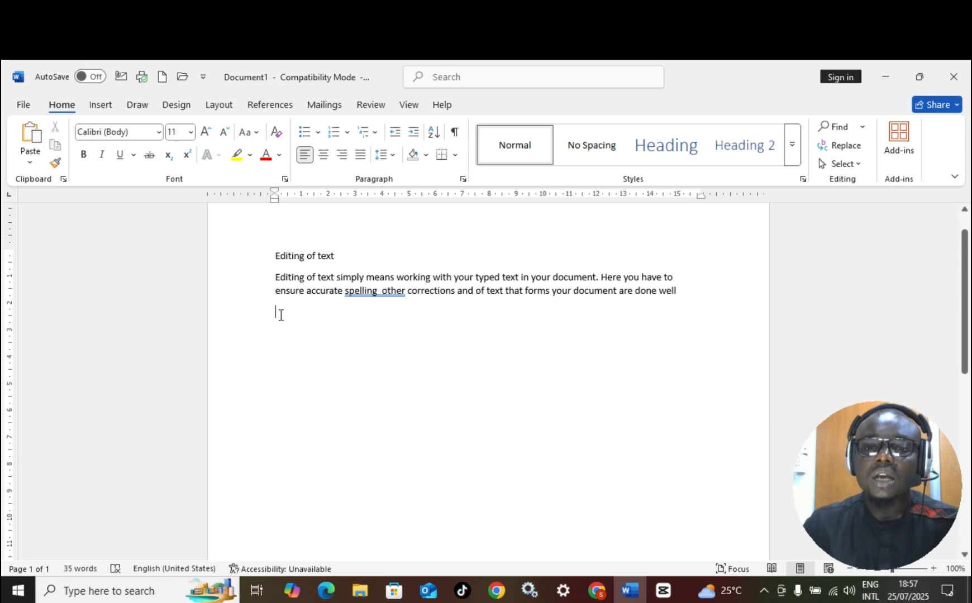
pyautogui.rightClick(281, 314)
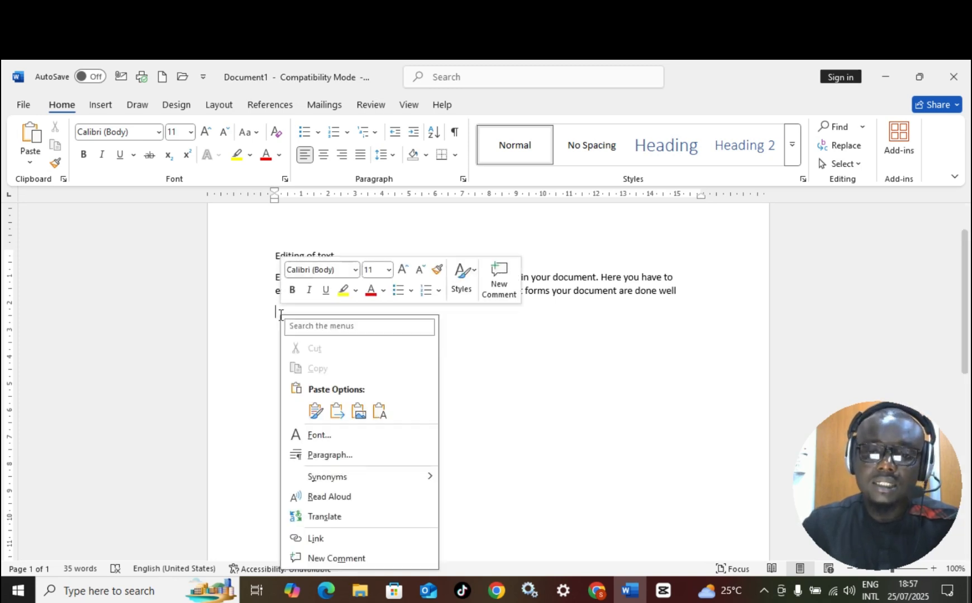
pyautogui.click(315, 413)
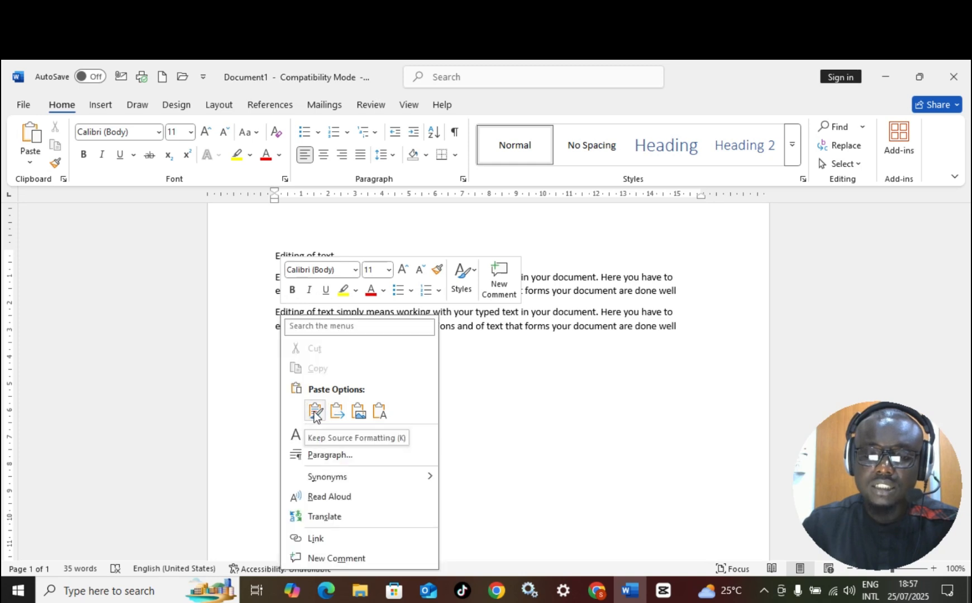
pyautogui.click(314, 412)
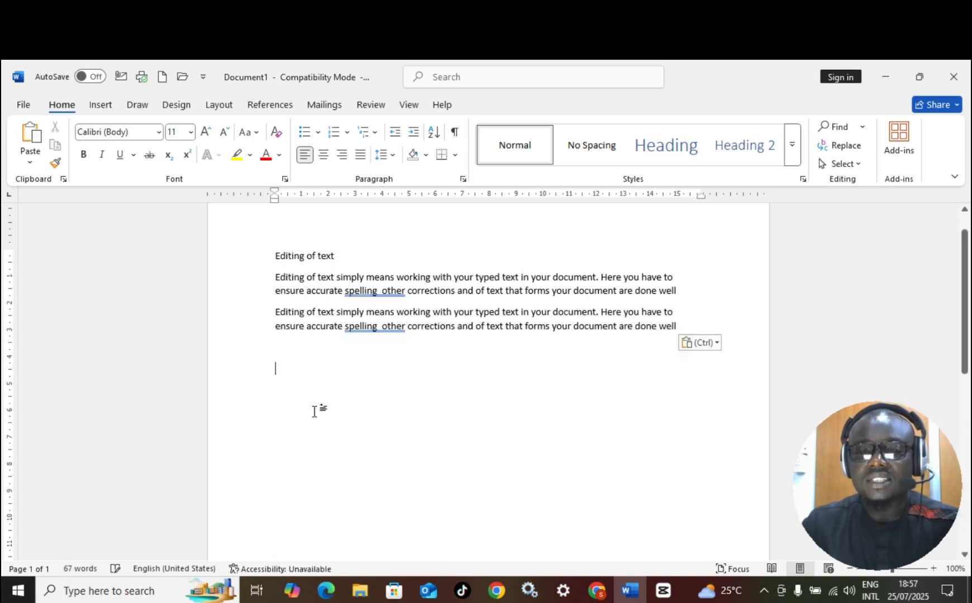
# - Paste the copied paragraph two more times, one after the other, below the existing copy
pyautogui.rightClick(291, 370)
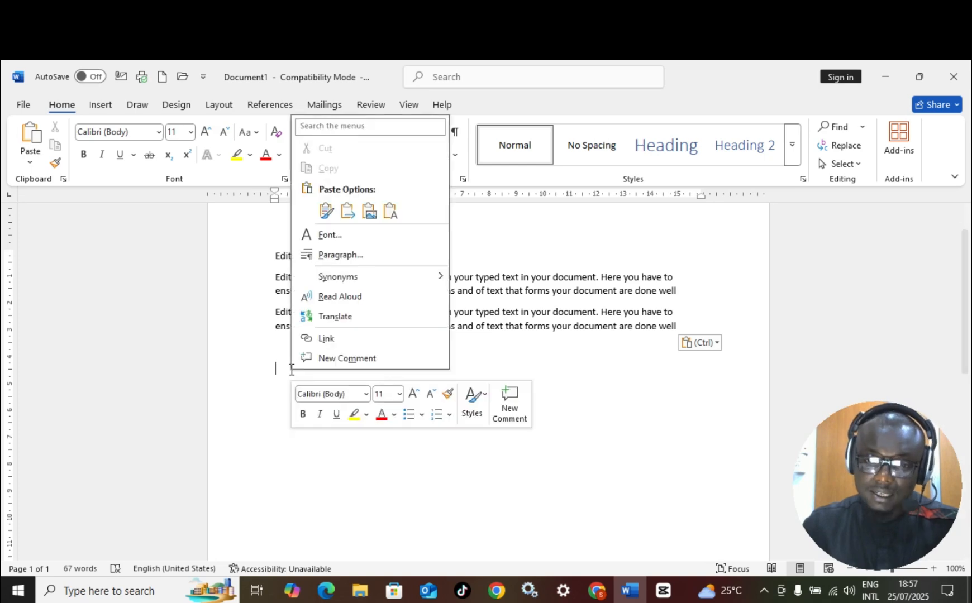
pyautogui.click(326, 210)
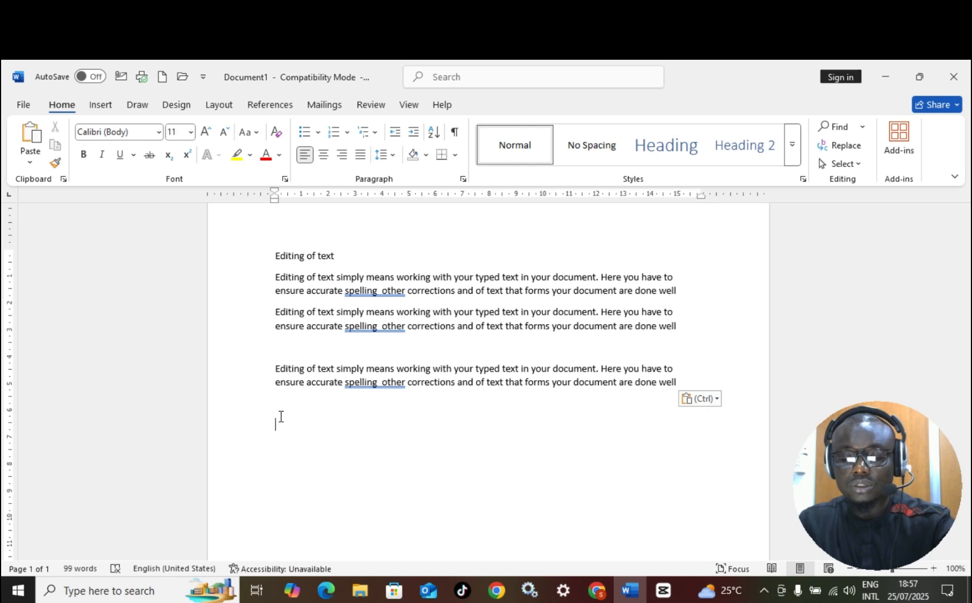
pyautogui.hotkey('ctrl', 'v')
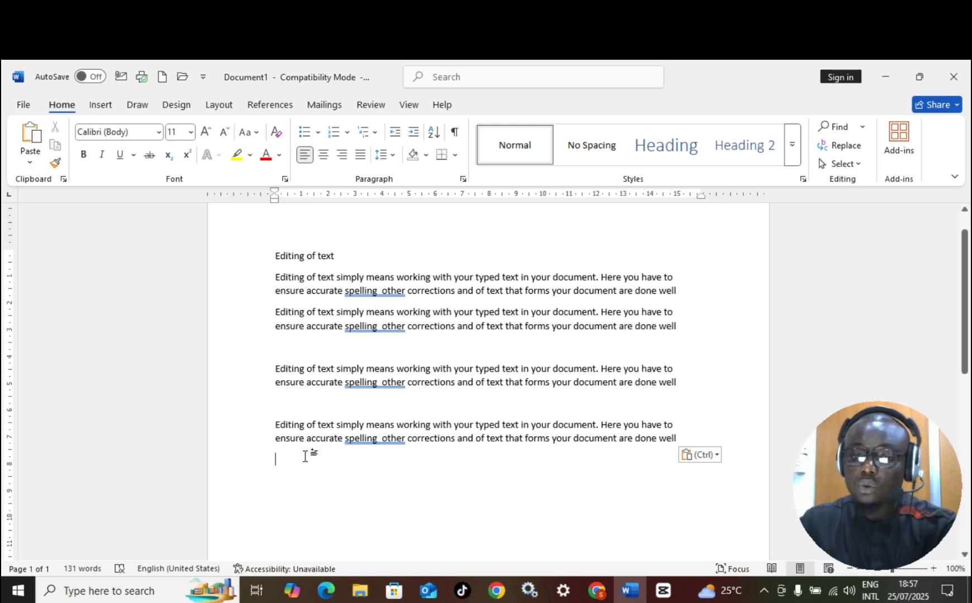
# - Select the last paragraph line by line, copy it, and paste the copy on the line below
pyautogui.click(276, 427)
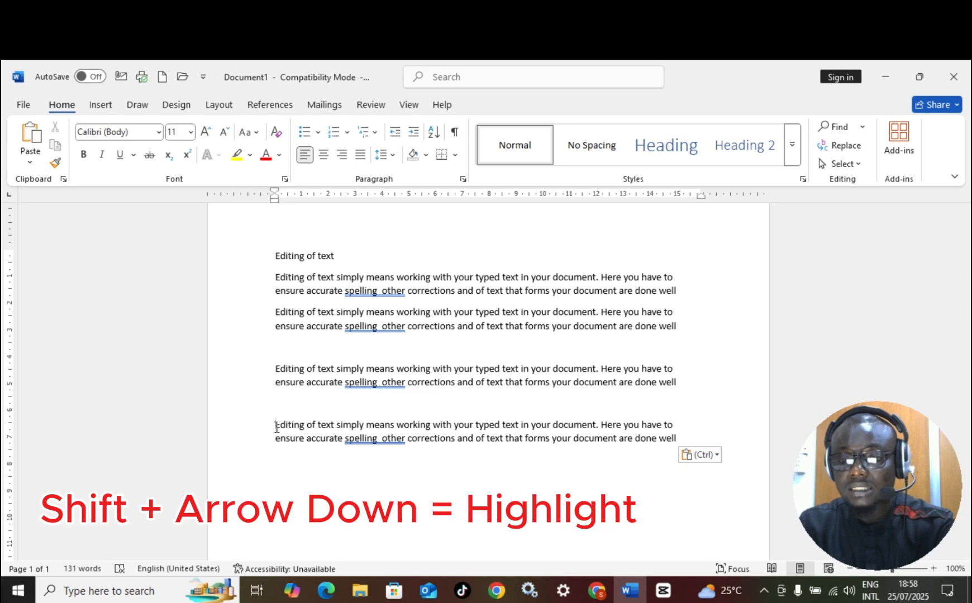
pyautogui.hotkey('shift', 'Down')
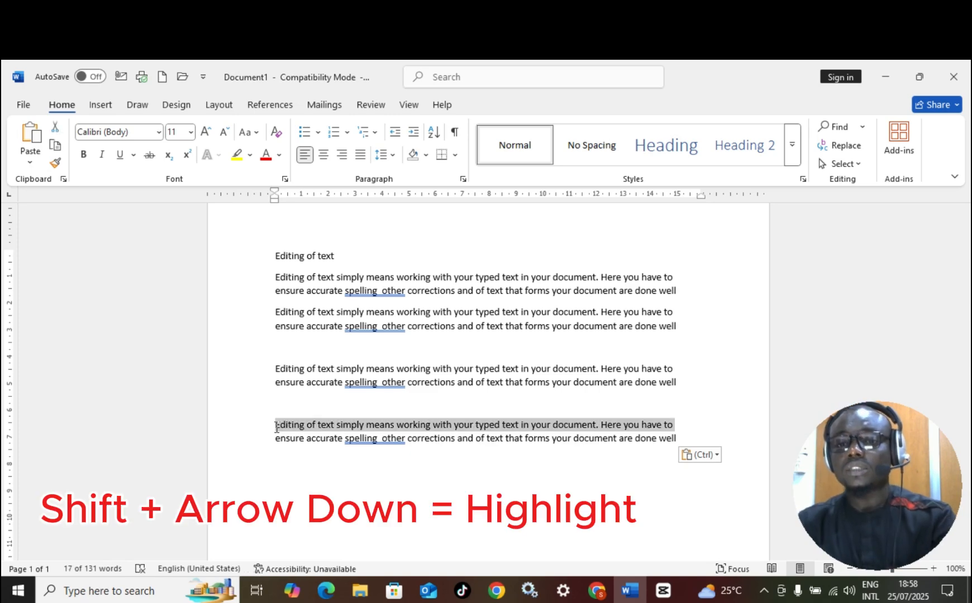
pyautogui.hotkey('shift', 'Down')
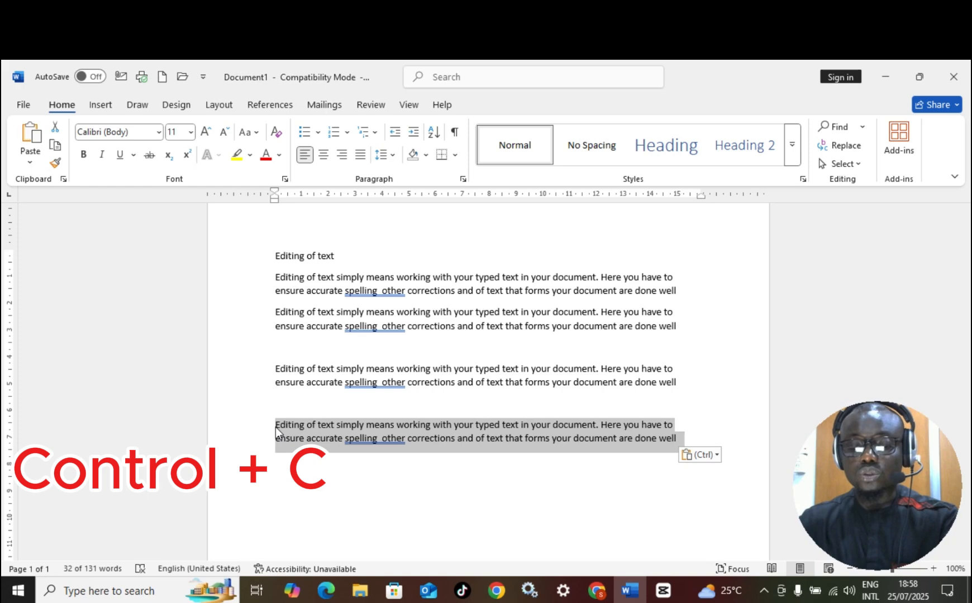
pyautogui.hotkey('ctrl', 'c')
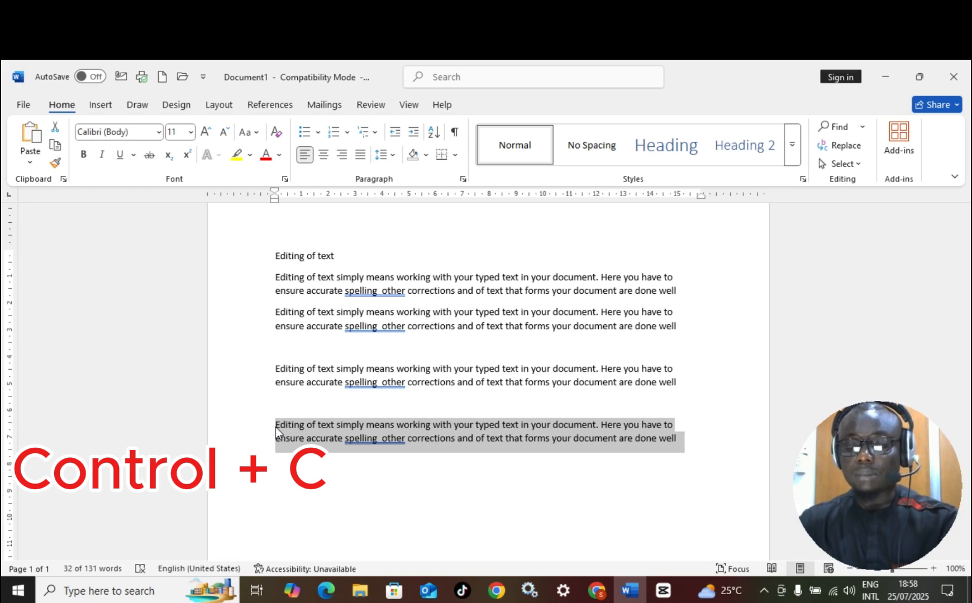
pyautogui.click(285, 467)
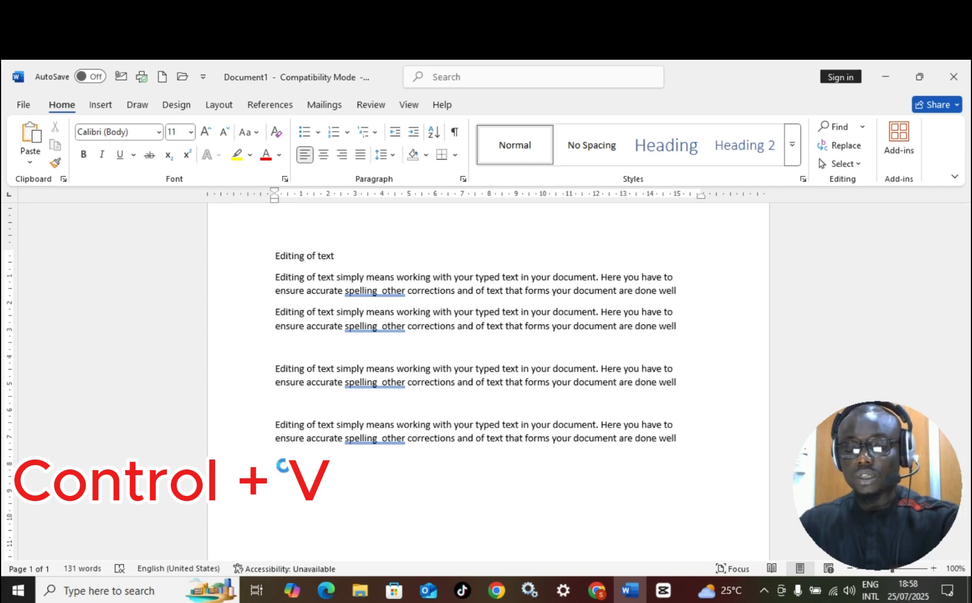
pyautogui.hotkey('ctrl', 'v')
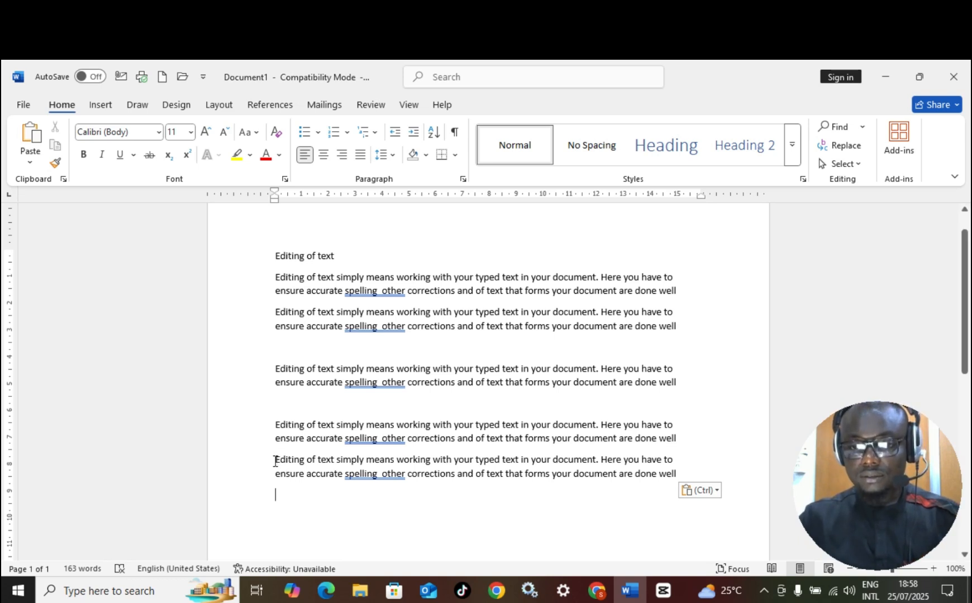
# - Insert "Reading:" at the start of the last paragraph, and cut that whole paragraph
pyautogui.click(275, 459)
pyautogui.write('reading:')
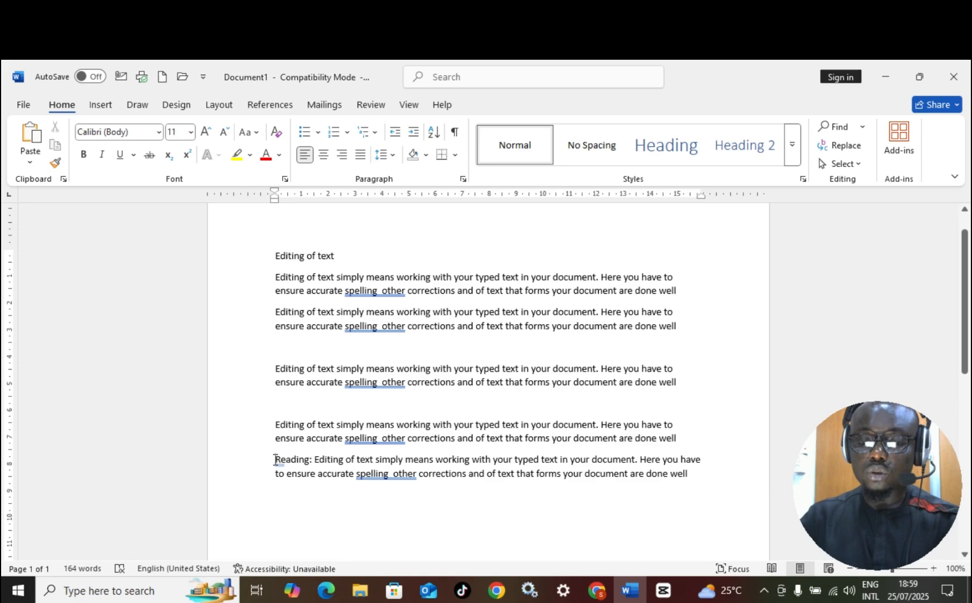
pyautogui.moveTo(274, 459); pyautogui.dragTo(739, 481)
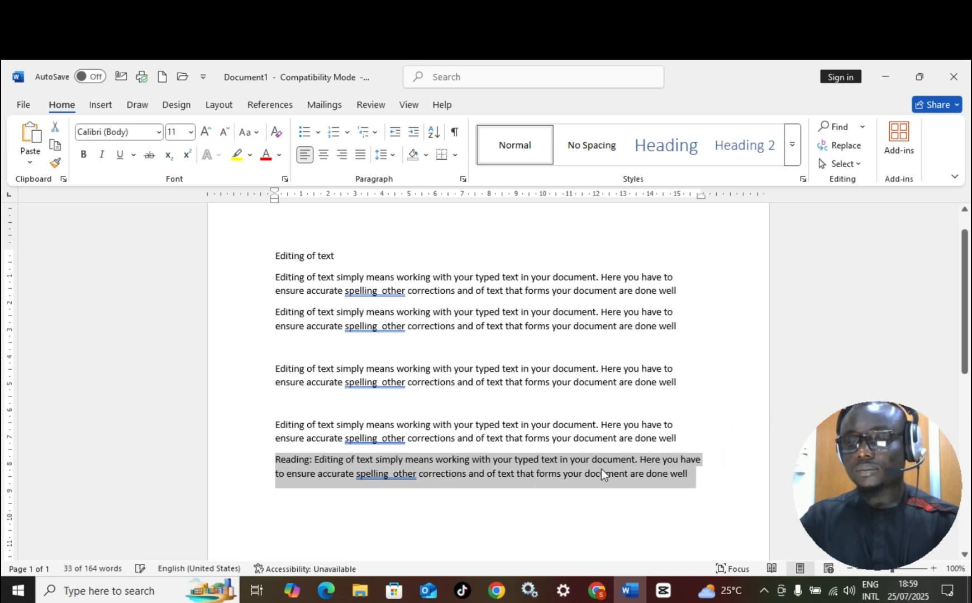
pyautogui.rightClick(579, 470)
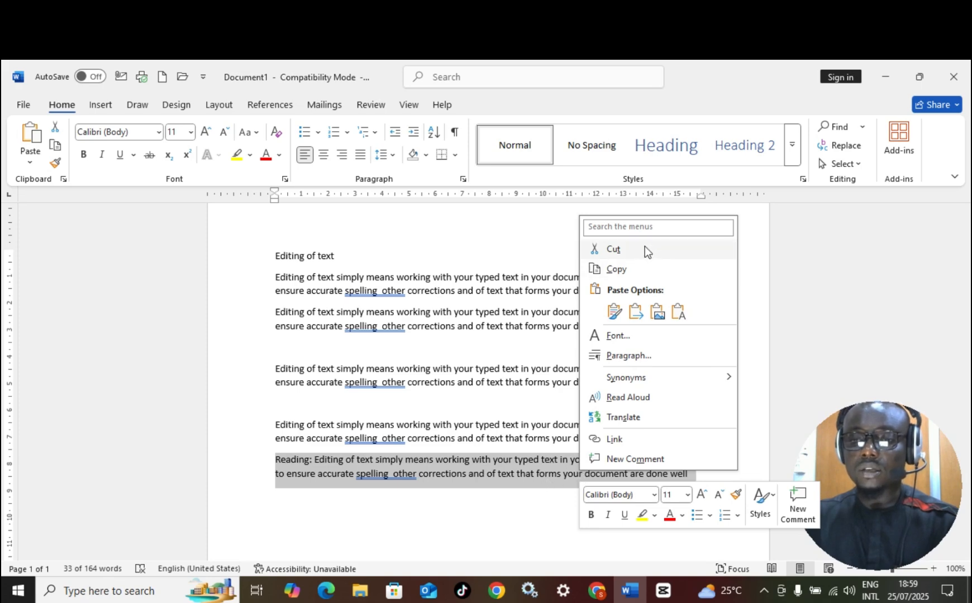
pyautogui.click(609, 249)
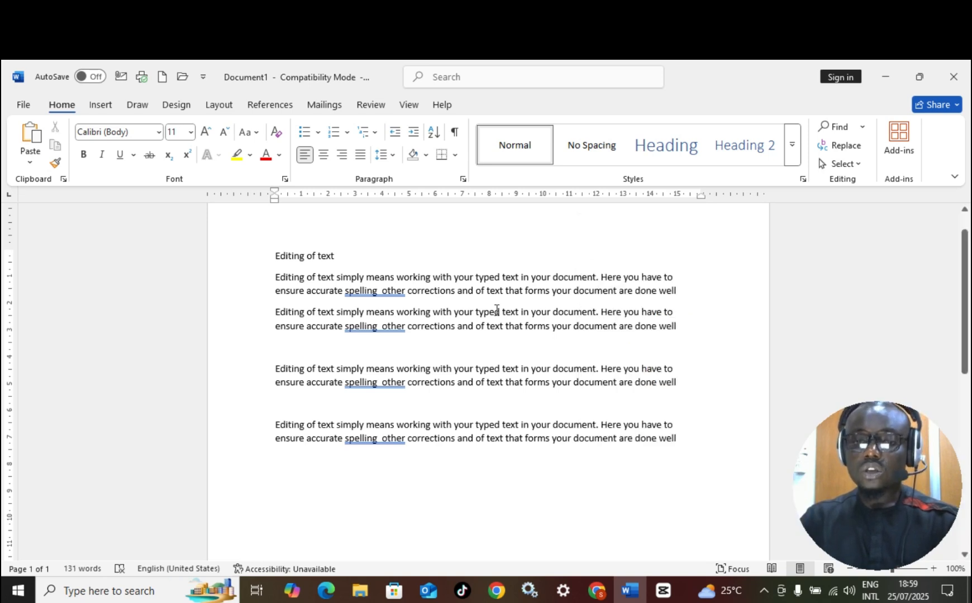
# - Paste the cut "Reading:" paragraph on the empty line after the second paragraph, keeping the source formatting
pyautogui.click(283, 348)
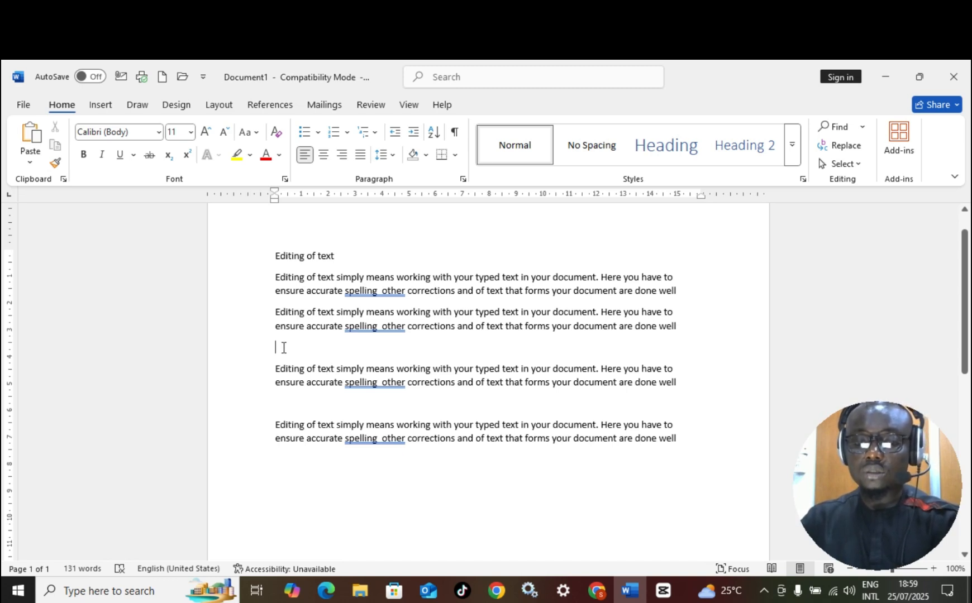
pyautogui.rightClick(284, 348)
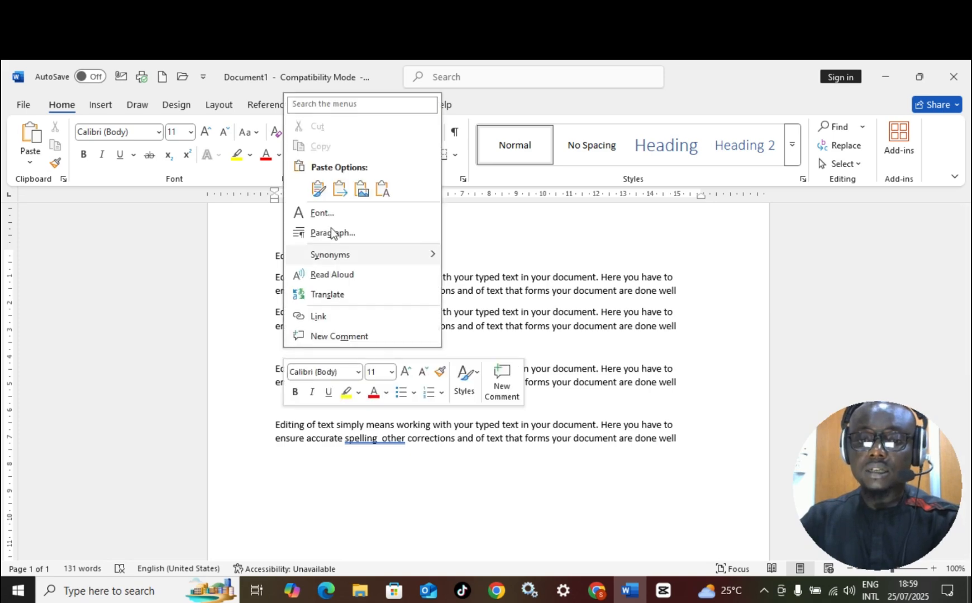
pyautogui.click(317, 190)
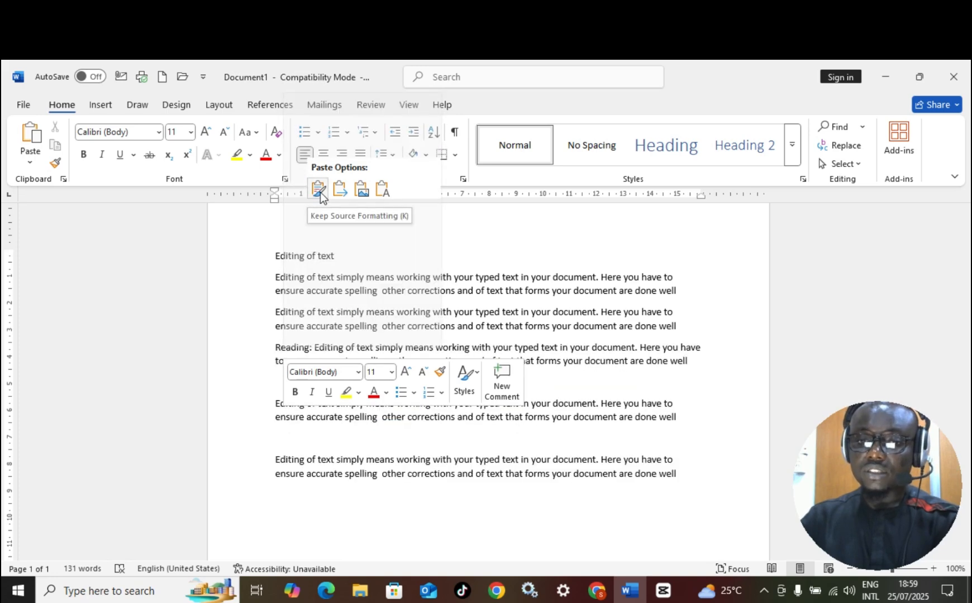
pyautogui.click(320, 190)
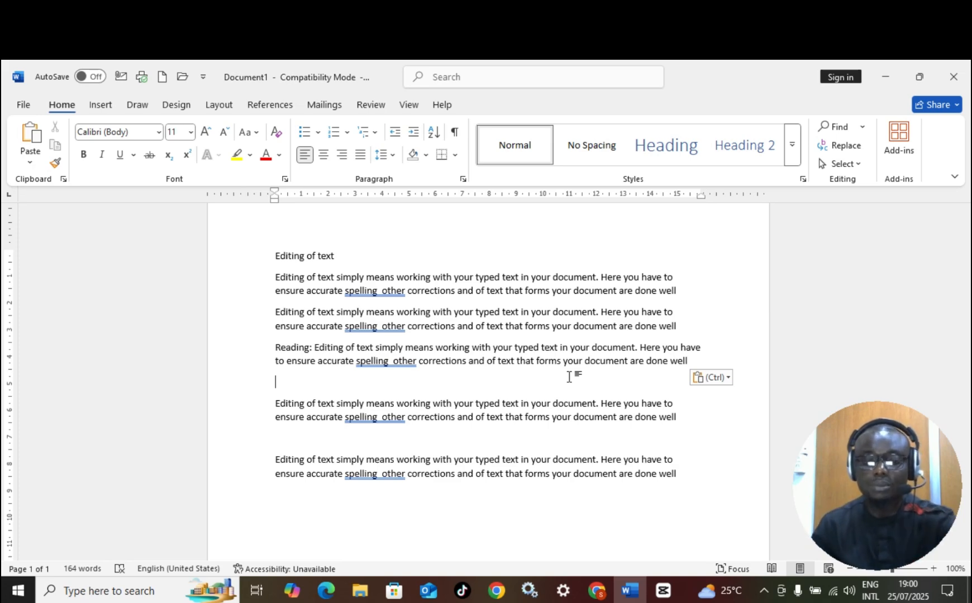
# - Enter "This is a tutorial" on the empty line below the "Reading:" paragraph
pyautogui.write('This s')
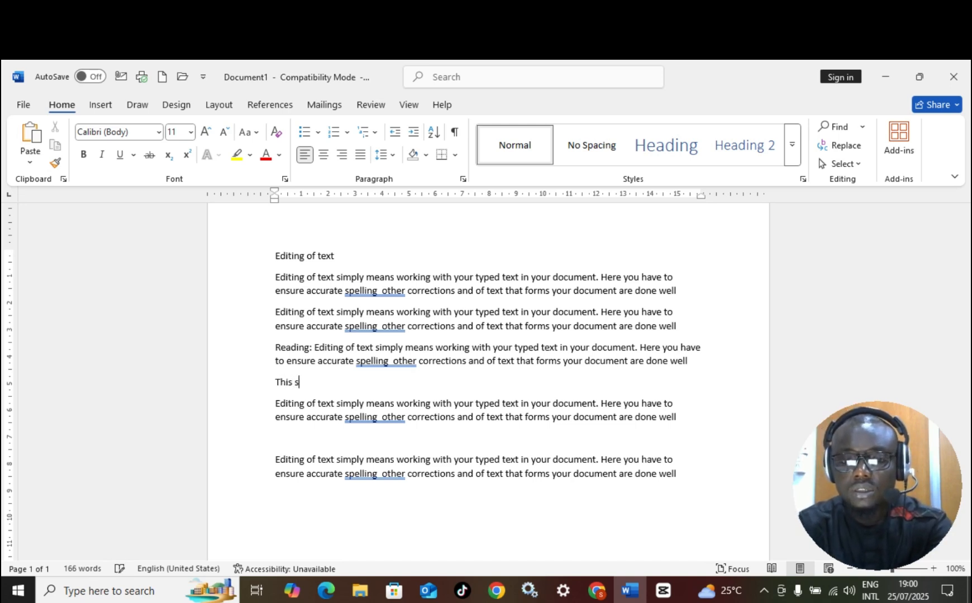
pyautogui.press('BackSpace')
pyautogui.write('is a to')
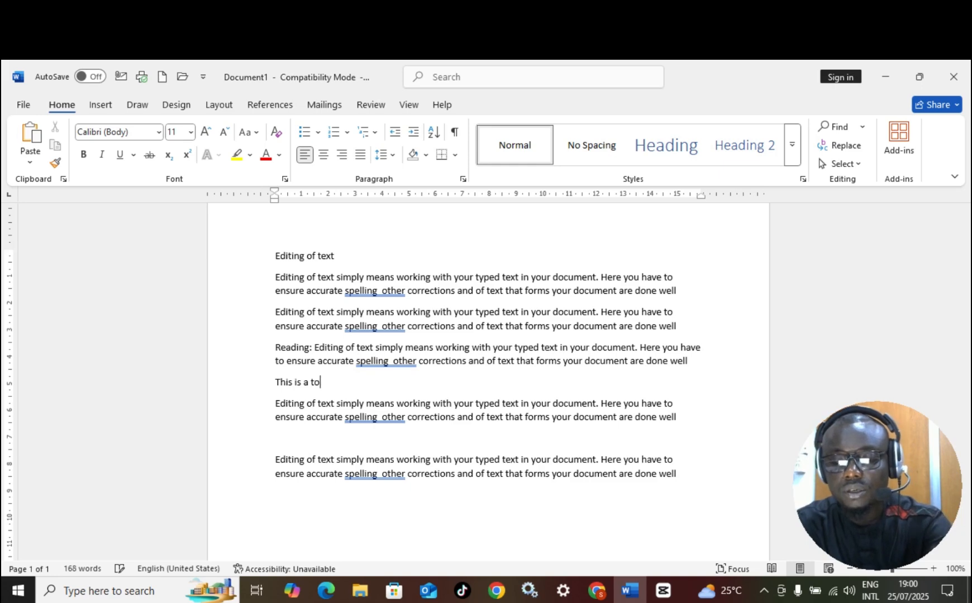
pyautogui.press('BackSpace')
pyautogui.write('utorial')
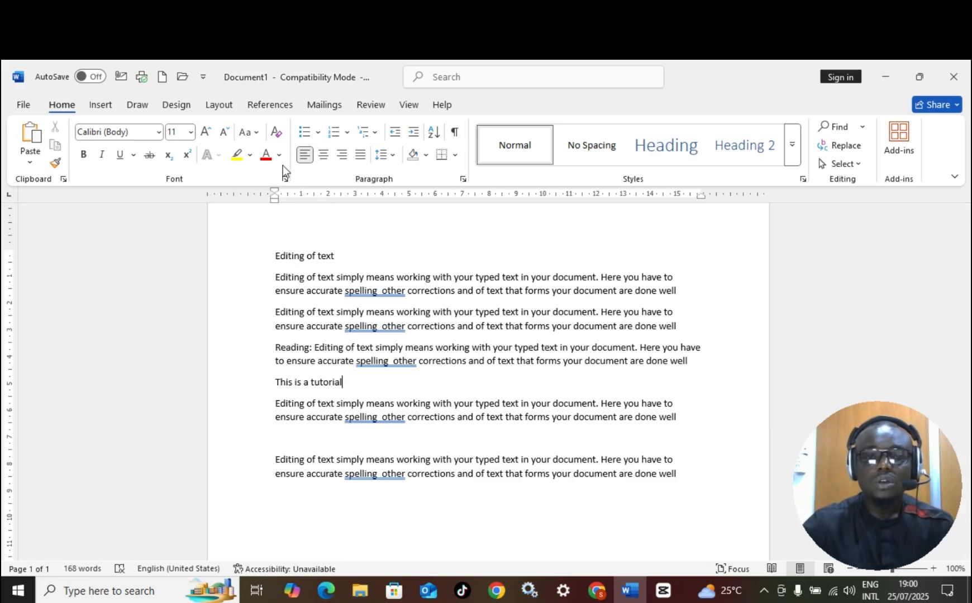
# - Add the Undo and Redo commands to the Quick Access Toolbar
pyautogui.click(18, 106)
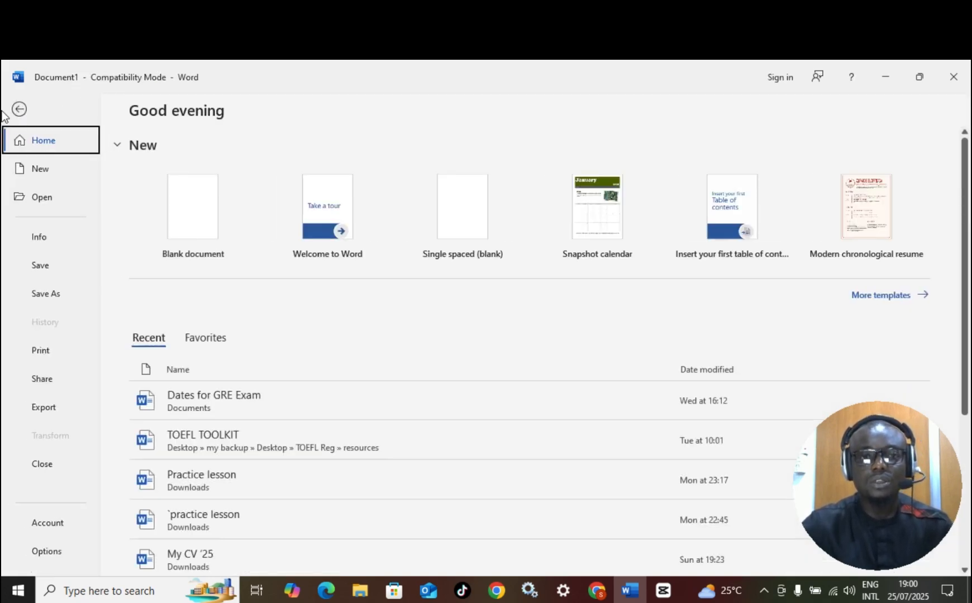
pyautogui.click(18, 109)
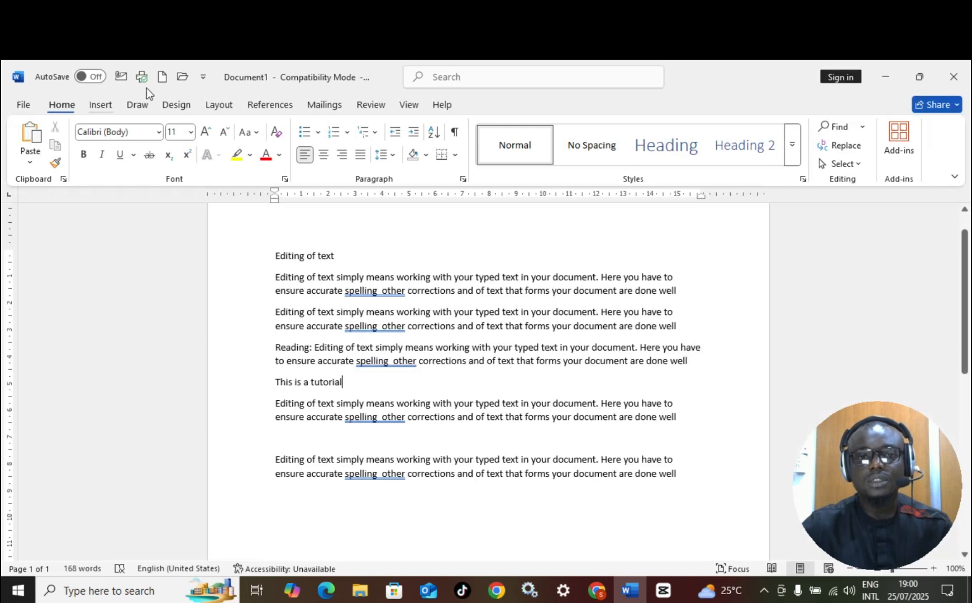
pyautogui.click(204, 79)
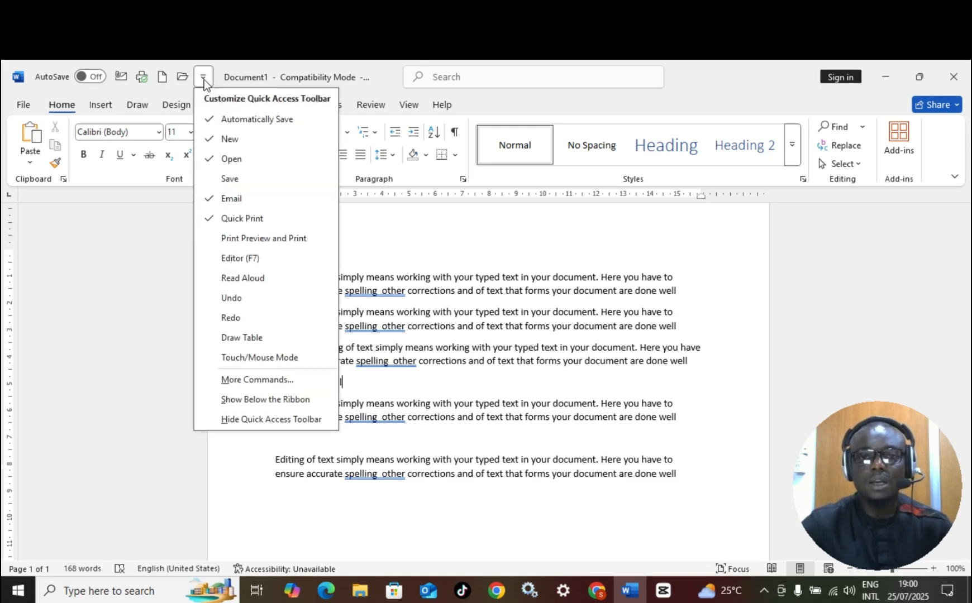
pyautogui.click(220, 298)
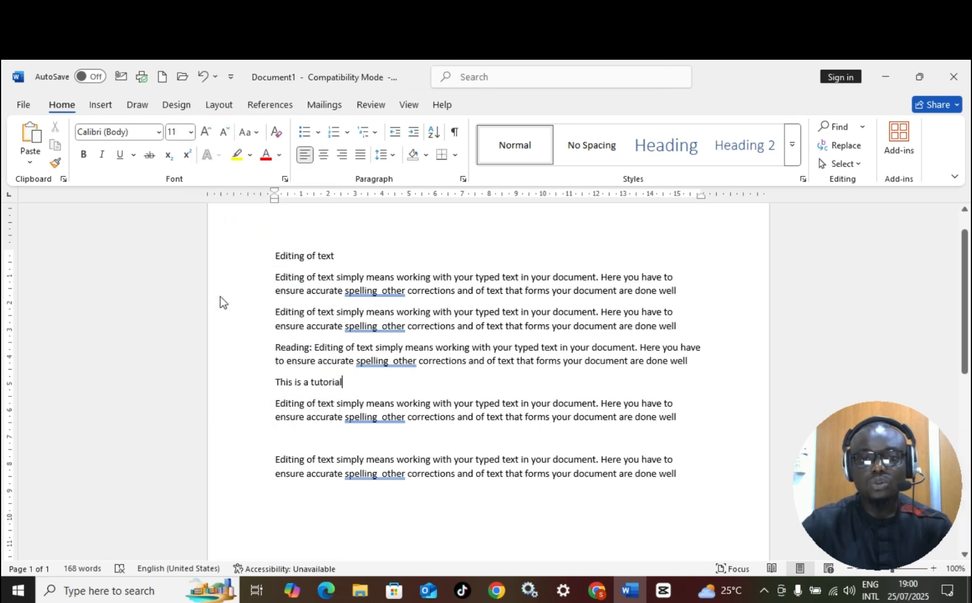
pyautogui.click(233, 81)
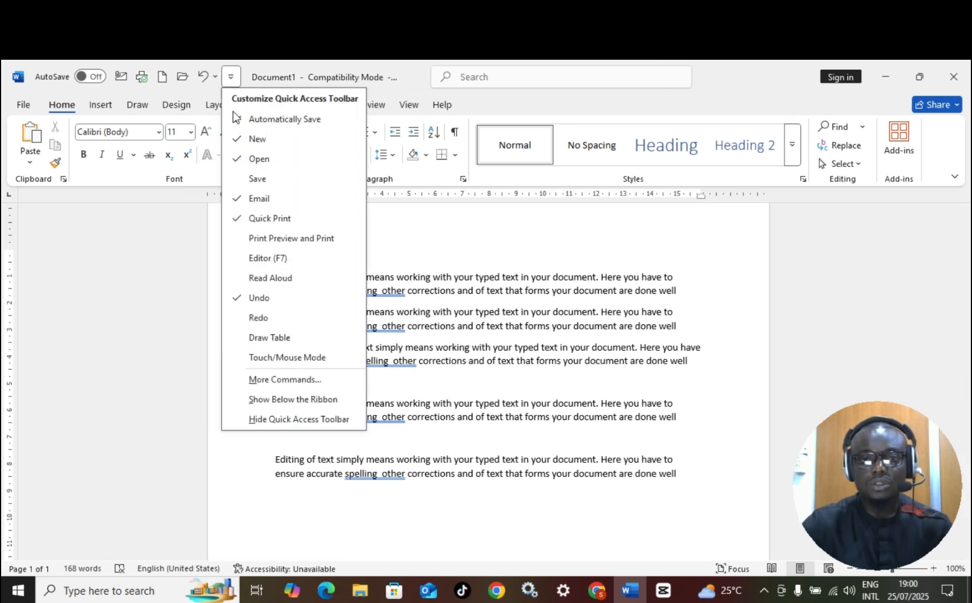
pyautogui.click(248, 320)
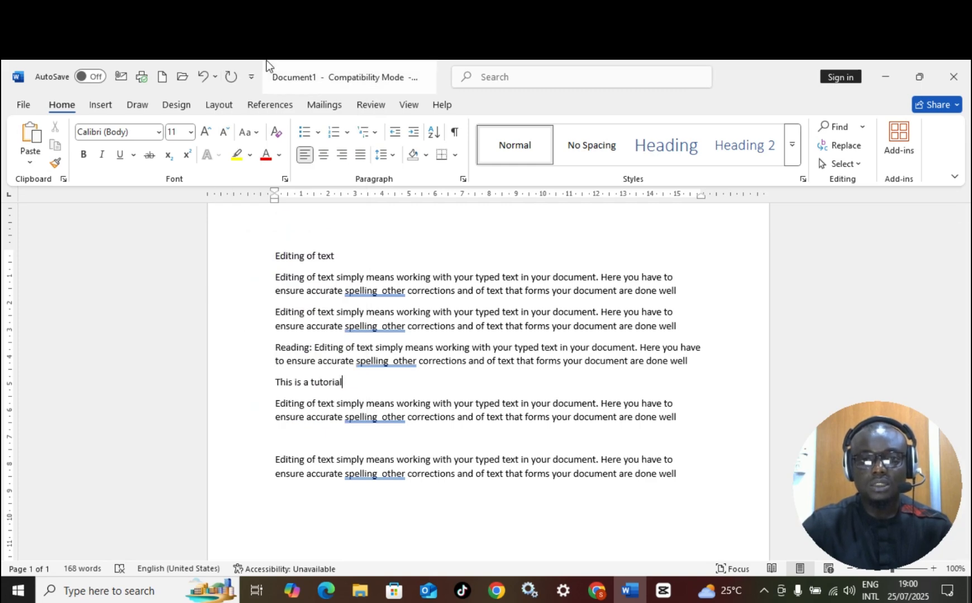
# - Undo and redo part of the "This is a tutorial" line, and undo its entry completely until the line is empty
pyautogui.click(204, 77)
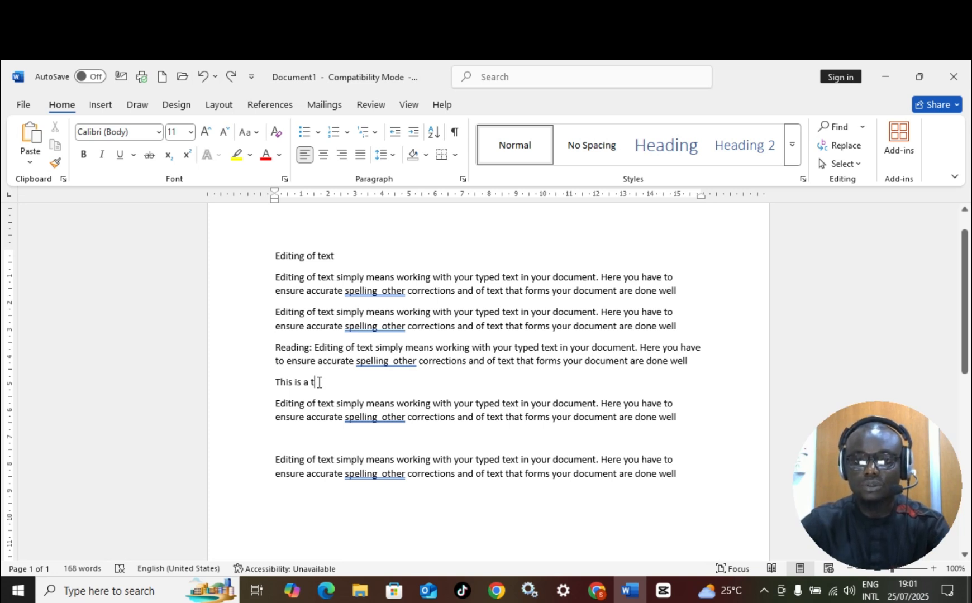
pyautogui.click(228, 79)
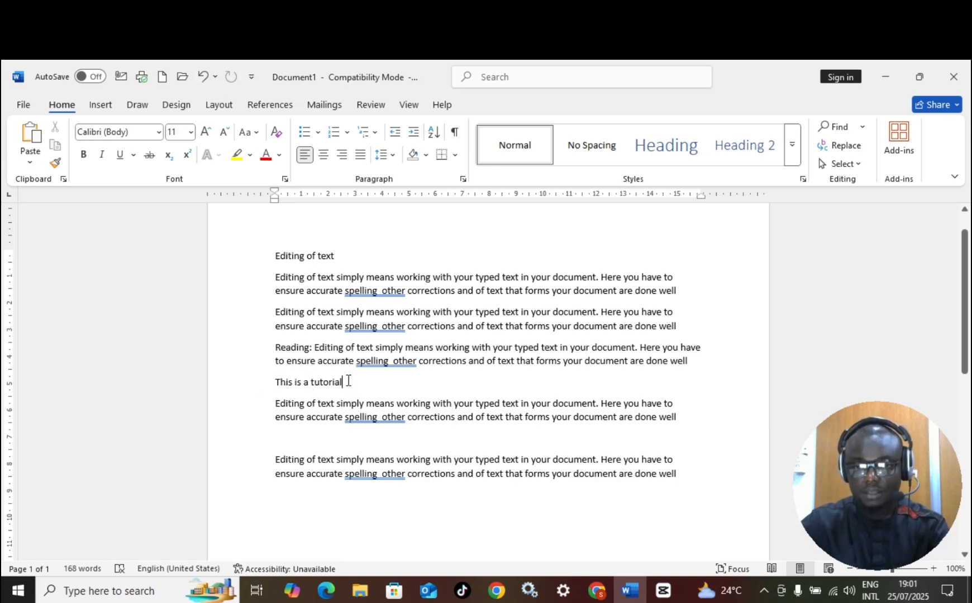
pyautogui.click(203, 80)
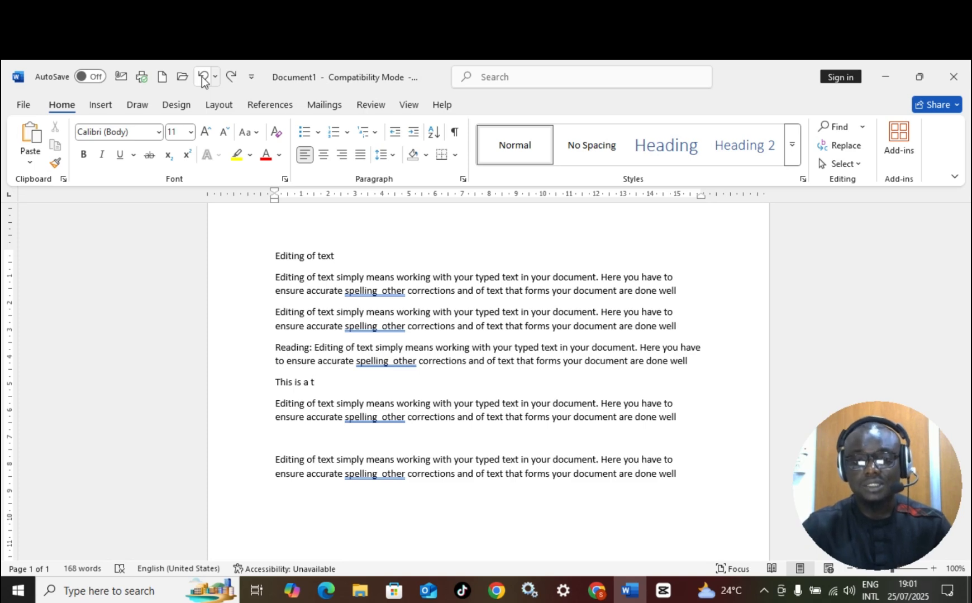
pyautogui.write('o')
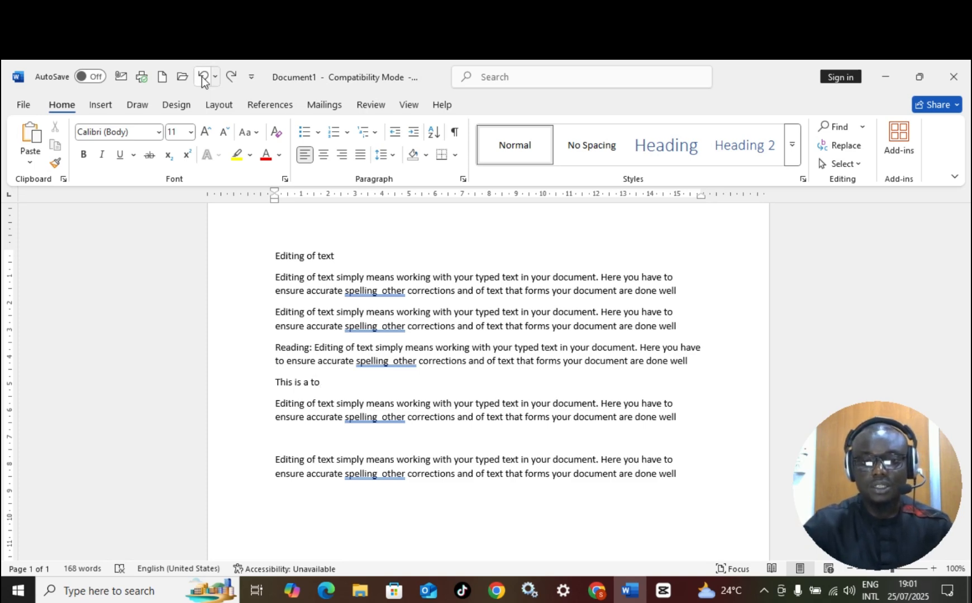
pyautogui.click(202, 79)
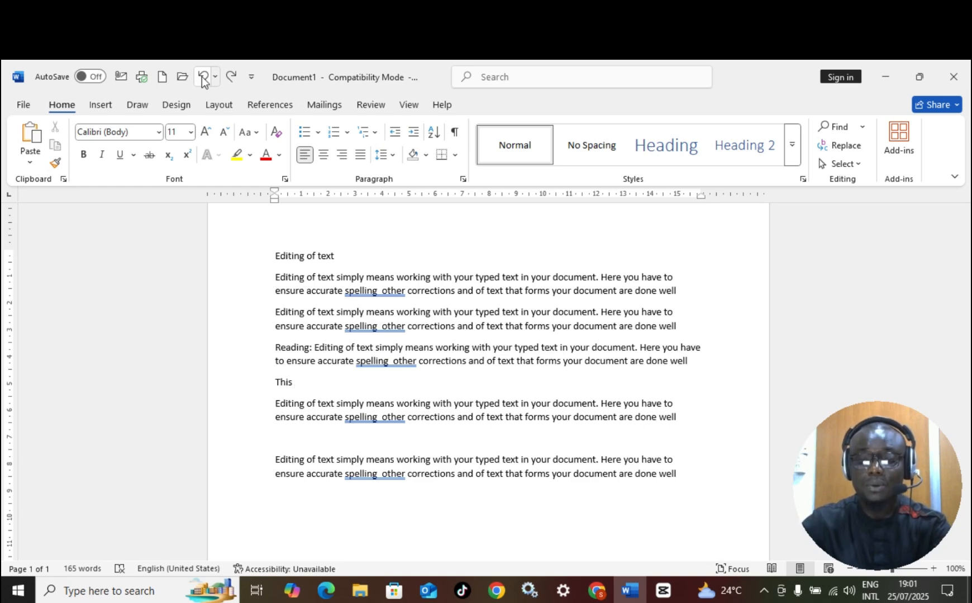
pyautogui.write('s')
pyautogui.click(203, 78)
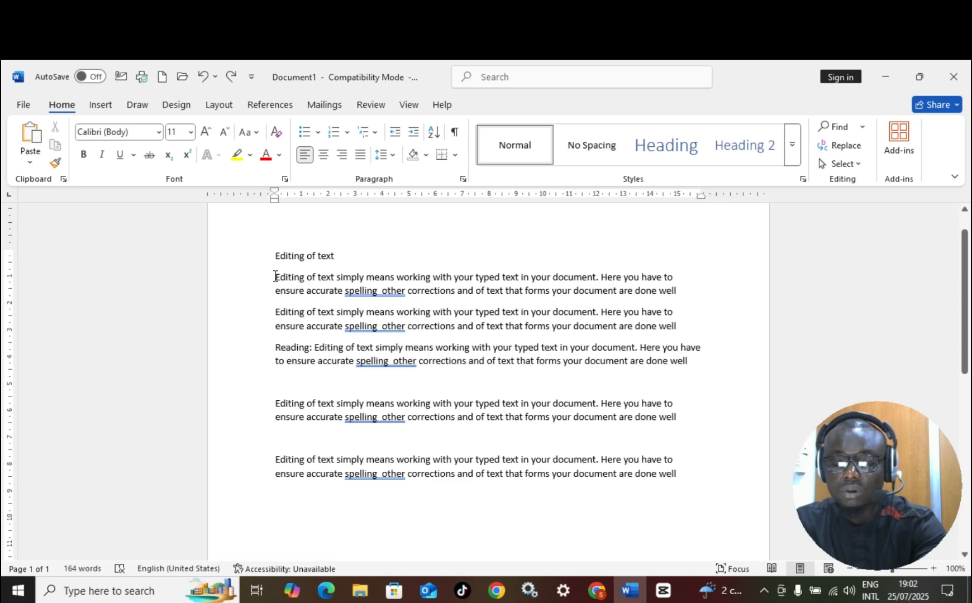
# - Change the font of the first paragraph below the "Editing of text" title to Times New Roman
pyautogui.moveTo(275, 277); pyautogui.dragTo(673, 291)
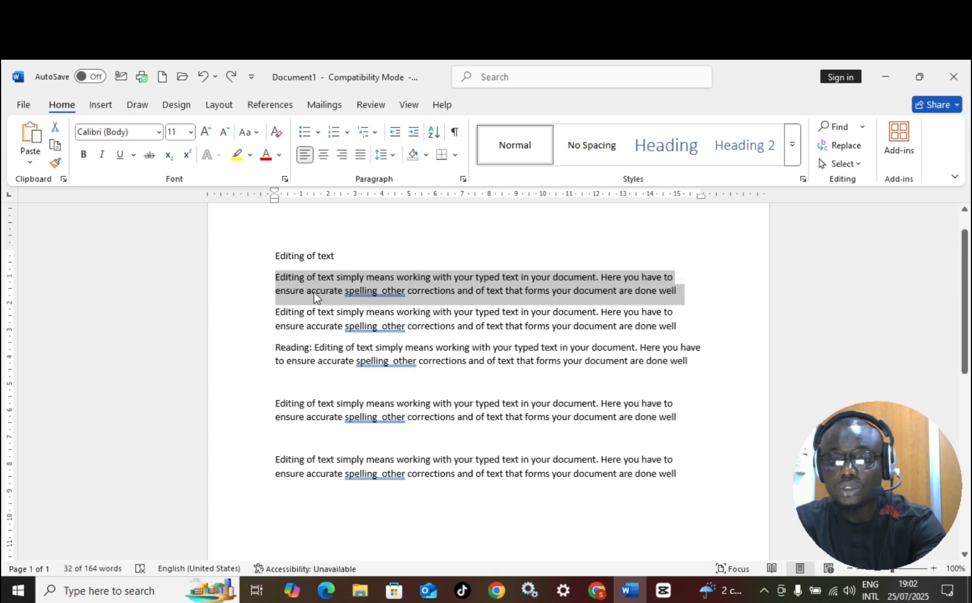
pyautogui.click(159, 132)
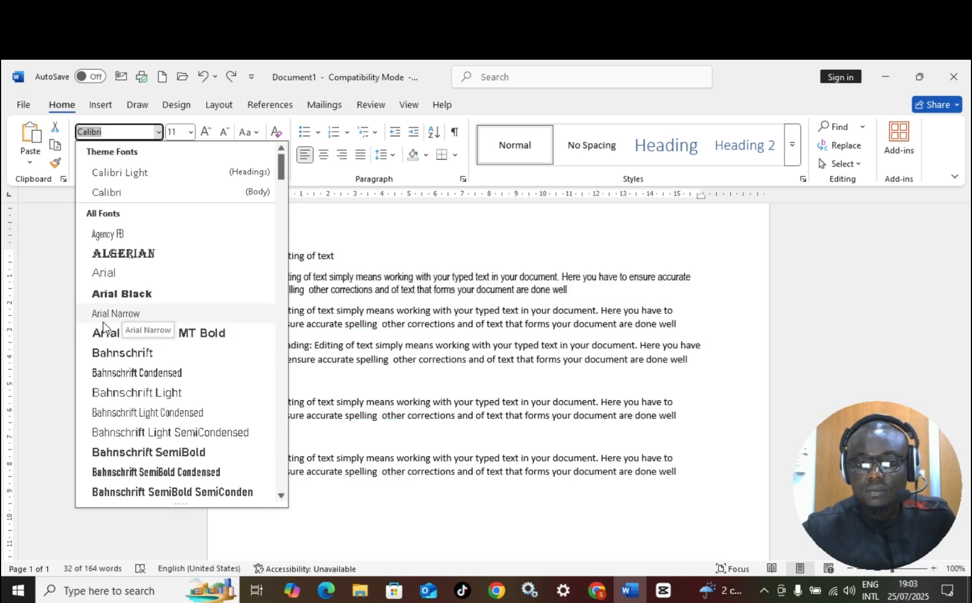
pyautogui.scroll(-1, 168, 393)
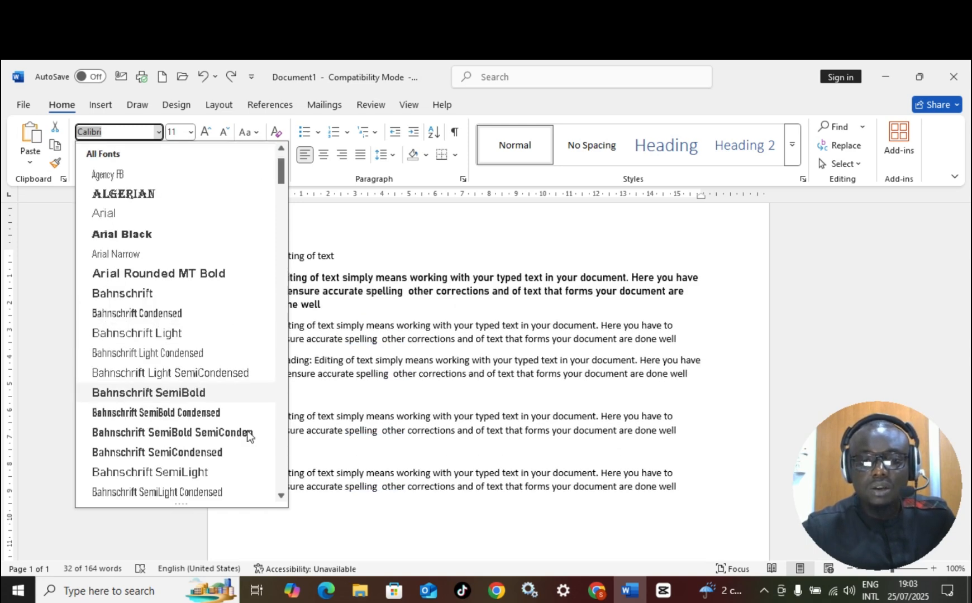
pyautogui.scroll(-1, 265, 475)
pyautogui.click(283, 496)
pyautogui.click(282, 496)
pyautogui.click(282, 496)
pyautogui.click(282, 496)
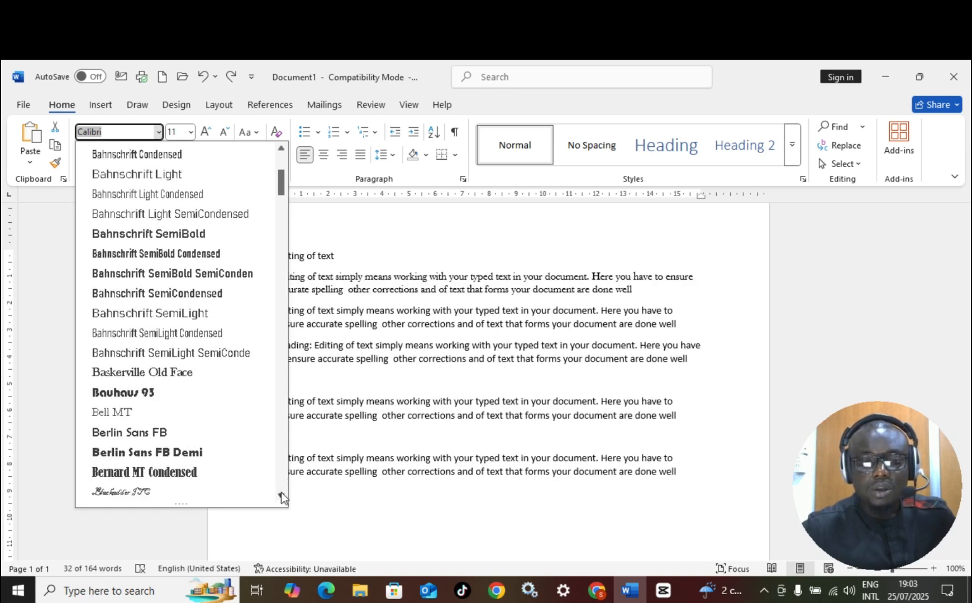
pyautogui.click(281, 492)
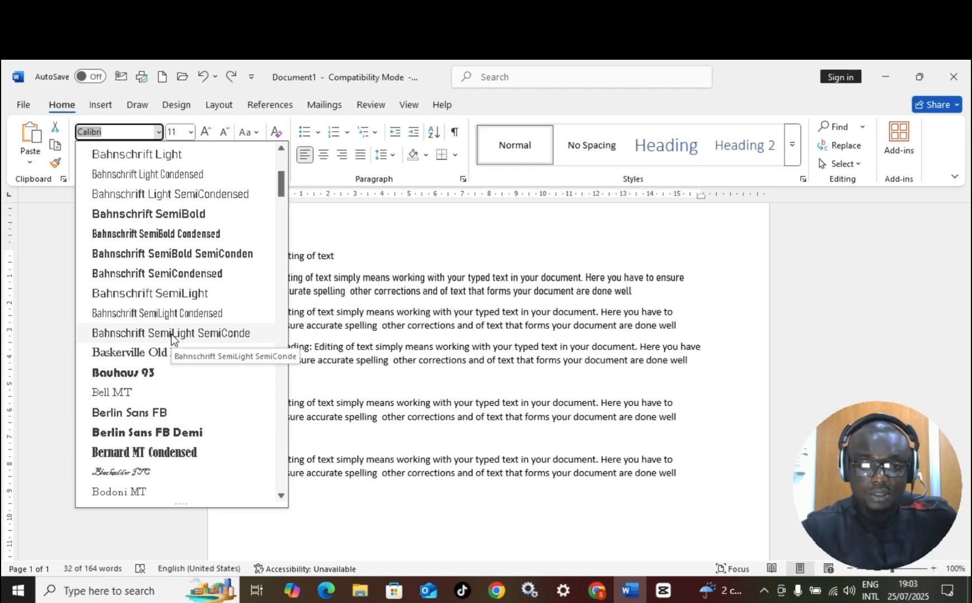
pyautogui.scroll(-1, 147, 374)
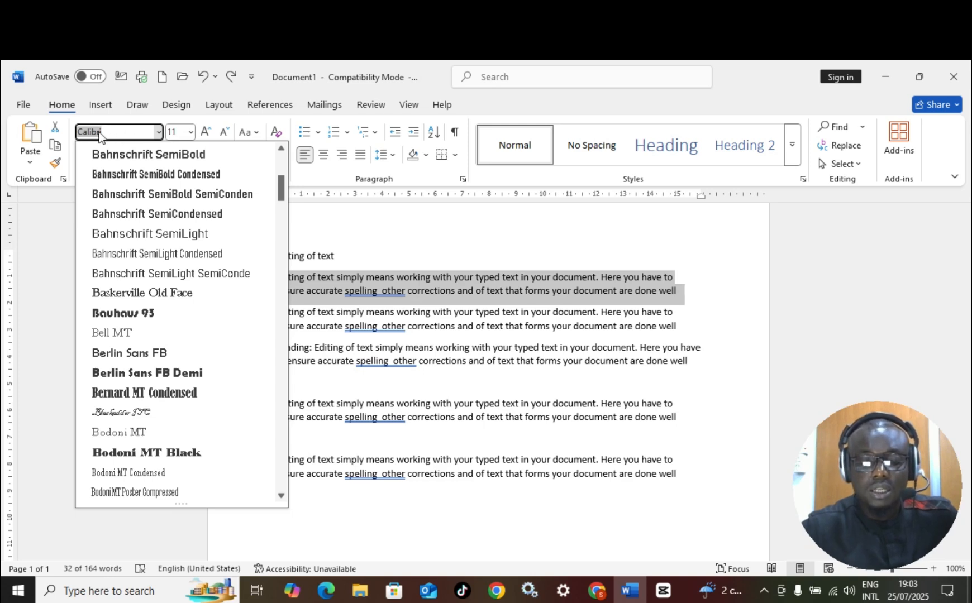
pyautogui.write('Tahoma')
pyautogui.write('im')
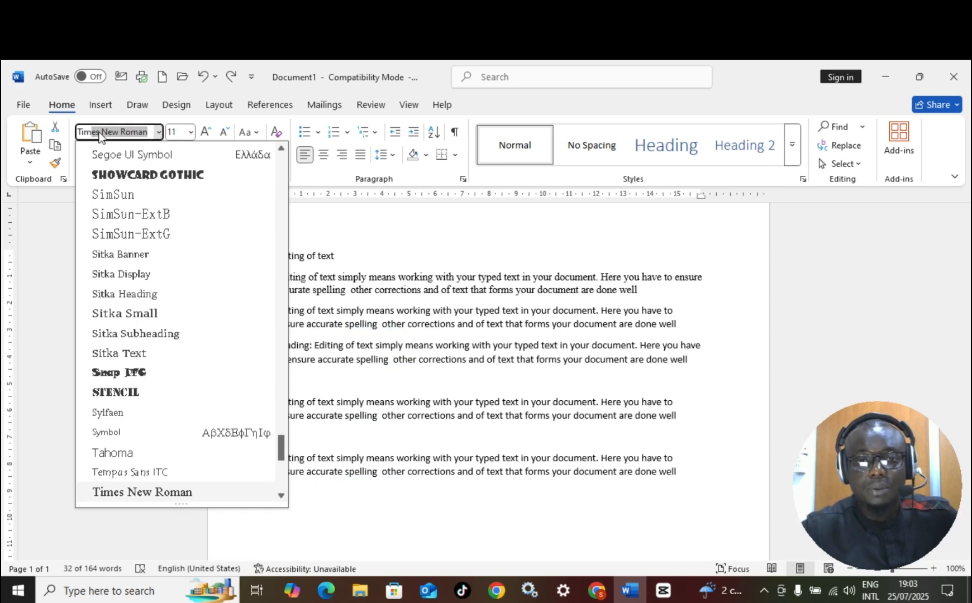
pyautogui.click(131, 492)
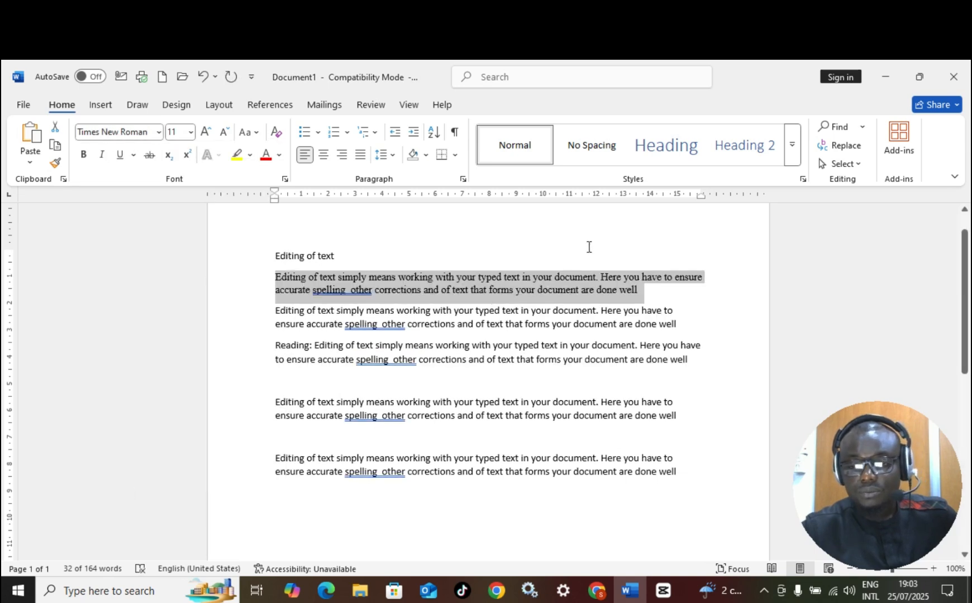
pyautogui.click(654, 300)
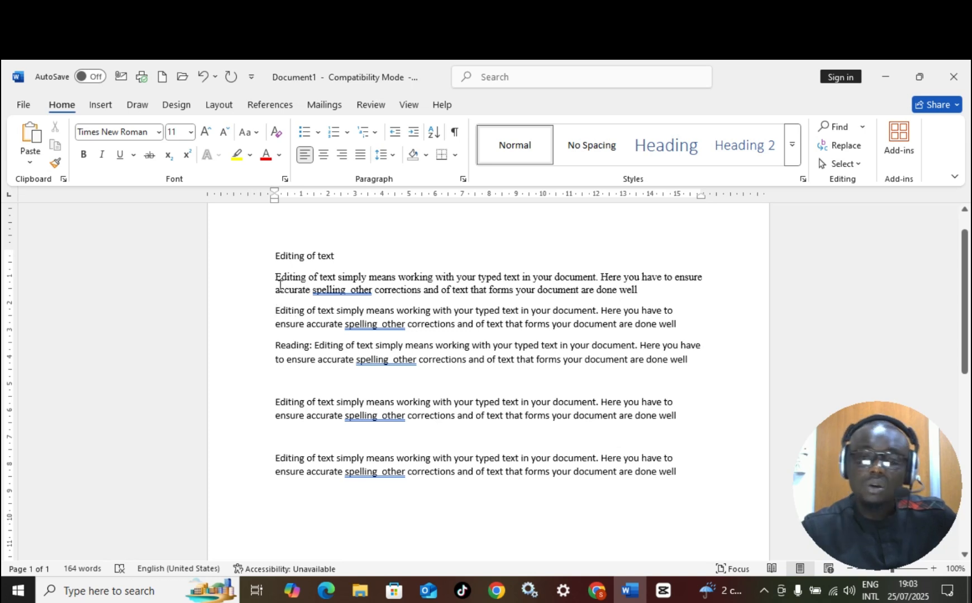
# - Set all paragraphs below the "Editing of text" title in Times New Roman
pyautogui.moveTo(276, 277); pyautogui.dragTo(700, 478)
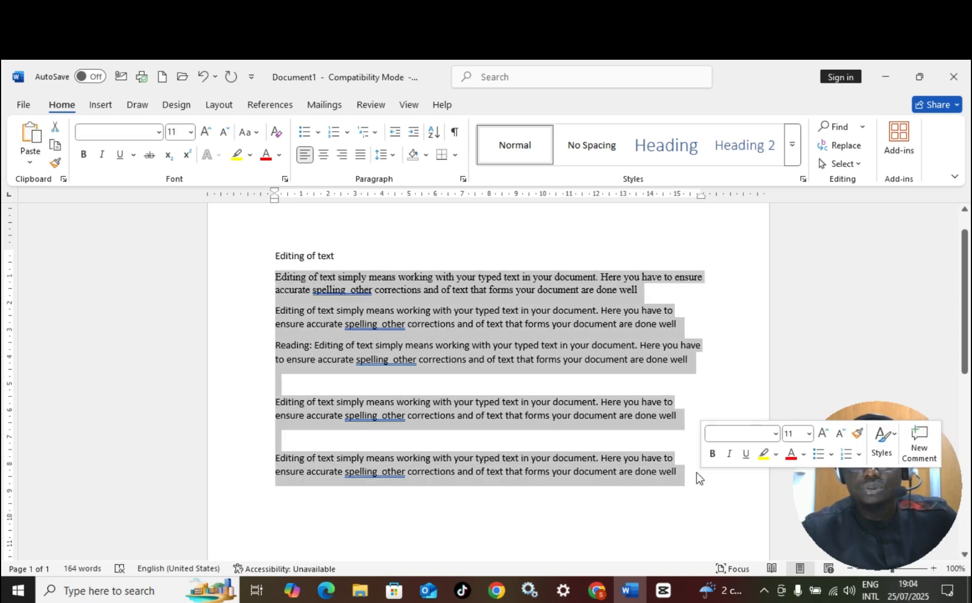
pyautogui.click(159, 132)
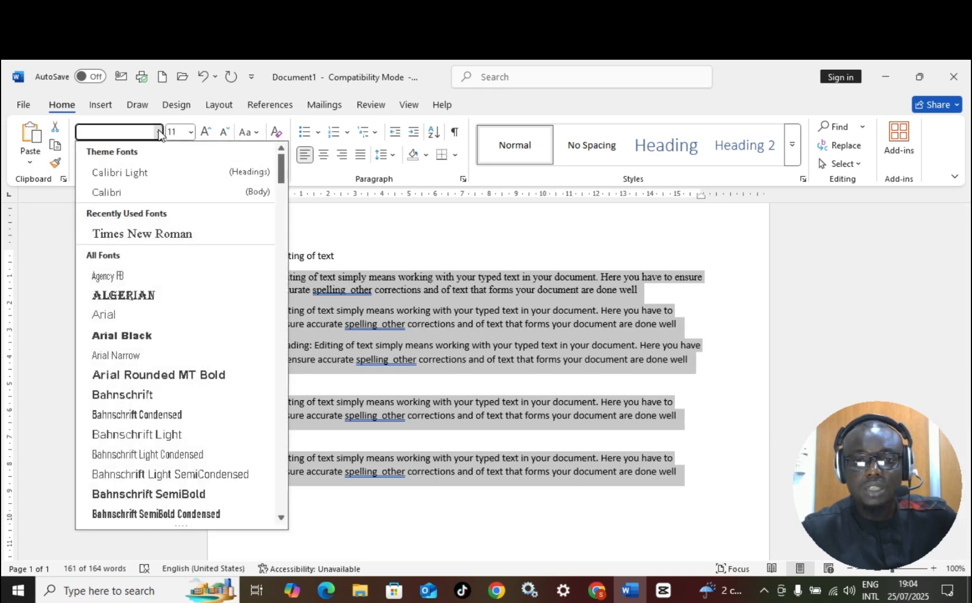
pyautogui.click(145, 238)
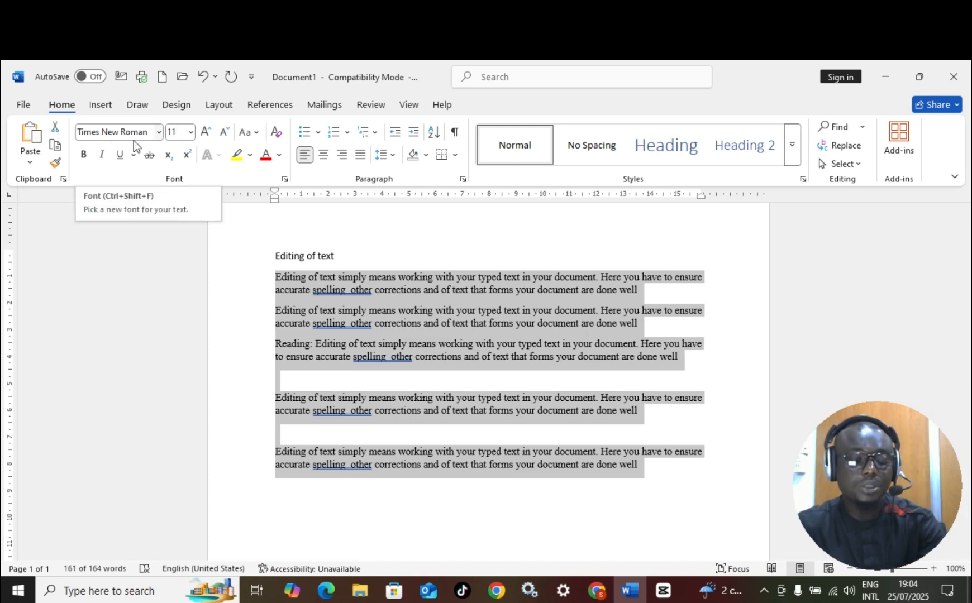
pyautogui.click(420, 291)
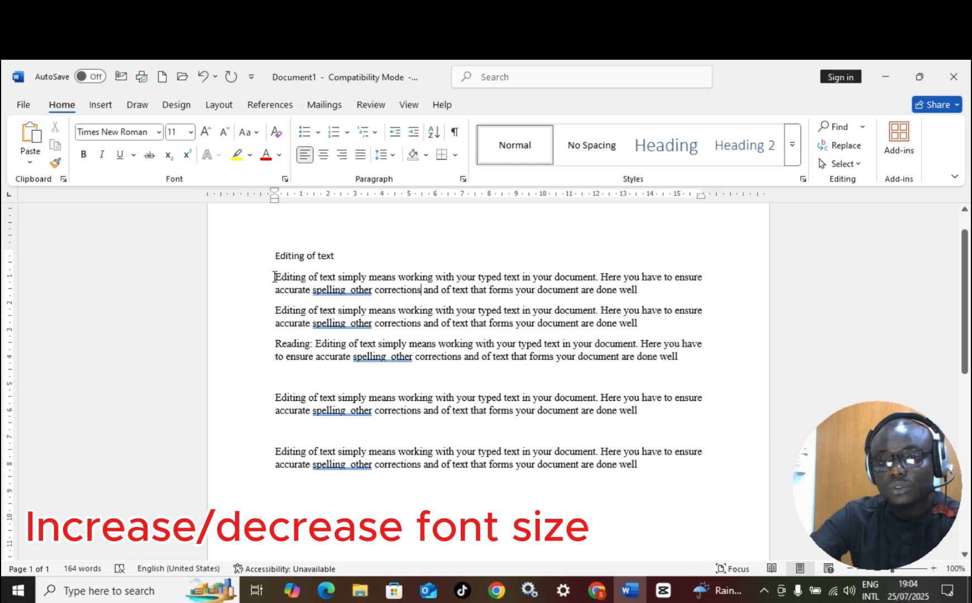
# - Set the font size of all paragraphs below the "Editing of text" title to 14
pyautogui.moveTo(293, 278); pyautogui.dragTo(660, 469)
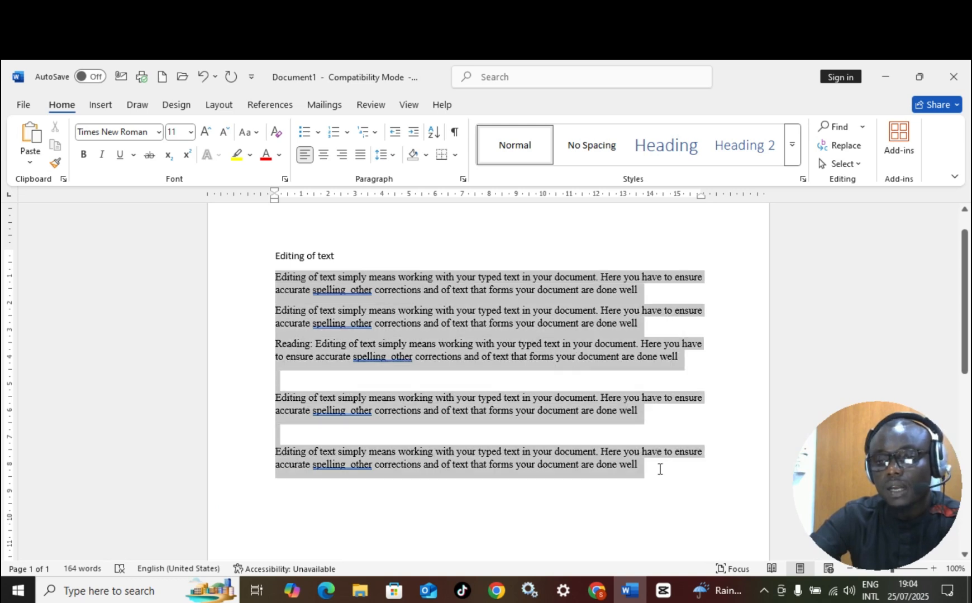
pyautogui.click(277, 278)
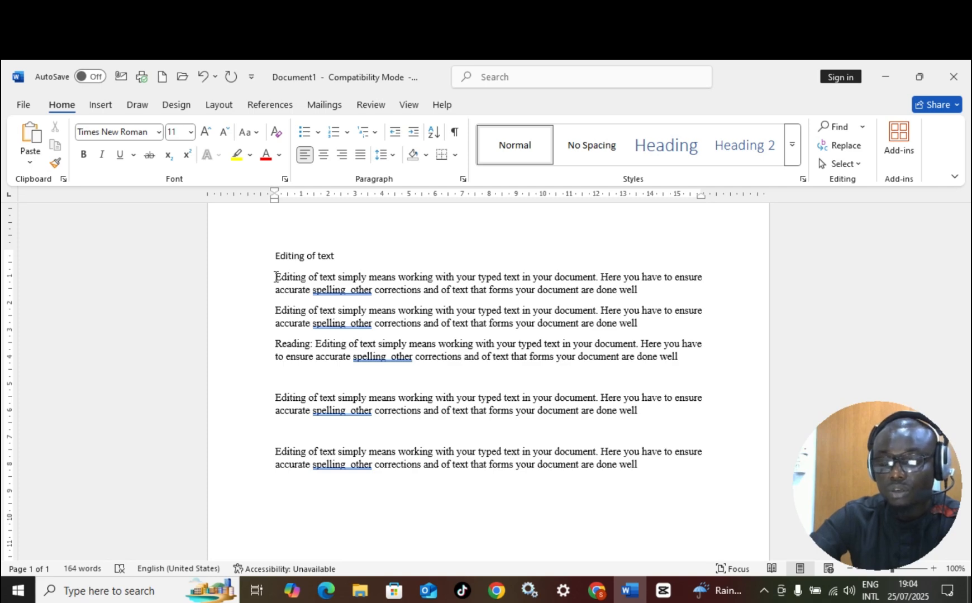
pyautogui.moveTo(289, 283); pyautogui.dragTo(662, 474)
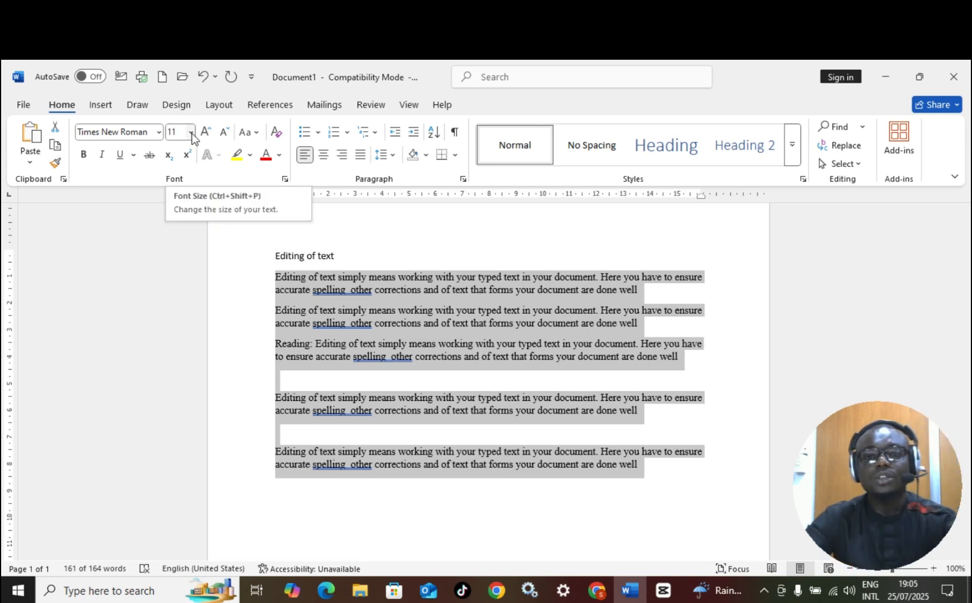
pyautogui.click(191, 133)
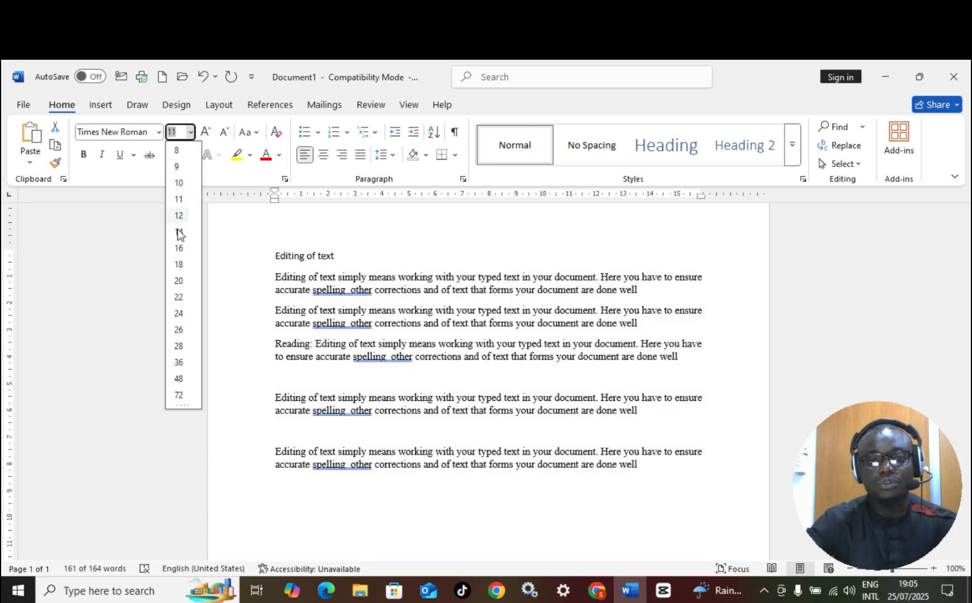
pyautogui.click(179, 235)
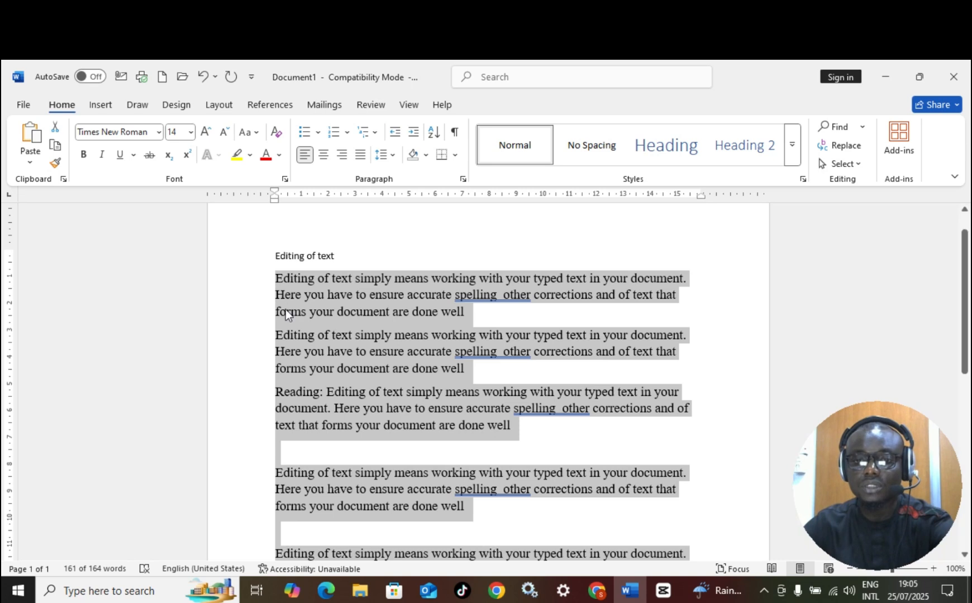
# - Set the font size of the paragraph starting with "Reading:" to 12
pyautogui.click(295, 420)
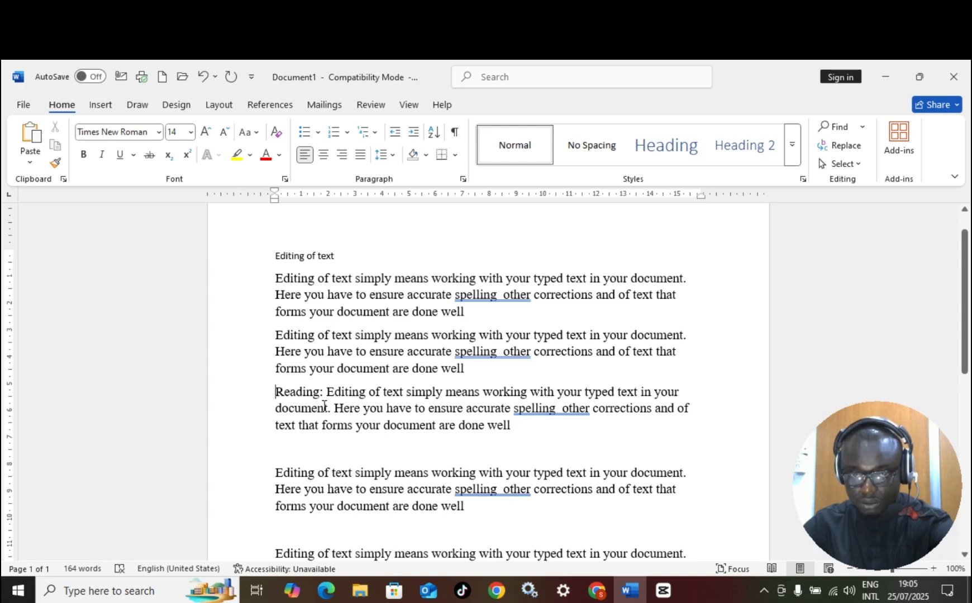
pyautogui.tripleClick(276, 395)
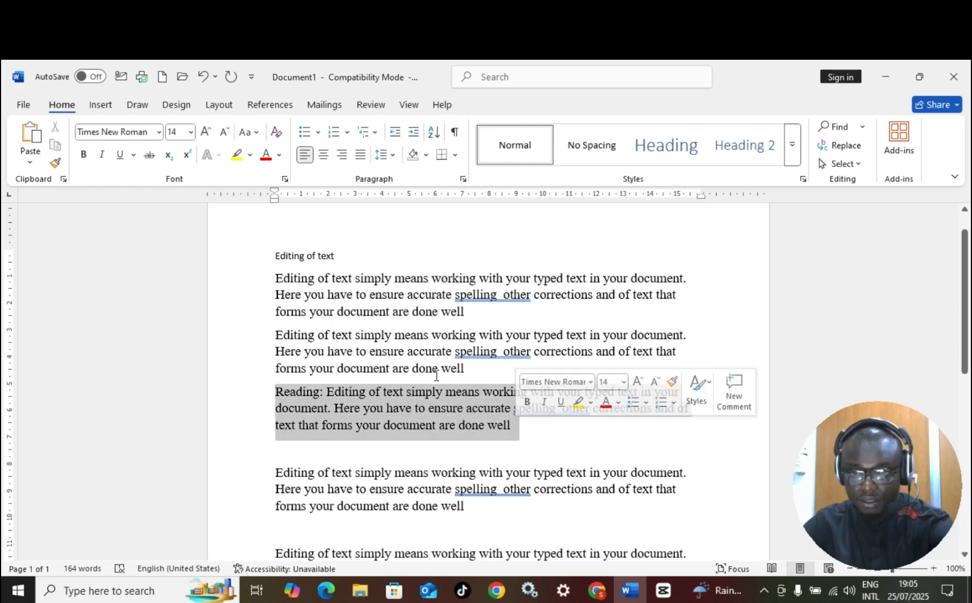
pyautogui.click(191, 132)
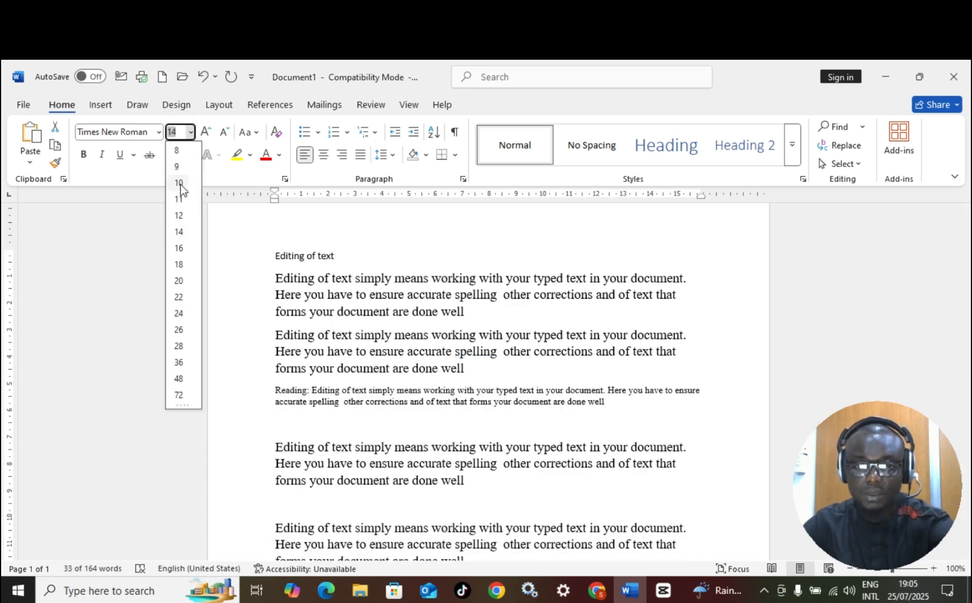
pyautogui.click(180, 217)
pyautogui.click(430, 393)
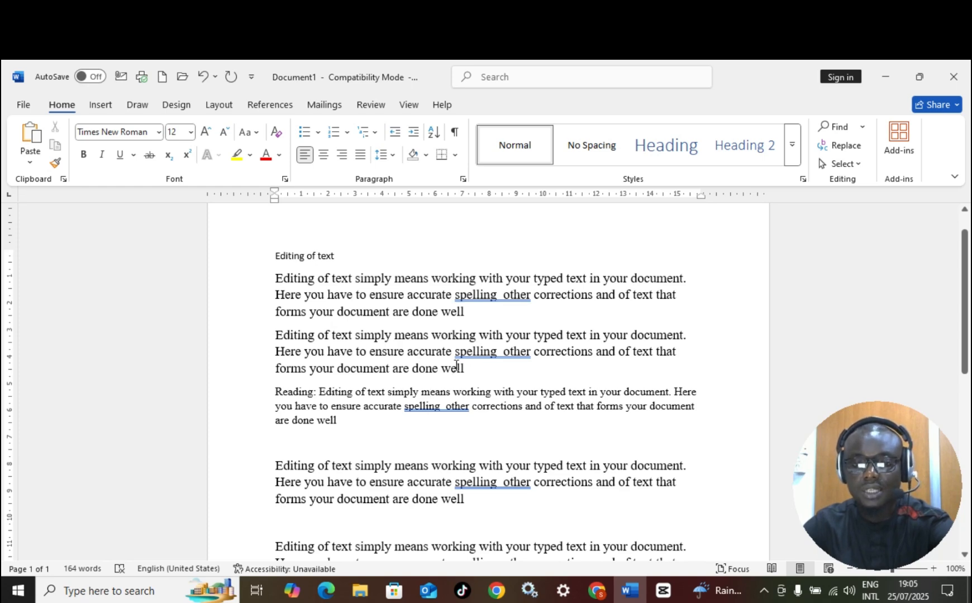
pyautogui.click(190, 133)
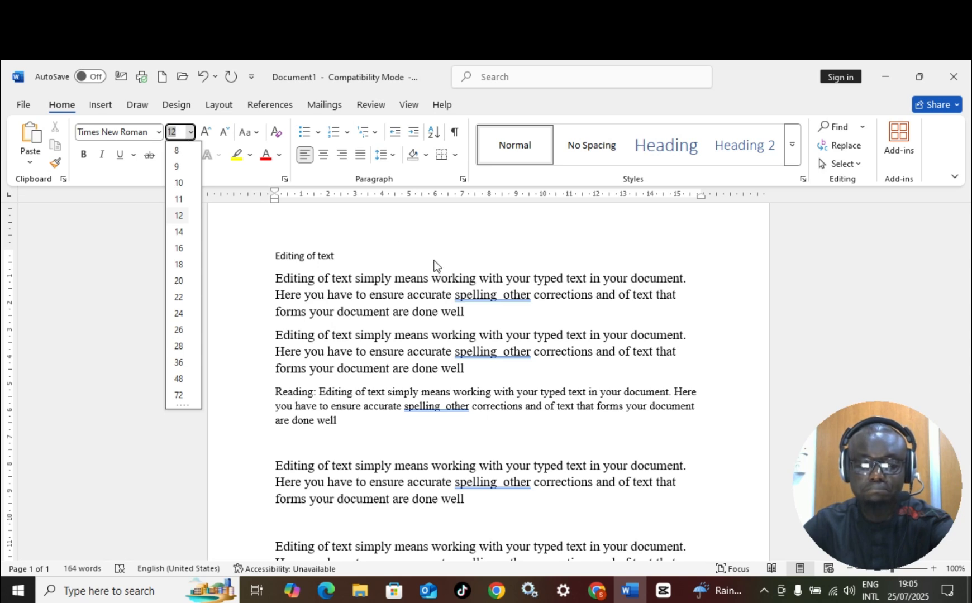
pyautogui.click(441, 337)
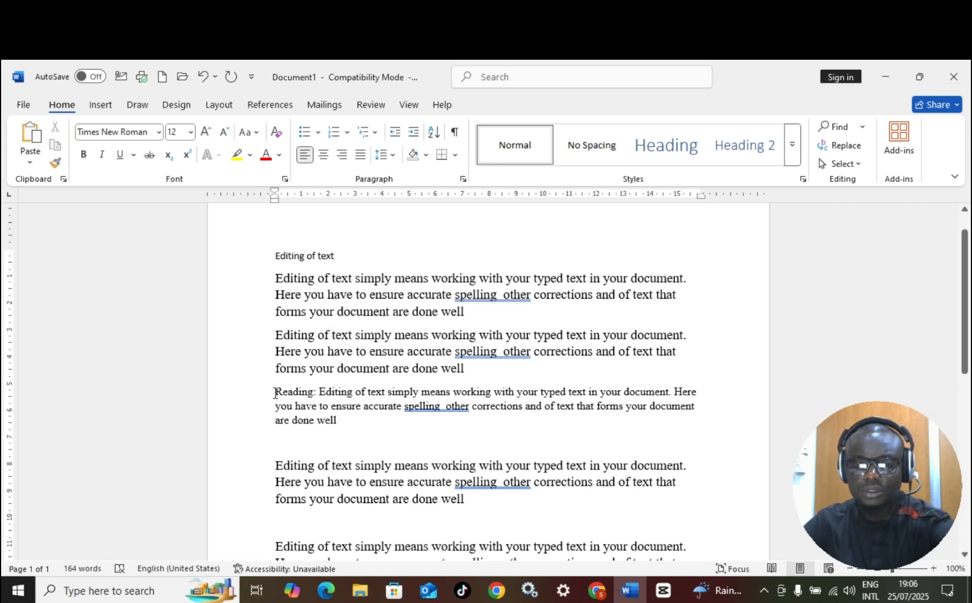
# - Set the font size of the paragraph starting with "Reading:" back to 14
pyautogui.moveTo(275, 394); pyautogui.dragTo(359, 417)
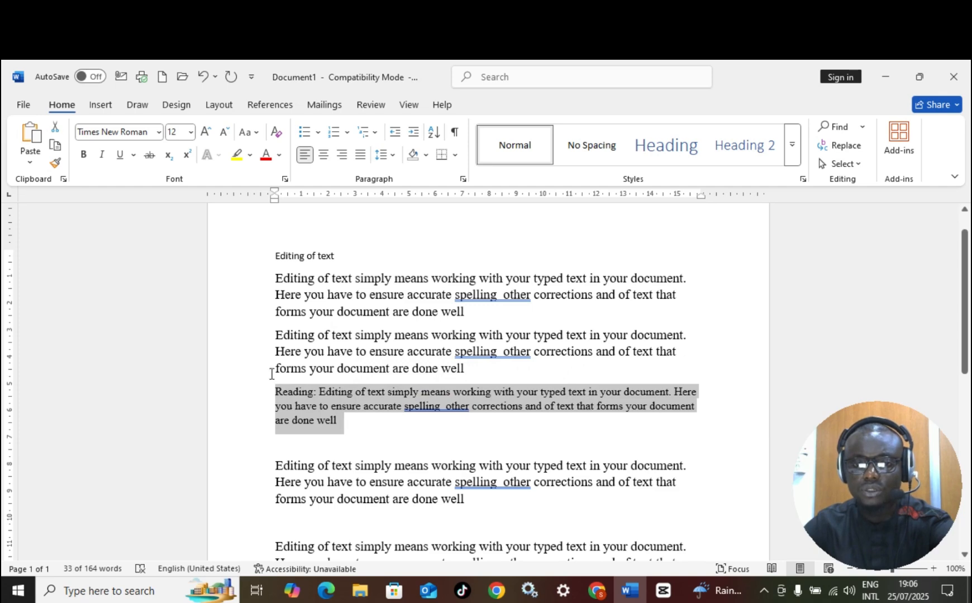
pyautogui.click(188, 136)
pyautogui.click(180, 233)
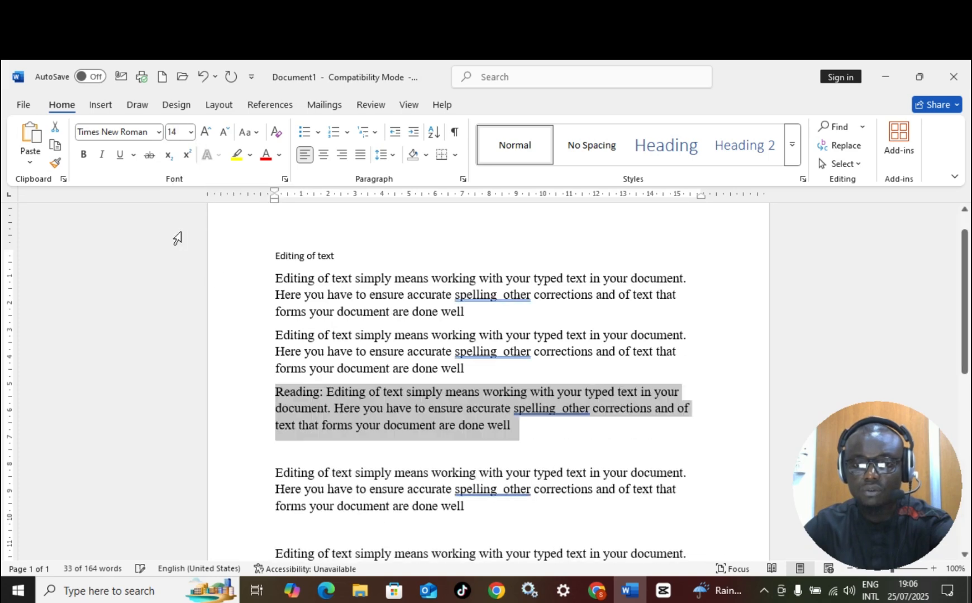
pyautogui.click(284, 444)
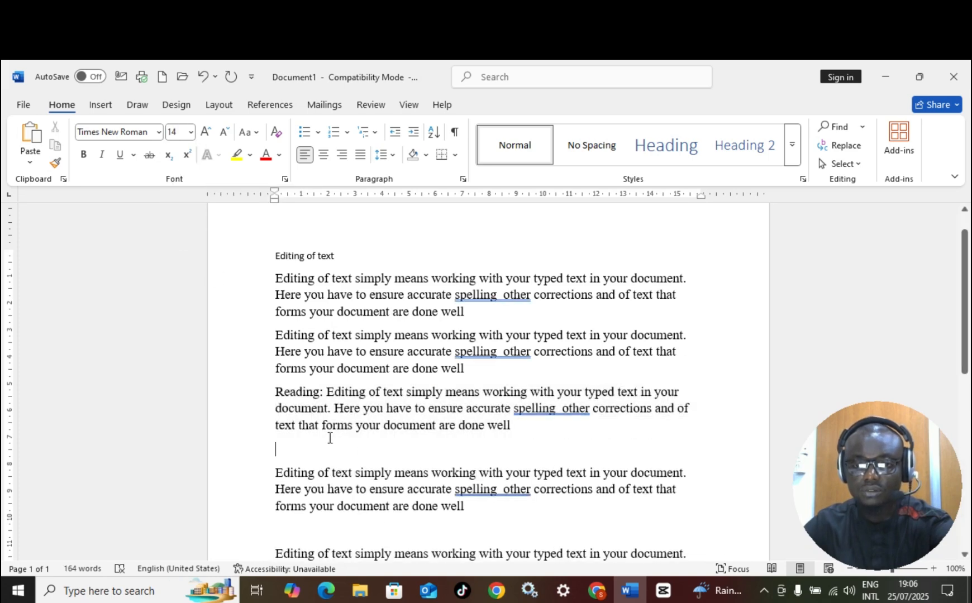
# - Set the font size of the "Editing of text" title to 16
pyautogui.scroll(-5, 335, 436)
pyautogui.scroll(6, 358, 419)
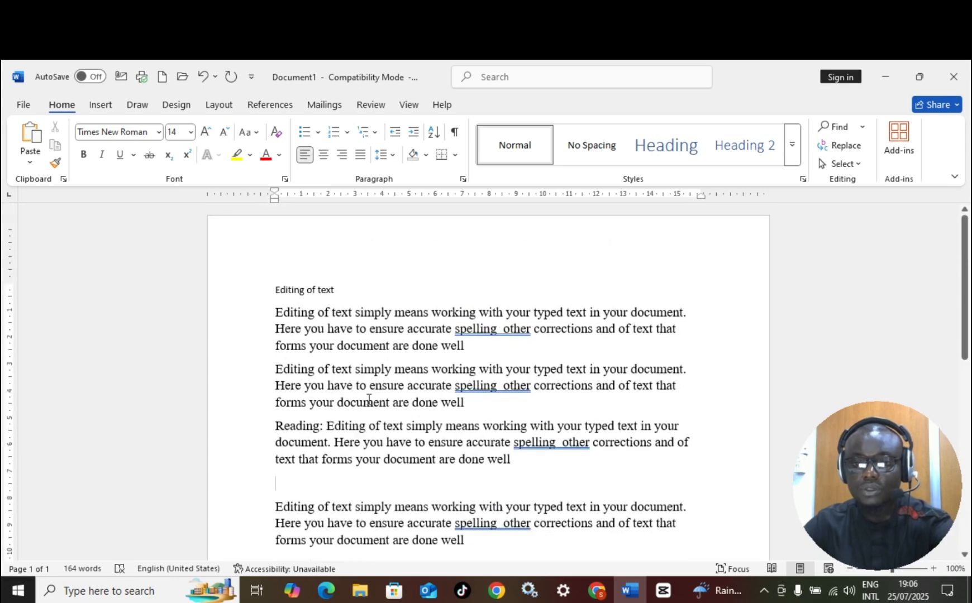
pyautogui.scroll(-3, 368, 402)
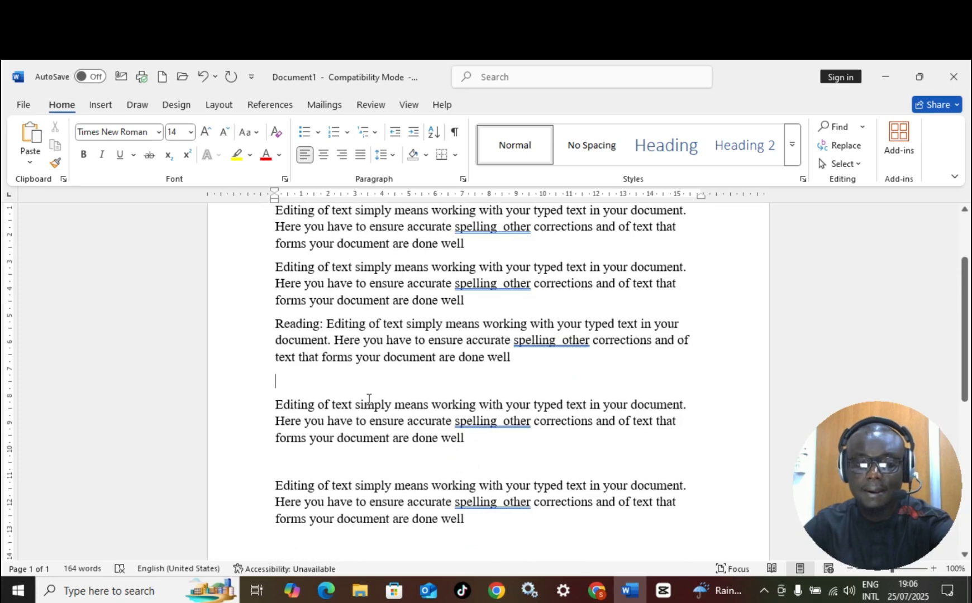
pyautogui.scroll(3, 369, 400)
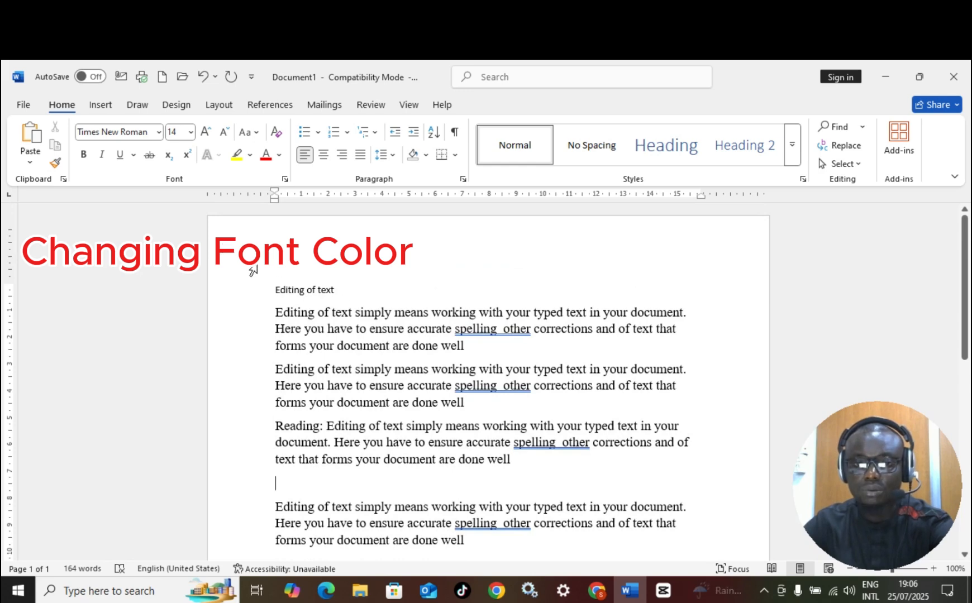
pyautogui.click(276, 289)
pyautogui.moveTo(276, 289); pyautogui.dragTo(347, 291)
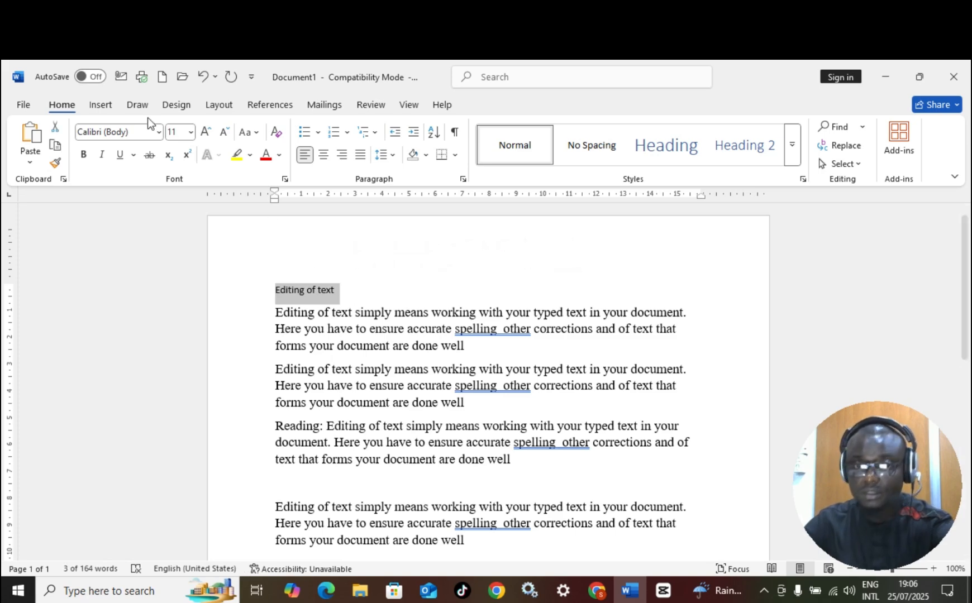
pyautogui.click(190, 133)
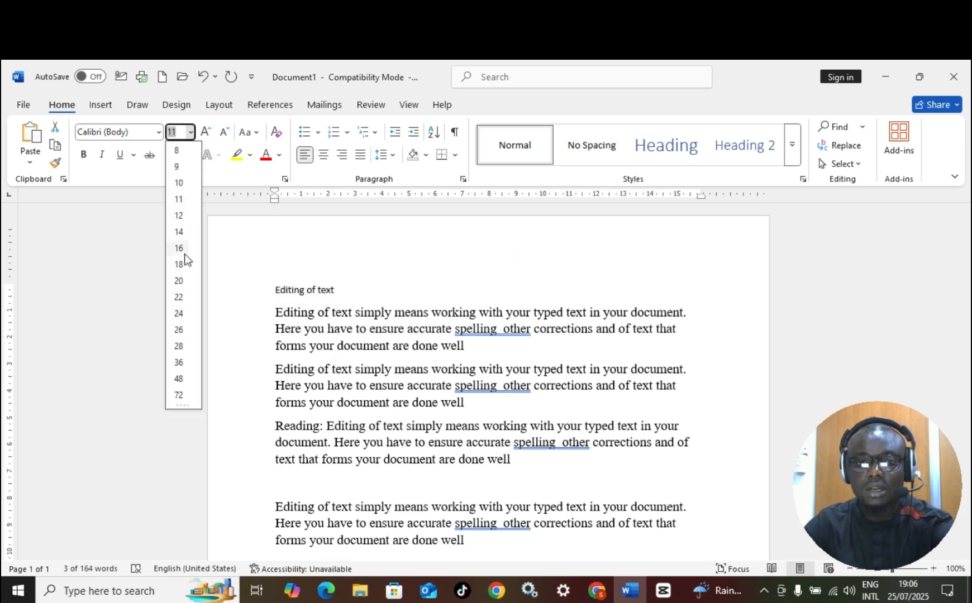
pyautogui.click(179, 248)
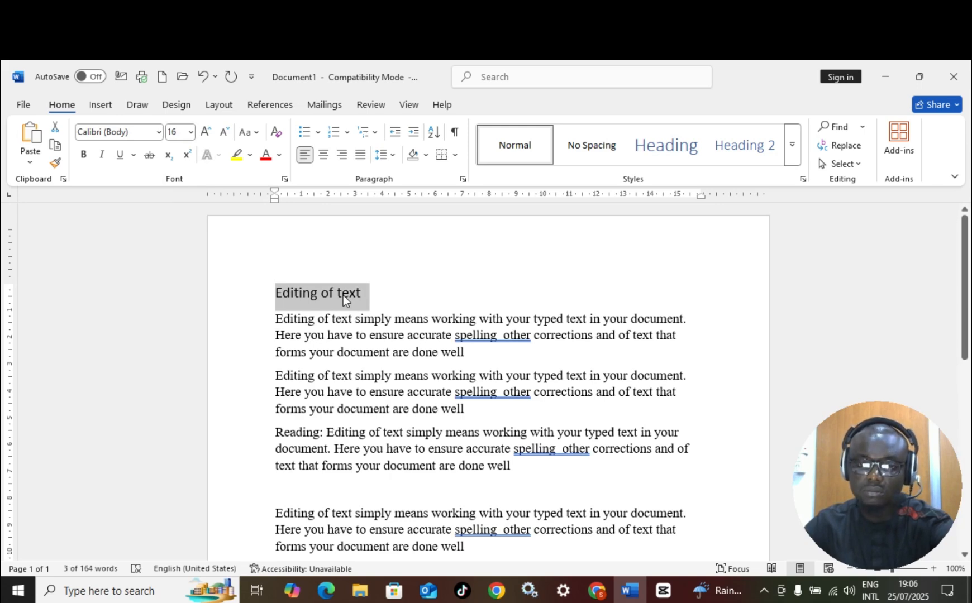
# - Change the font color of the "Editing of text" title to the standard red
pyautogui.click(280, 158)
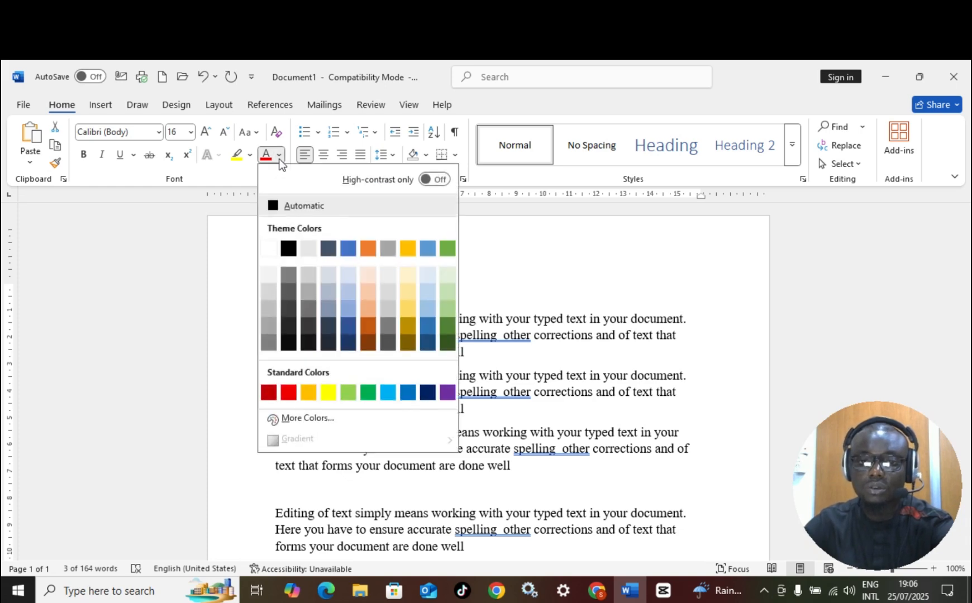
pyautogui.click(288, 393)
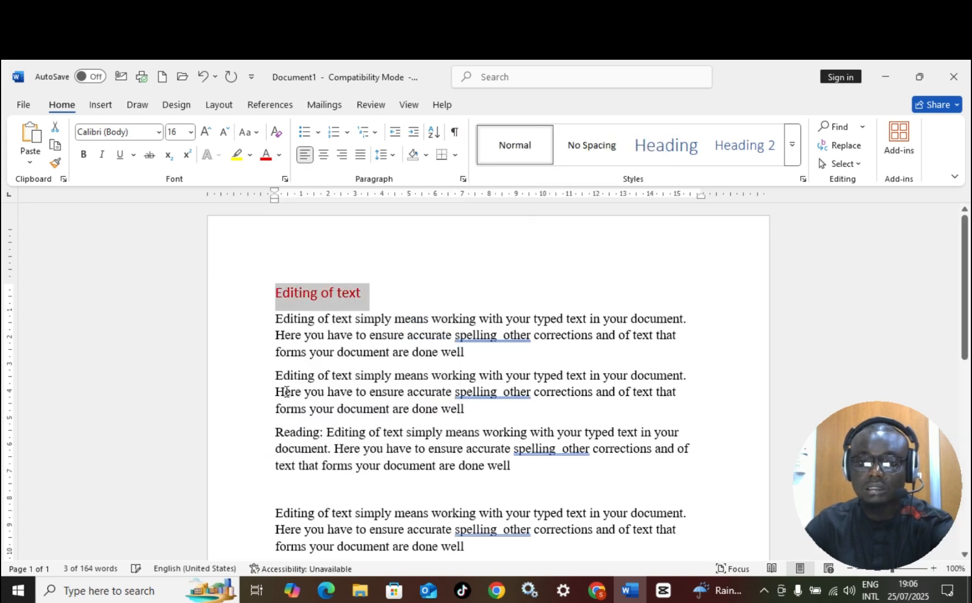
pyautogui.click(390, 303)
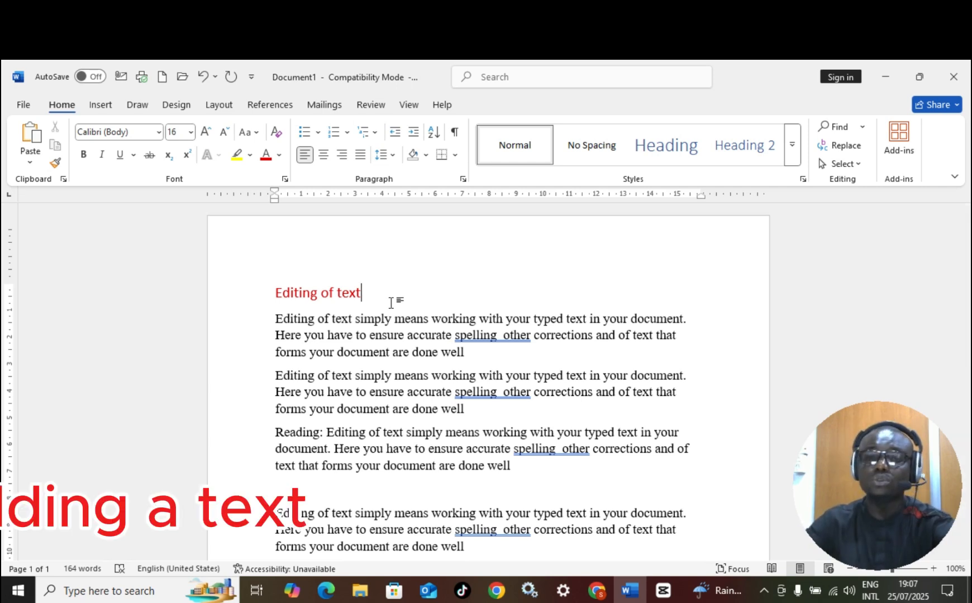
# - Make the "Editing of text" title bold
pyautogui.click(275, 292)
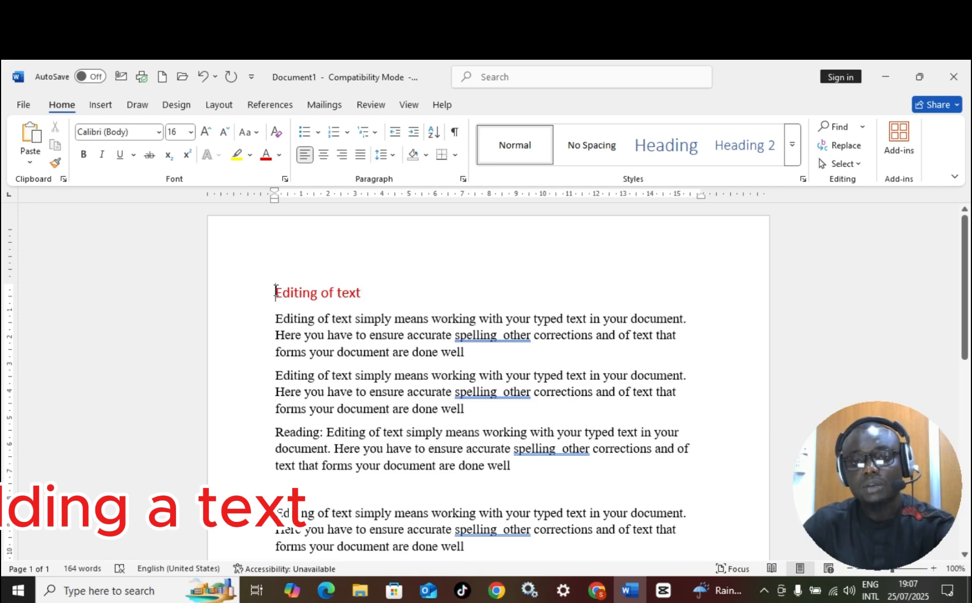
pyautogui.moveTo(275, 292); pyautogui.dragTo(372, 298)
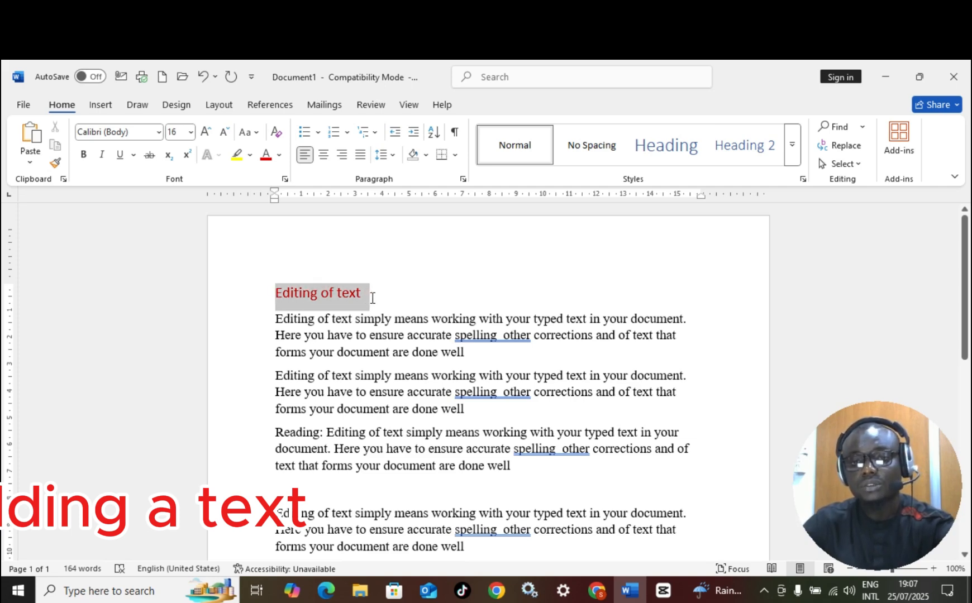
pyautogui.click(84, 157)
pyautogui.click(405, 294)
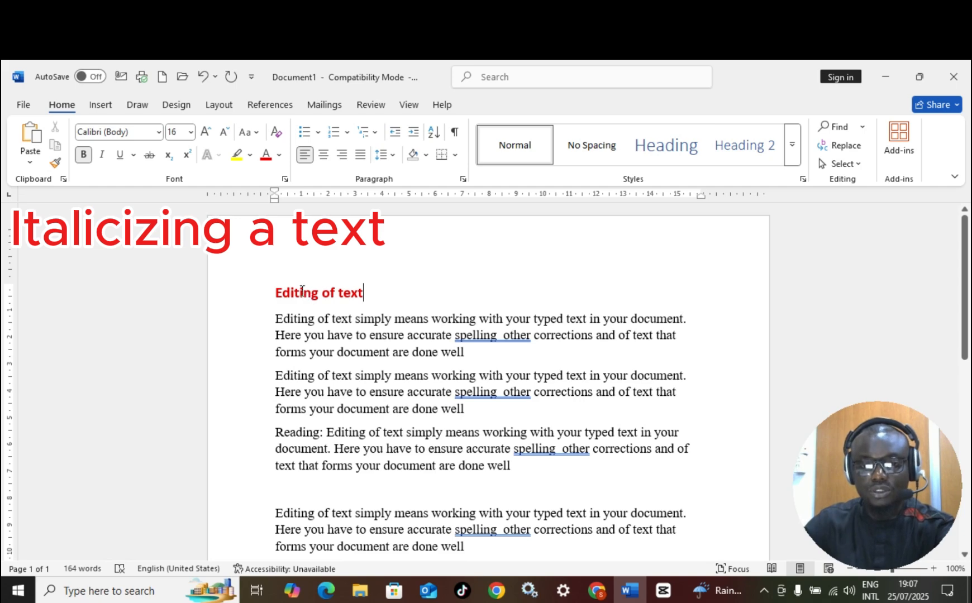
# - Italicize the second paragraph below the "Editing of text" title
pyautogui.scroll(-1, 287, 335)
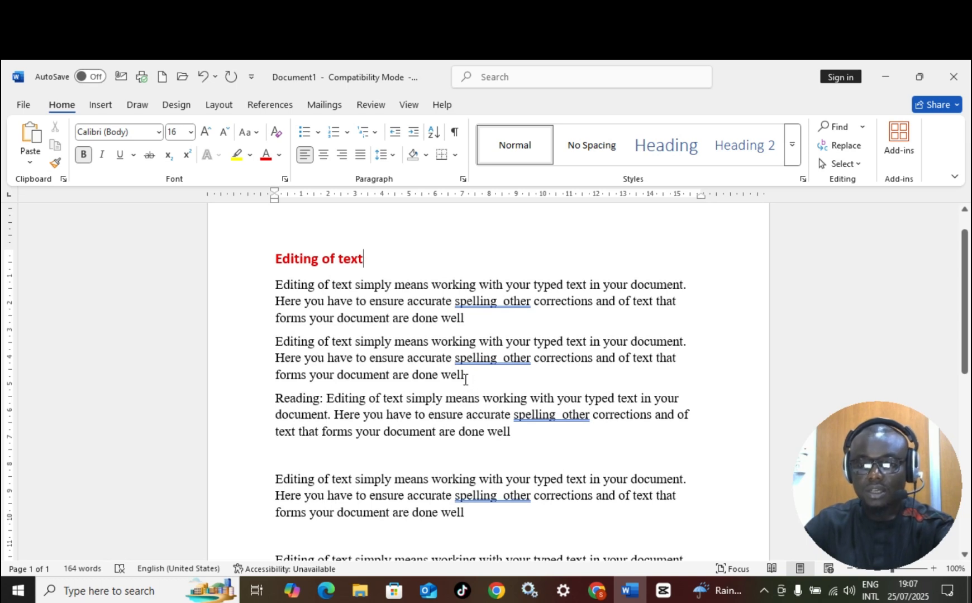
pyautogui.click(277, 341)
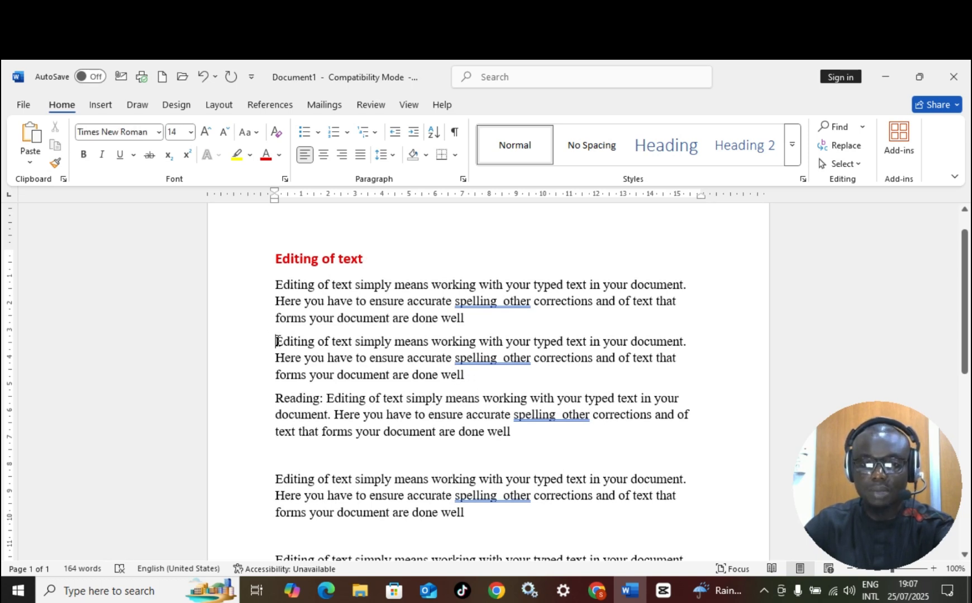
pyautogui.moveTo(277, 341); pyautogui.dragTo(471, 370)
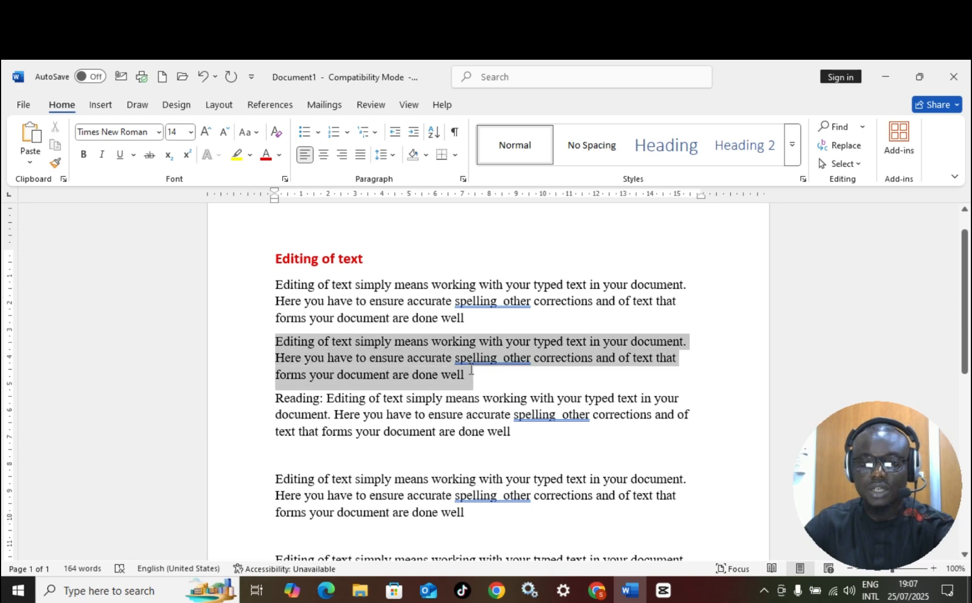
pyautogui.click(101, 162)
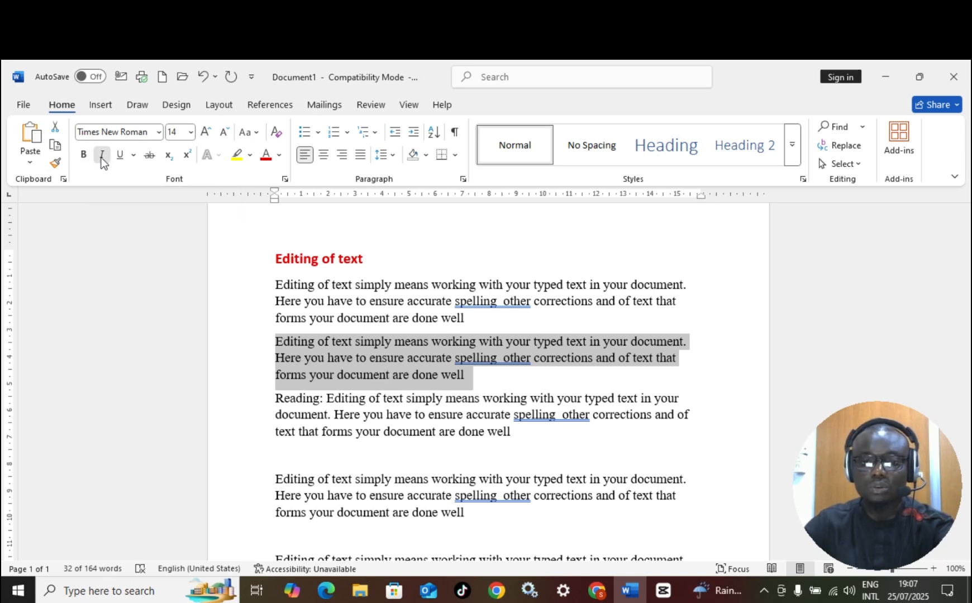
pyautogui.click(363, 359)
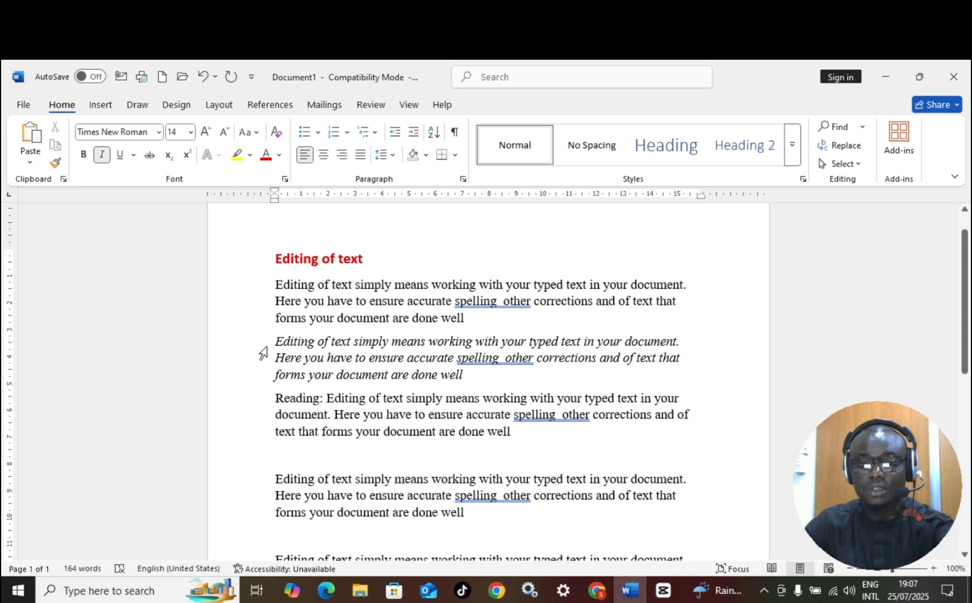
# - Italicize the paragraph starting with "Reading:" and remove the italics from it again
pyautogui.moveTo(276, 398); pyautogui.dragTo(522, 436)
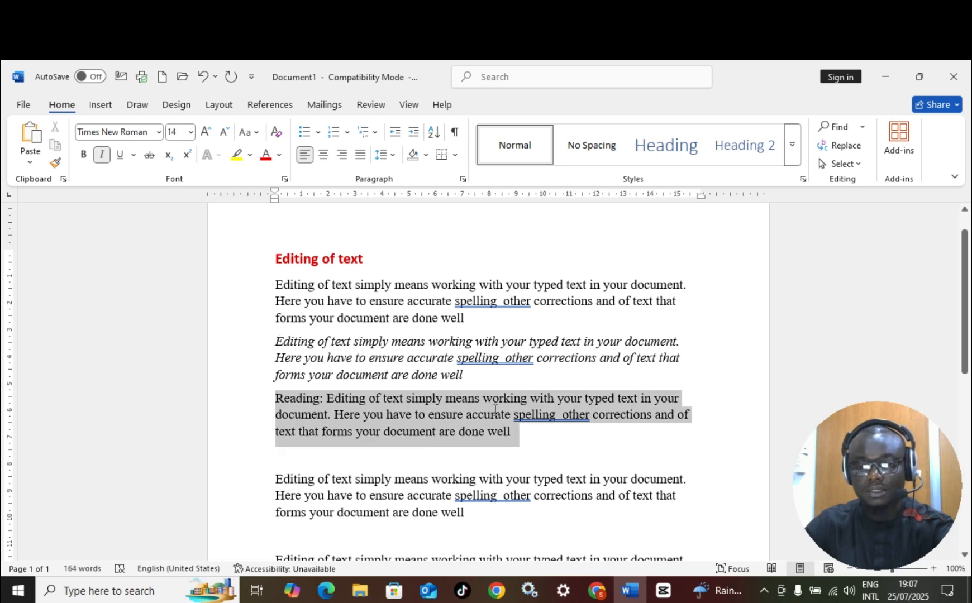
pyautogui.click(103, 155)
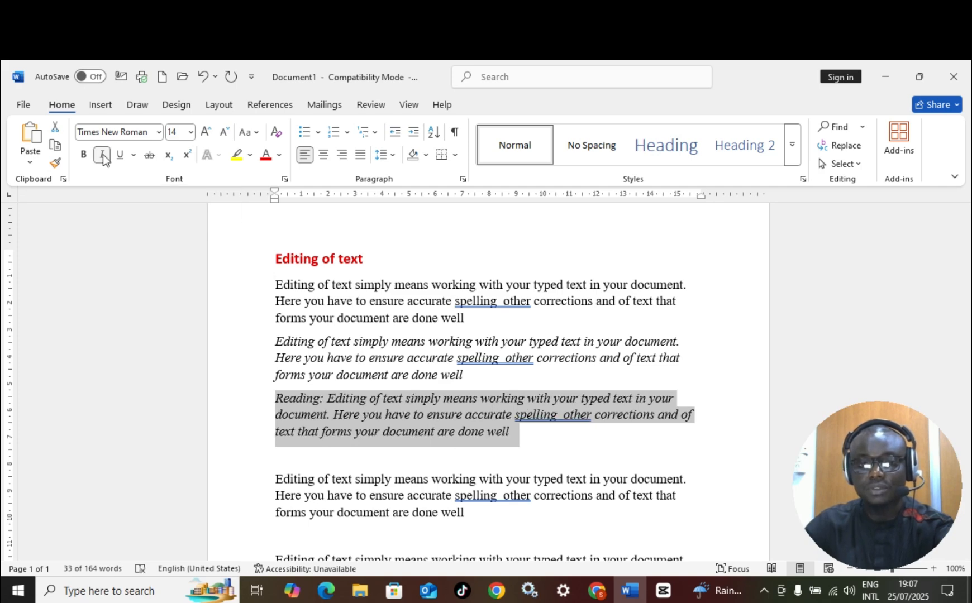
pyautogui.click(102, 155)
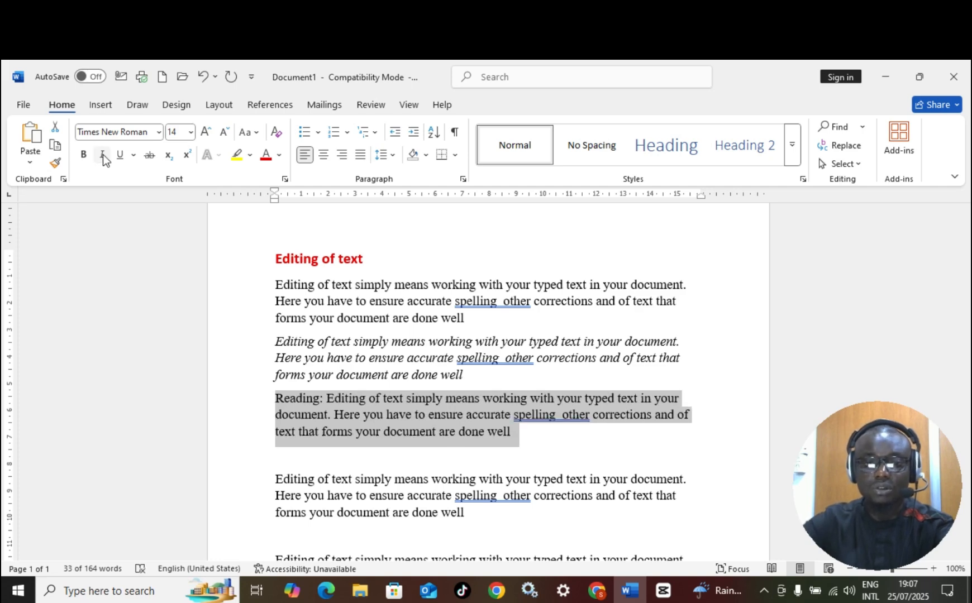
pyautogui.click(357, 432)
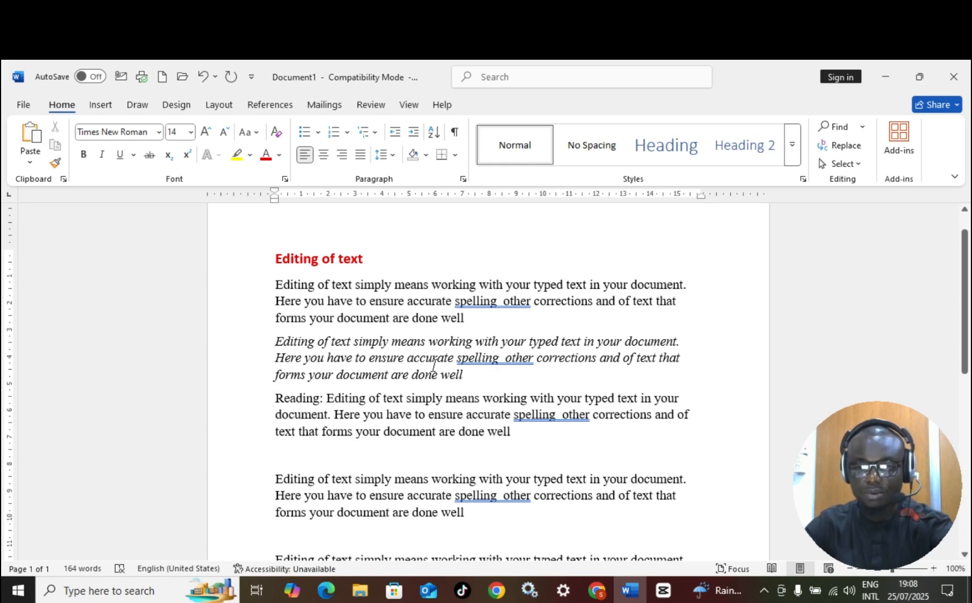
# - Undo all italic changes made to the "Reading:" paragraph and to the second paragraph below the title
pyautogui.click(276, 341)
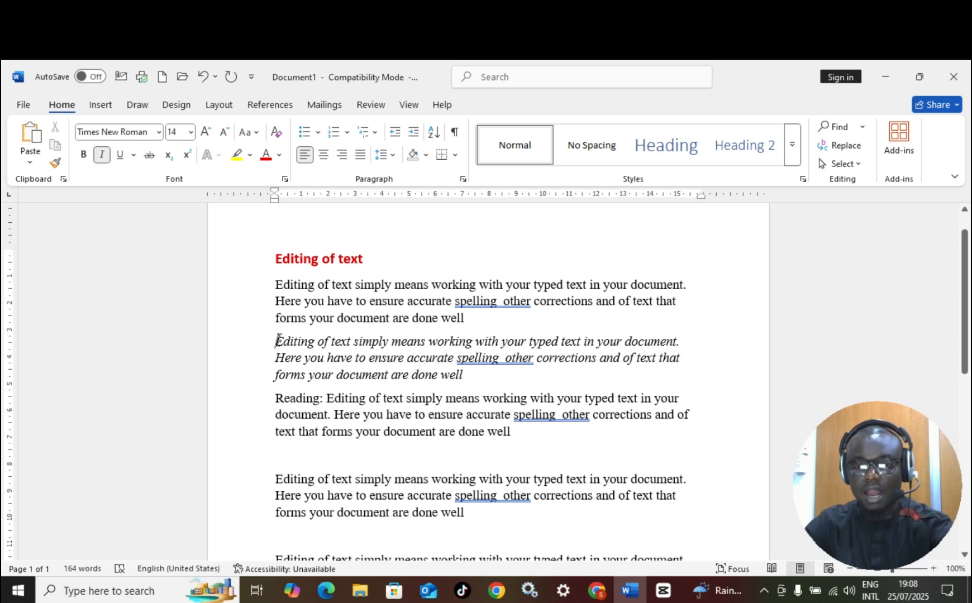
pyautogui.click(202, 77)
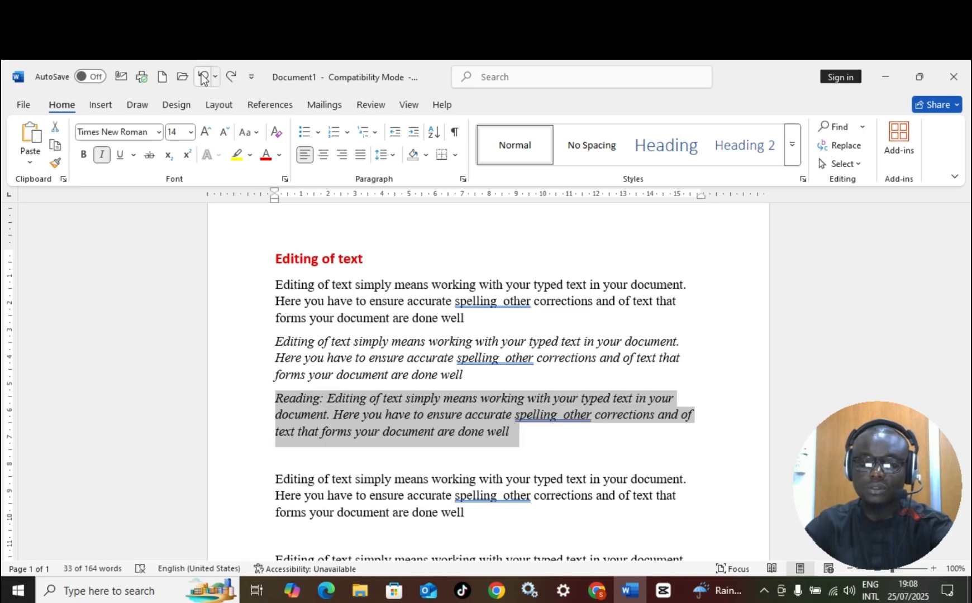
pyautogui.click(202, 77)
pyautogui.click(203, 77)
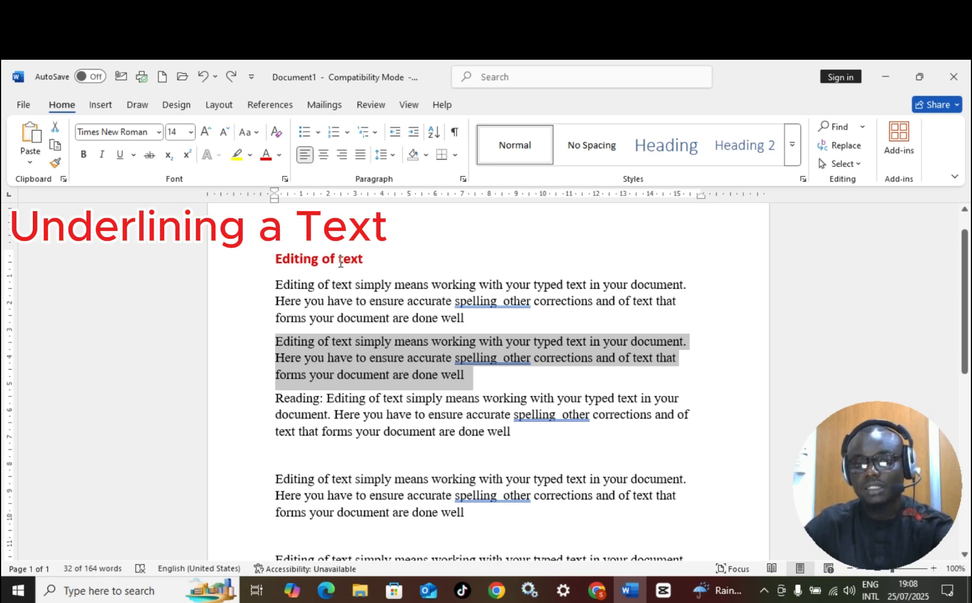
# - Underline the "Editing of text" title
pyautogui.click(276, 258)
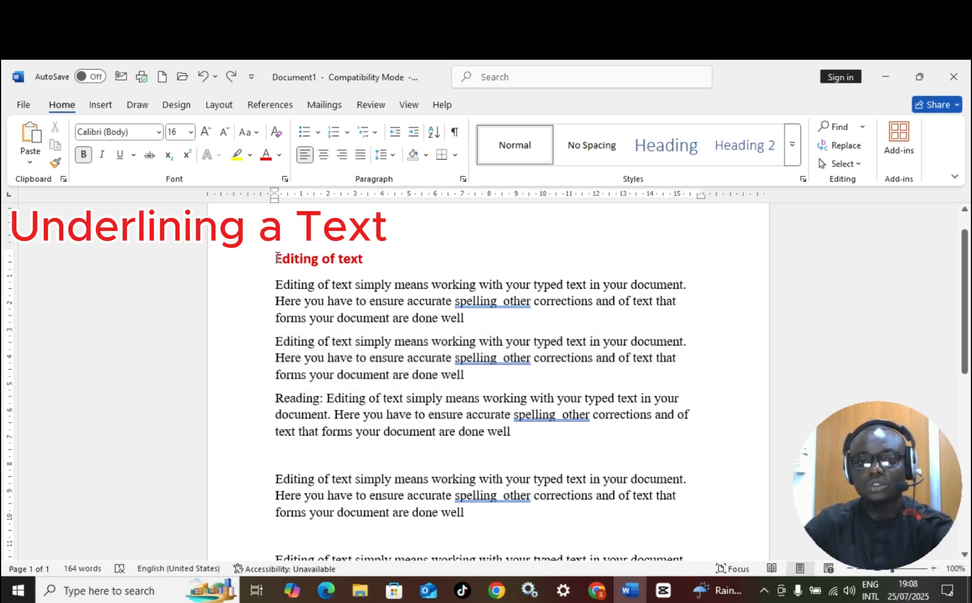
pyautogui.moveTo(275, 258); pyautogui.dragTo(386, 260)
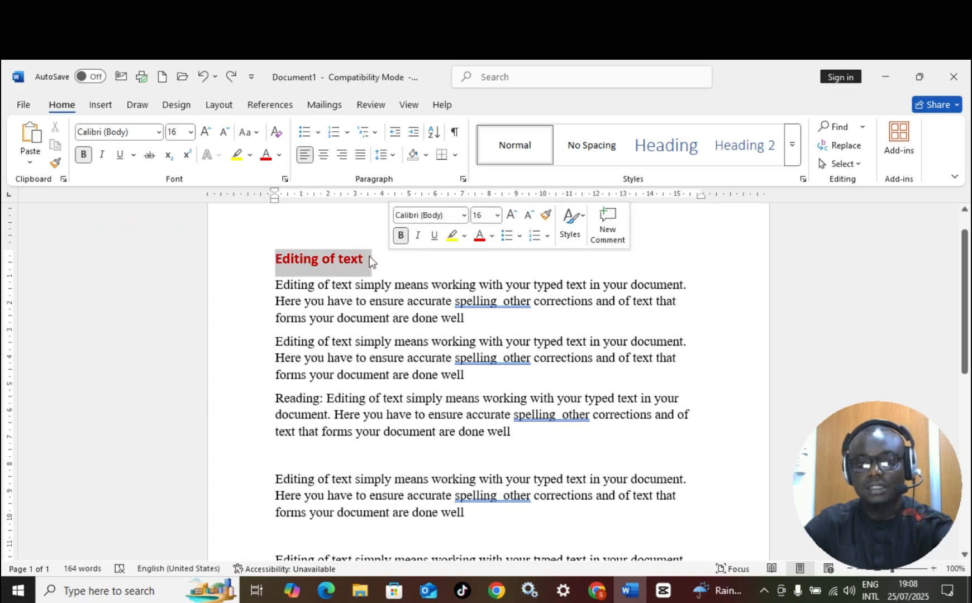
pyautogui.click(119, 155)
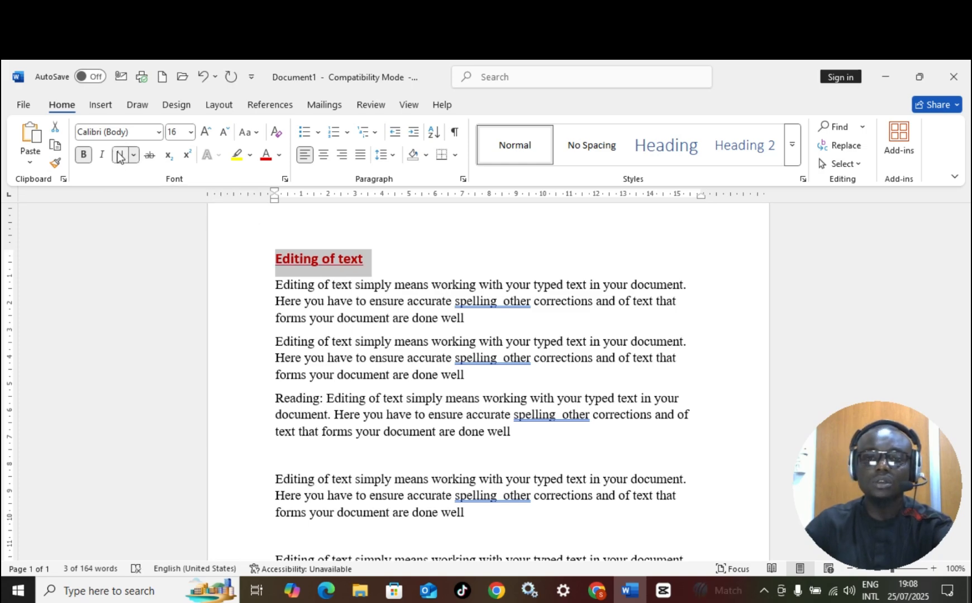
pyautogui.click(357, 253)
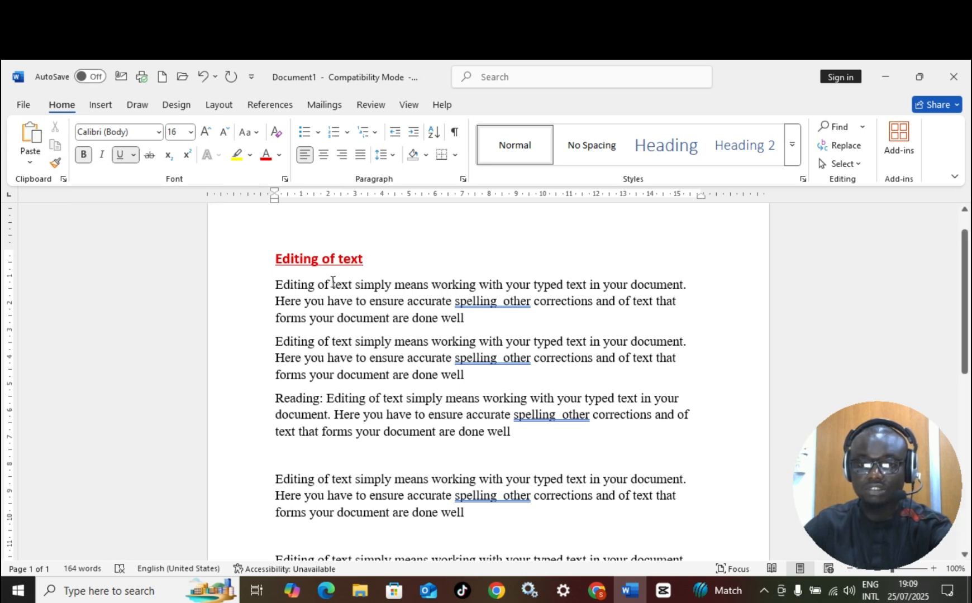
pyautogui.click(296, 284)
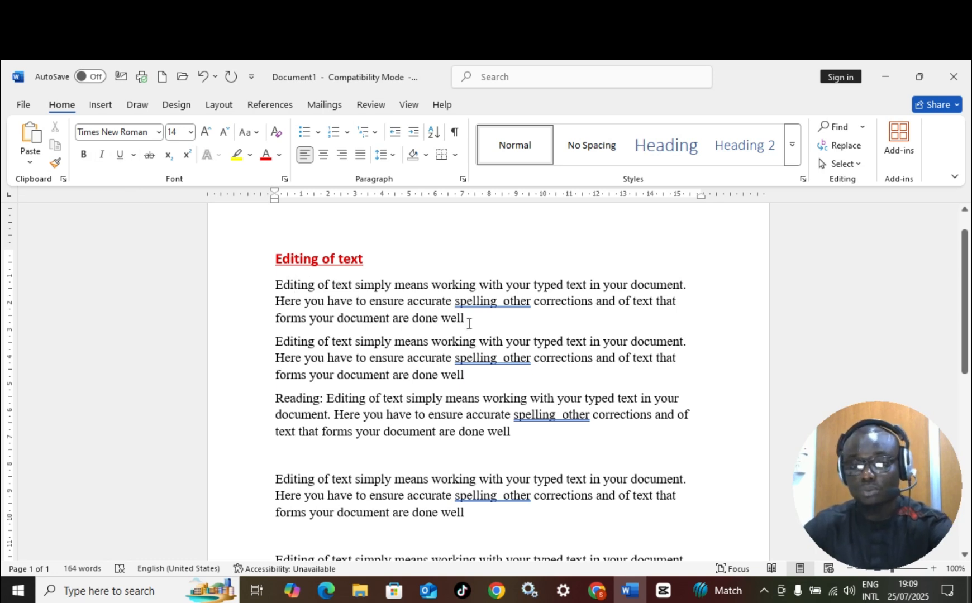
pyautogui.click(284, 261)
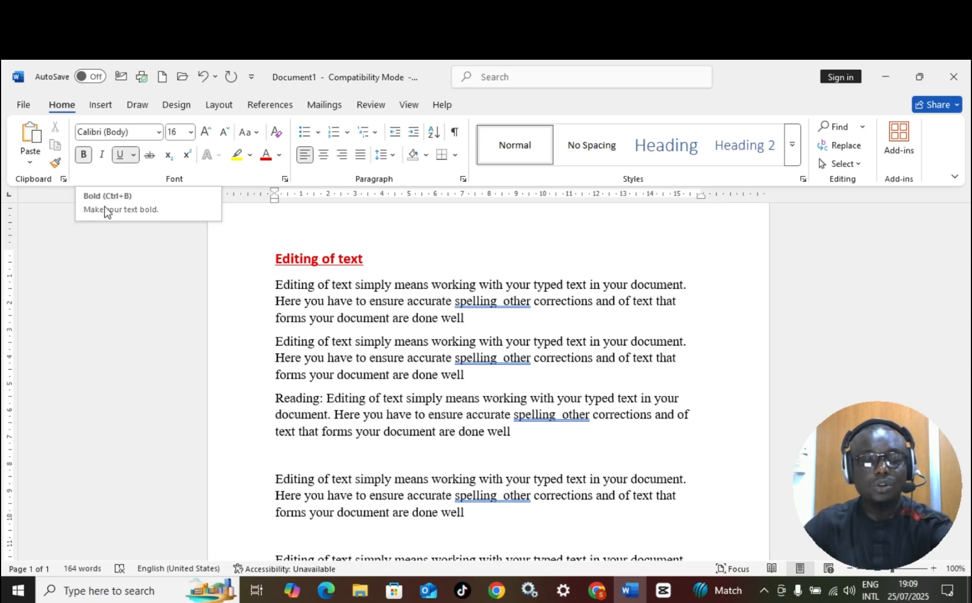
pyautogui.click(281, 313)
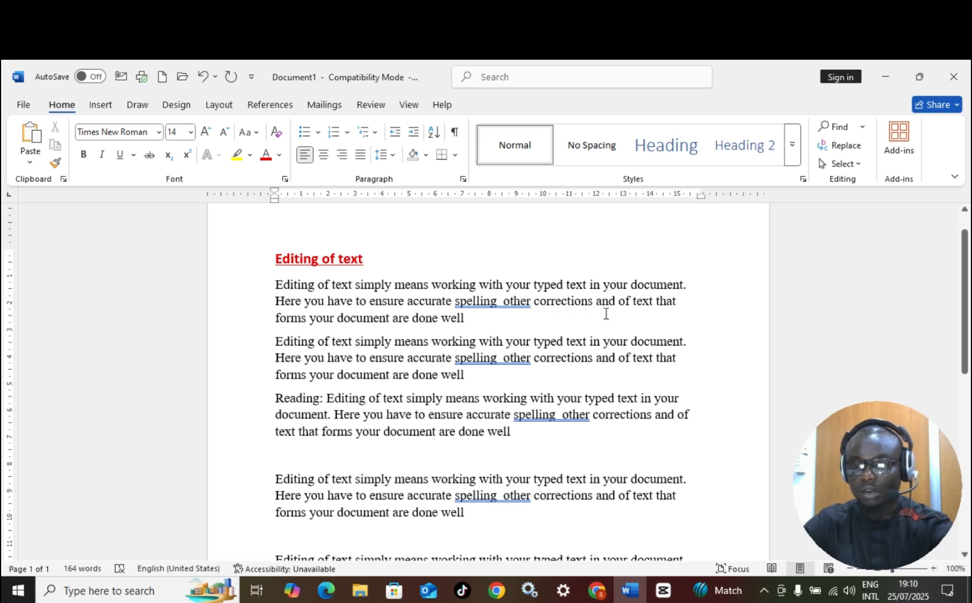
pyautogui.click(278, 322)
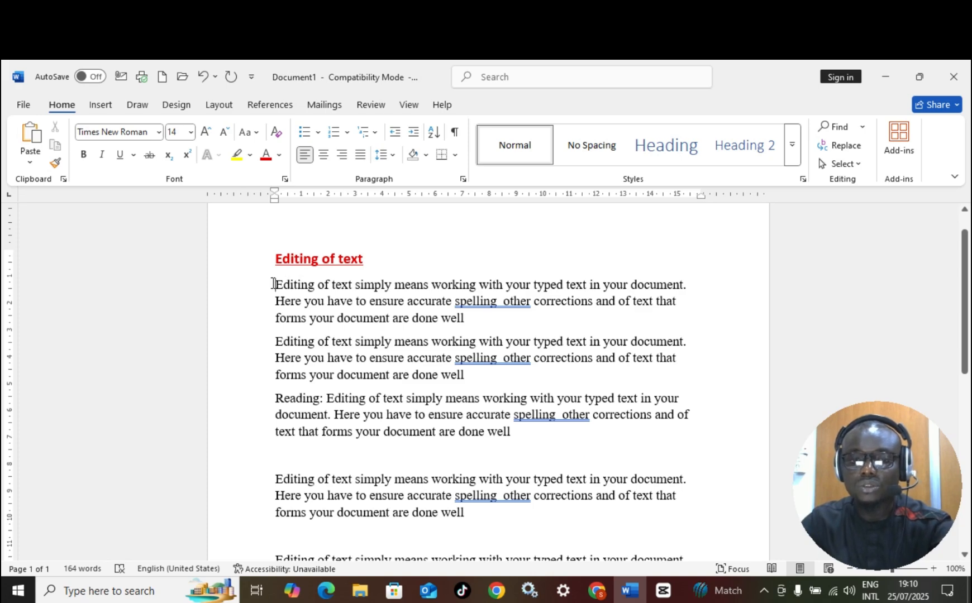
# - Try centered and right alignment on the first paragraph below the title, and finish with justified alignment
pyautogui.moveTo(272, 284); pyautogui.dragTo(483, 316)
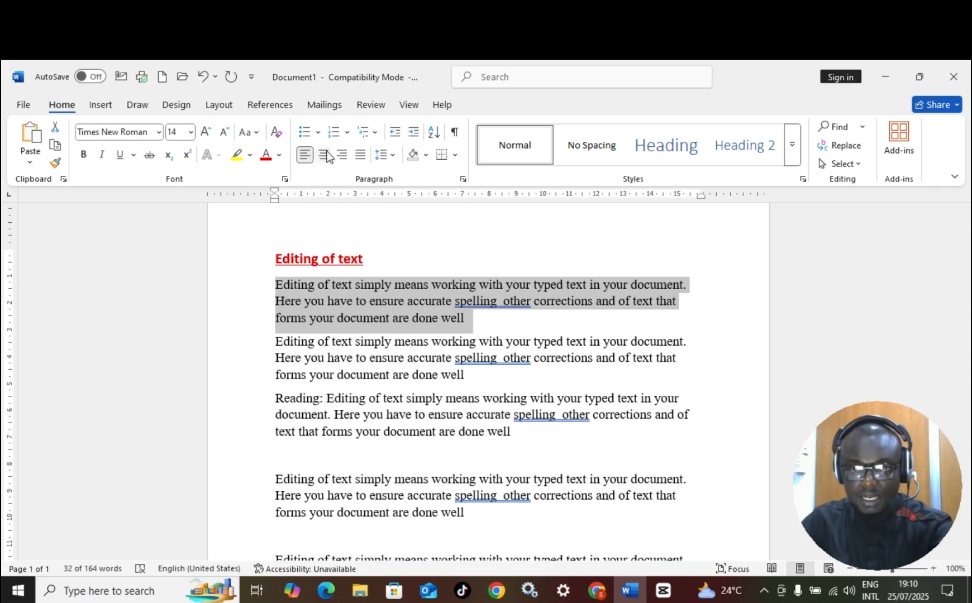
pyautogui.click(327, 154)
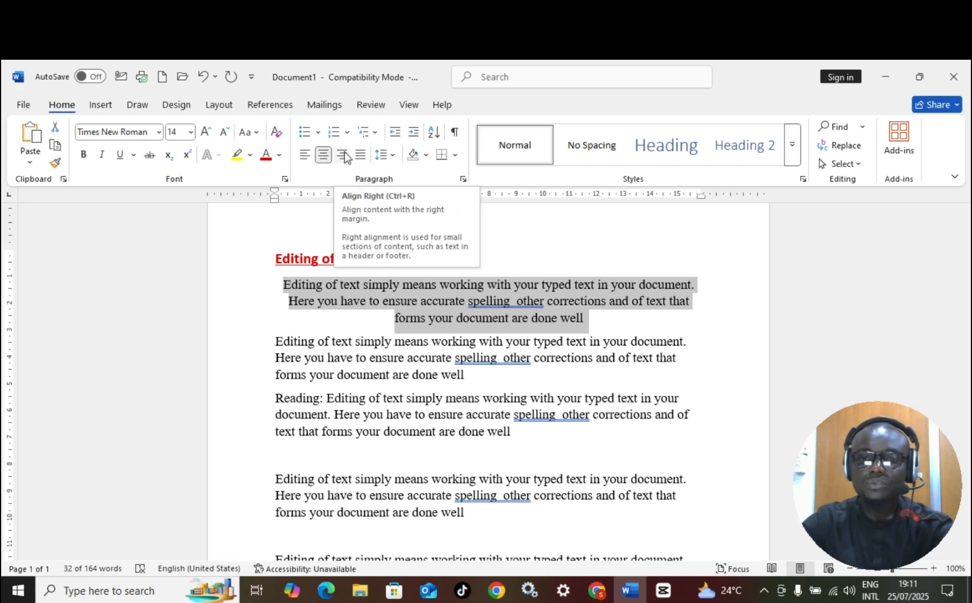
pyautogui.click(344, 153)
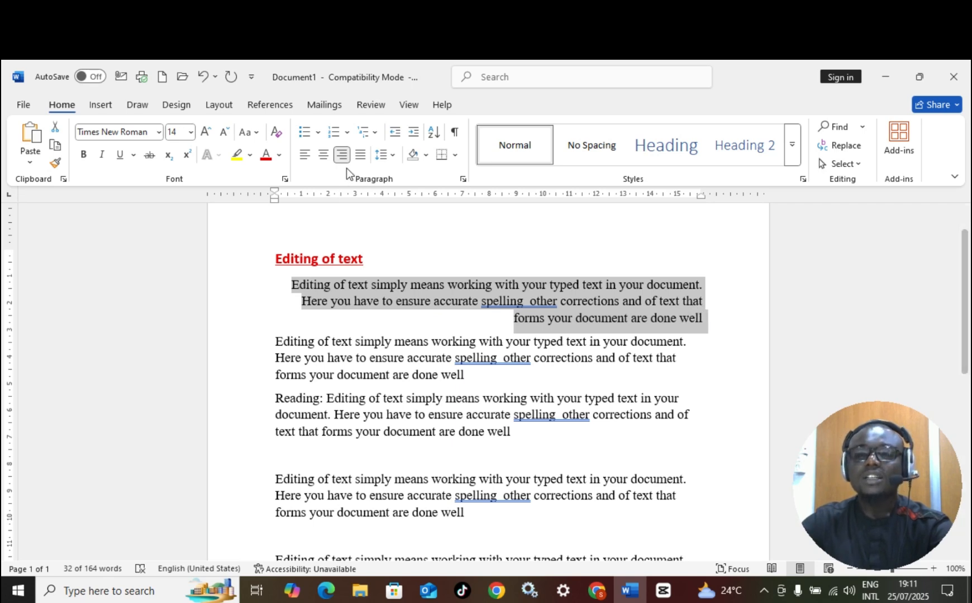
pyautogui.click(360, 156)
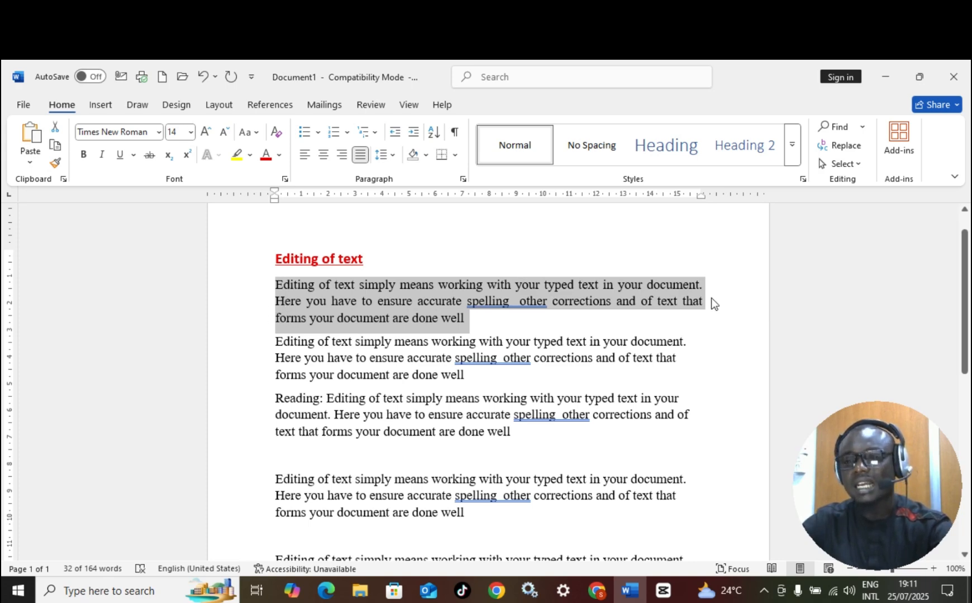
pyautogui.click(584, 325)
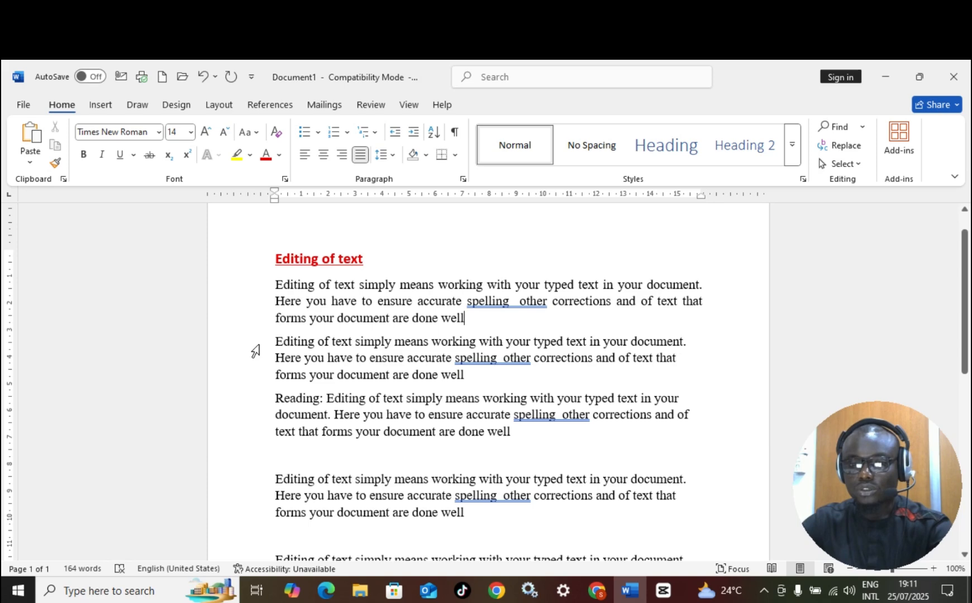
# - Justify the second paragraph below the title together with the paragraph starting with "Reading:"
pyautogui.moveTo(275, 341); pyautogui.dragTo(532, 438)
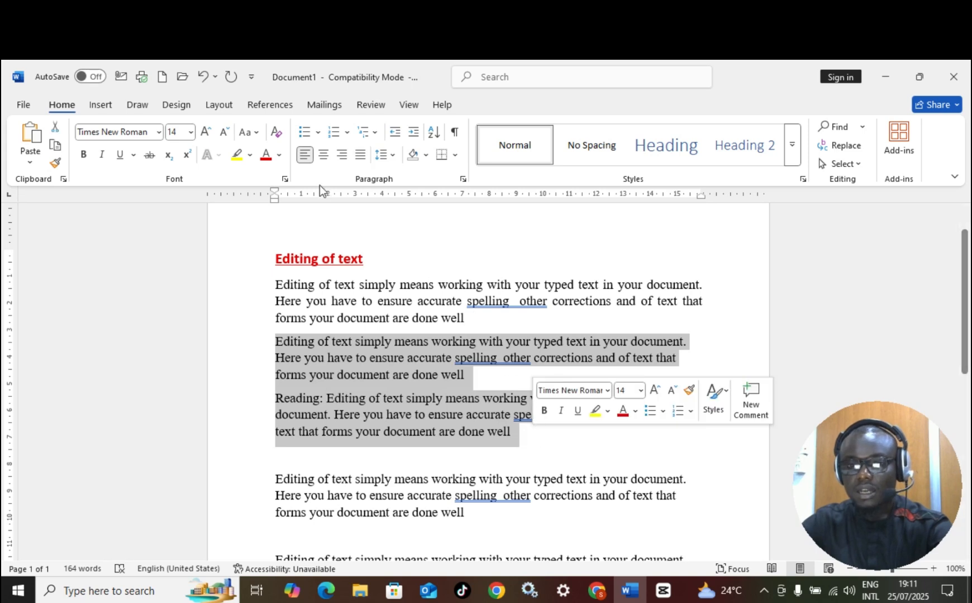
pyautogui.click(361, 154)
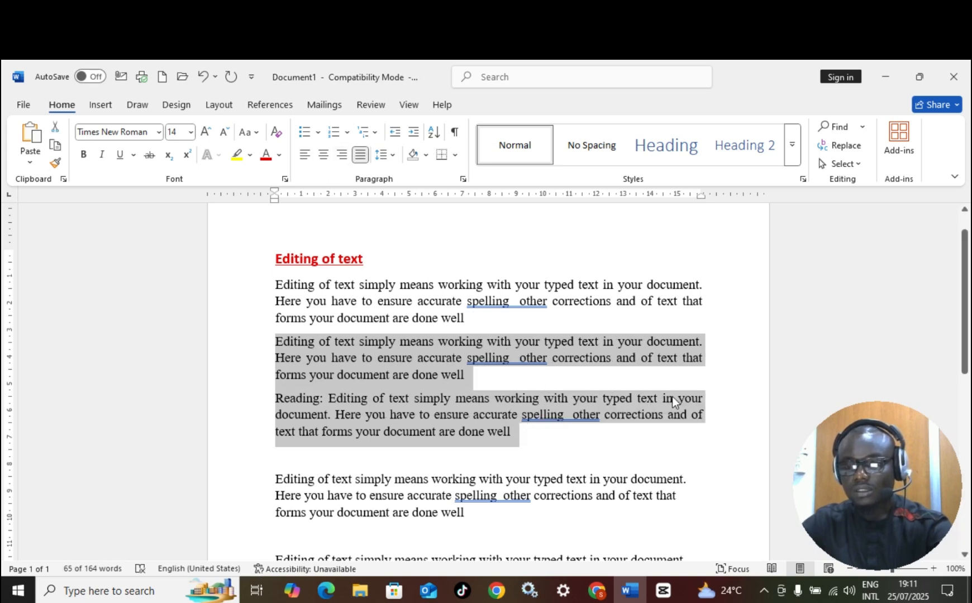
pyautogui.click(275, 341)
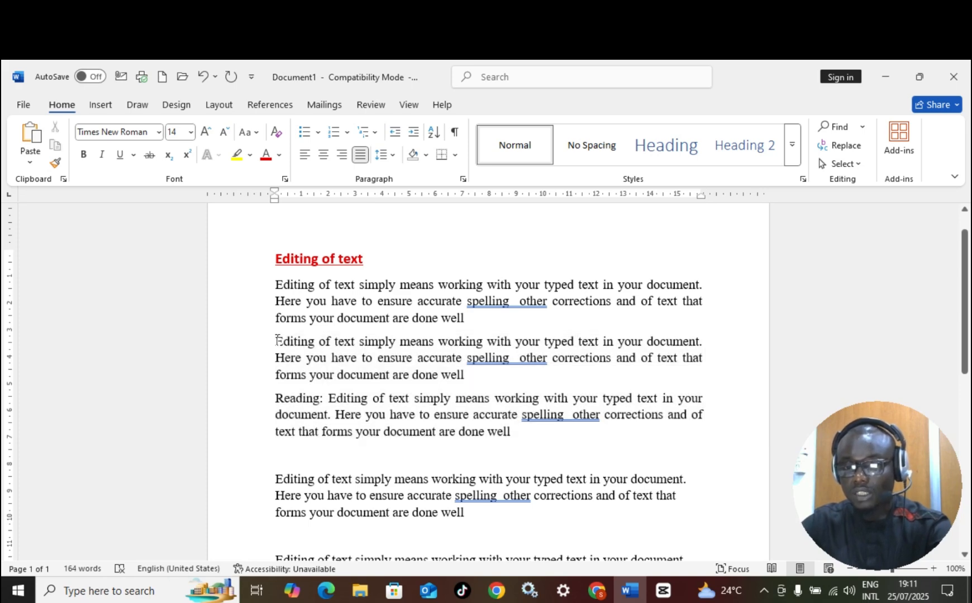
pyautogui.click(713, 344)
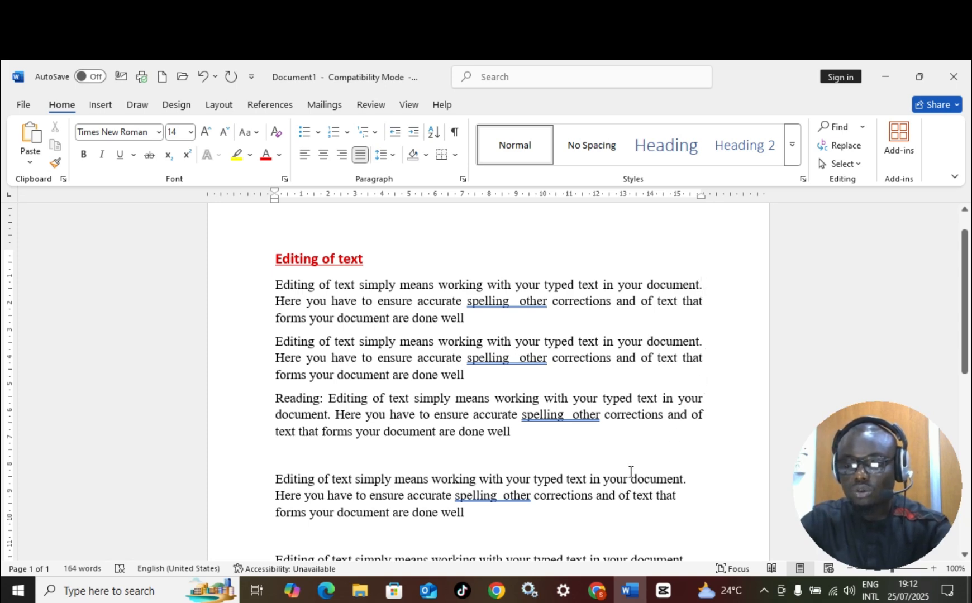
# - Justify the paragraph that follows the blank line after the "Reading:" paragraph
pyautogui.scroll(-3, 670, 385)
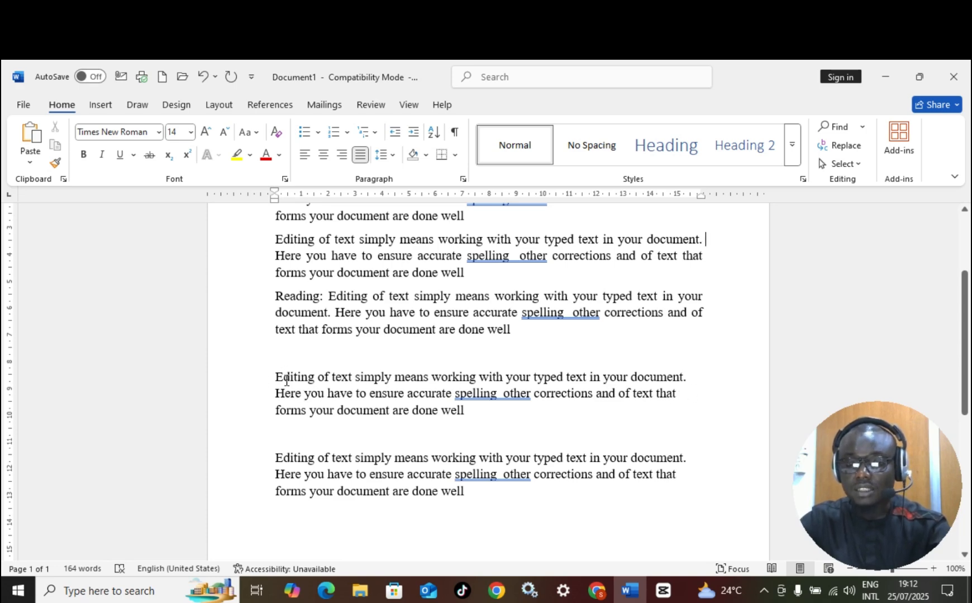
pyautogui.scroll(3, 659, 349)
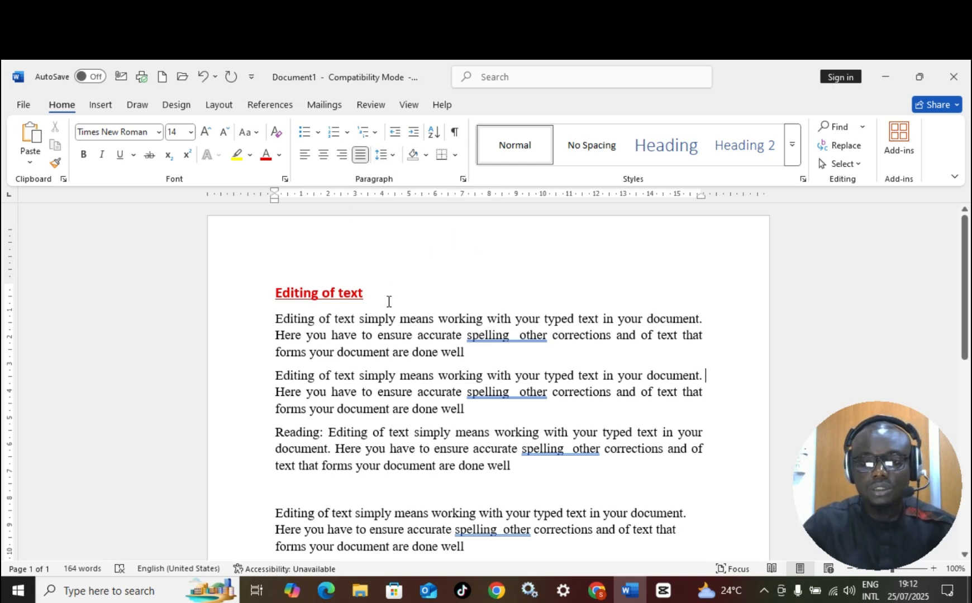
pyautogui.scroll(-5, 389, 302)
pyautogui.moveTo(275, 343); pyautogui.dragTo(489, 390)
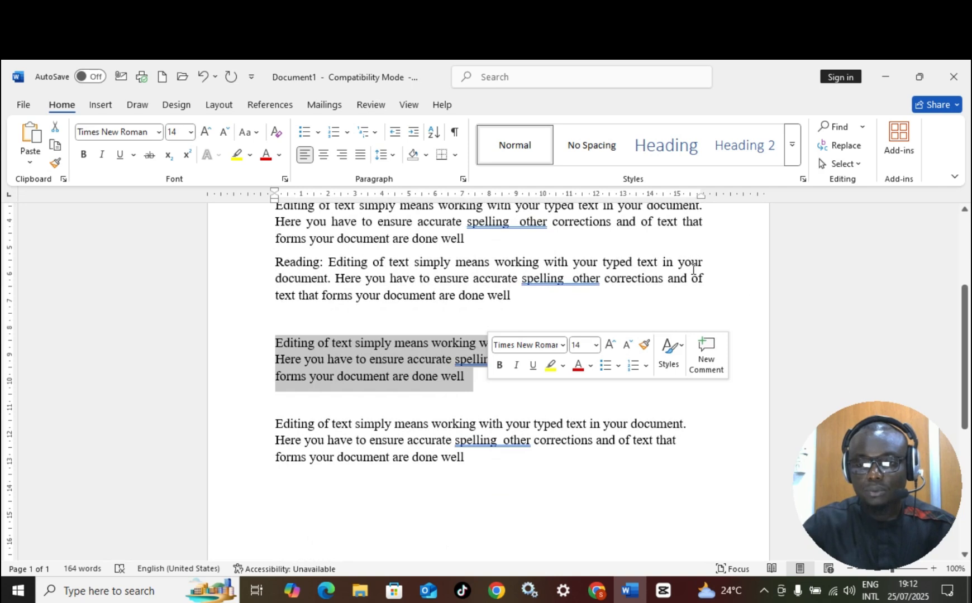
pyautogui.click(321, 328)
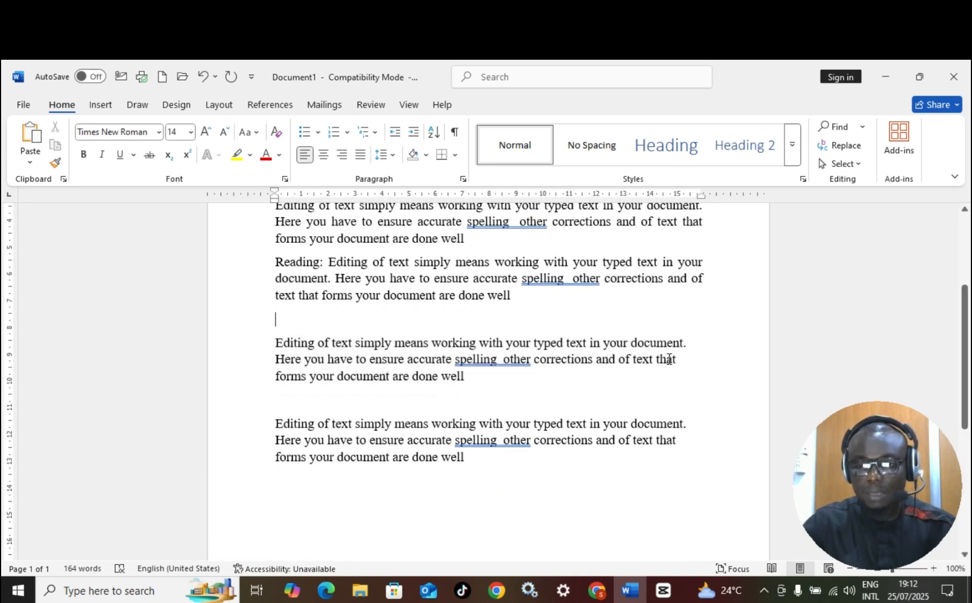
pyautogui.moveTo(271, 342); pyautogui.dragTo(500, 386)
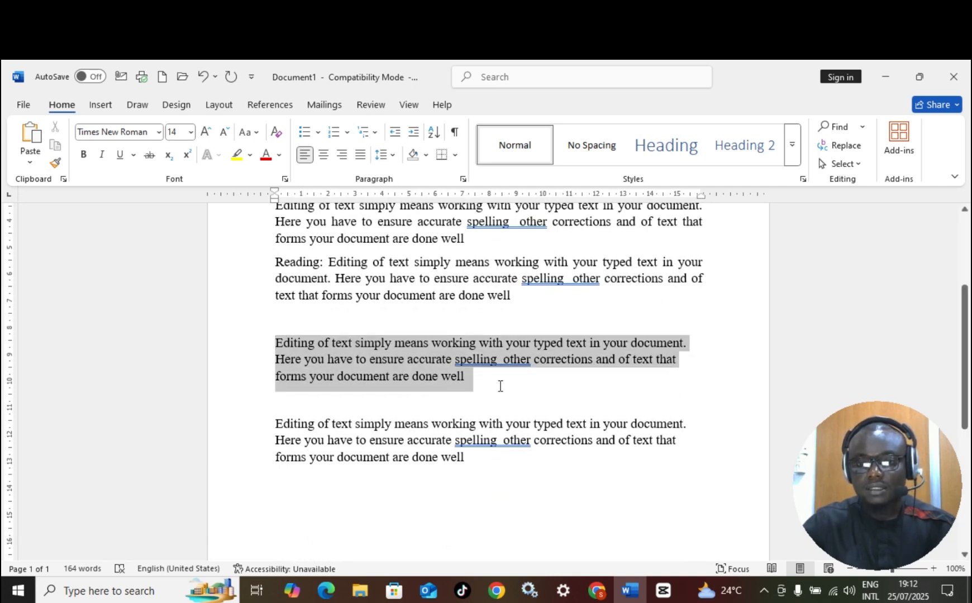
pyautogui.click(360, 155)
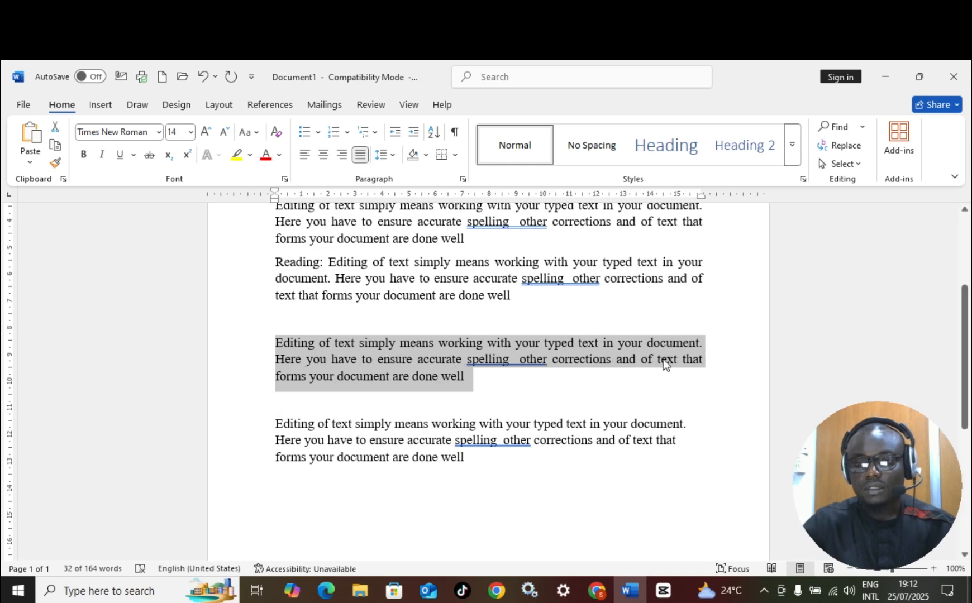
# - Remove the blank line between the "Reading:" paragraph and the paragraph after it
pyautogui.scroll(5, 709, 357)
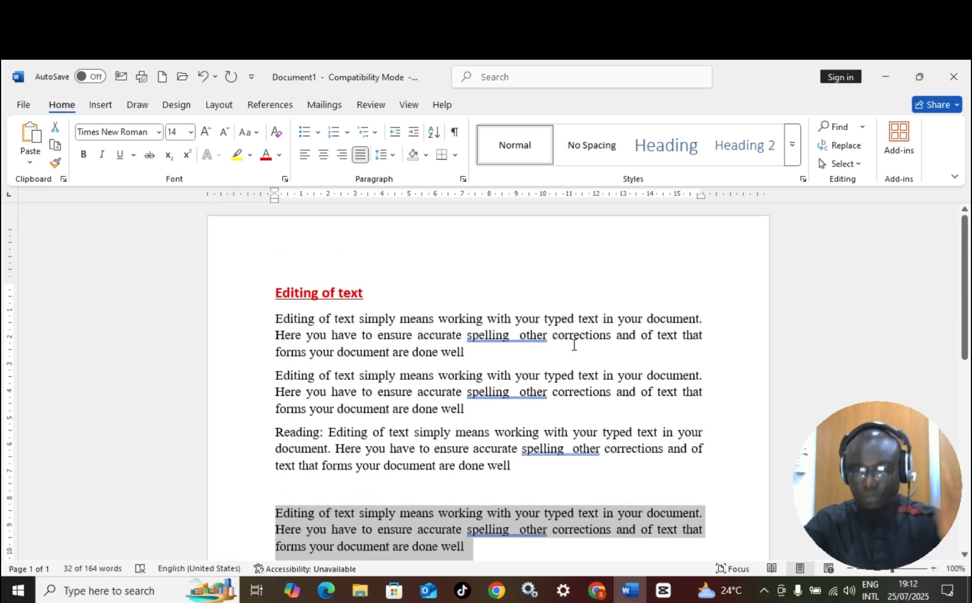
pyautogui.scroll(-7, 574, 345)
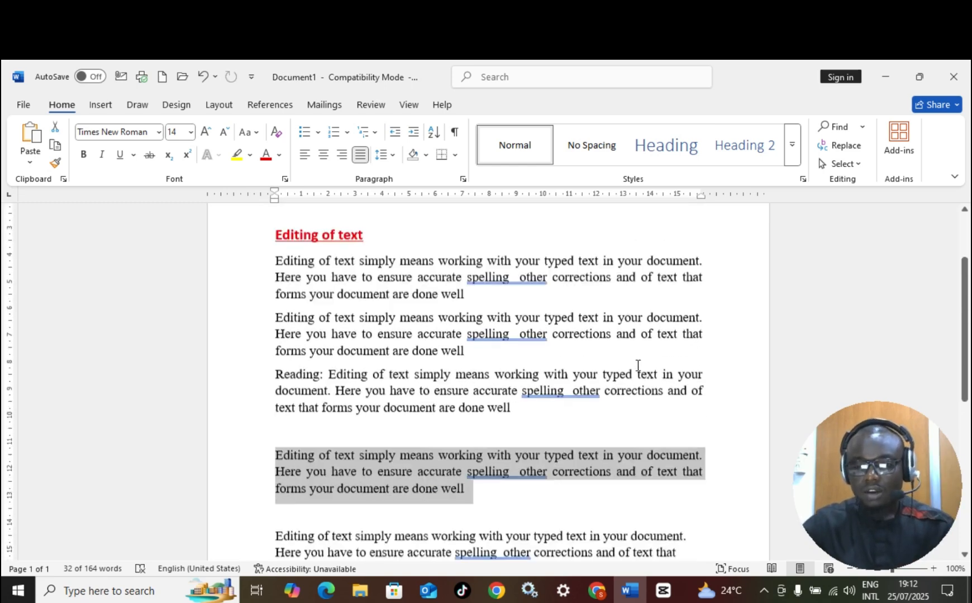
pyautogui.scroll(-2, 362, 363)
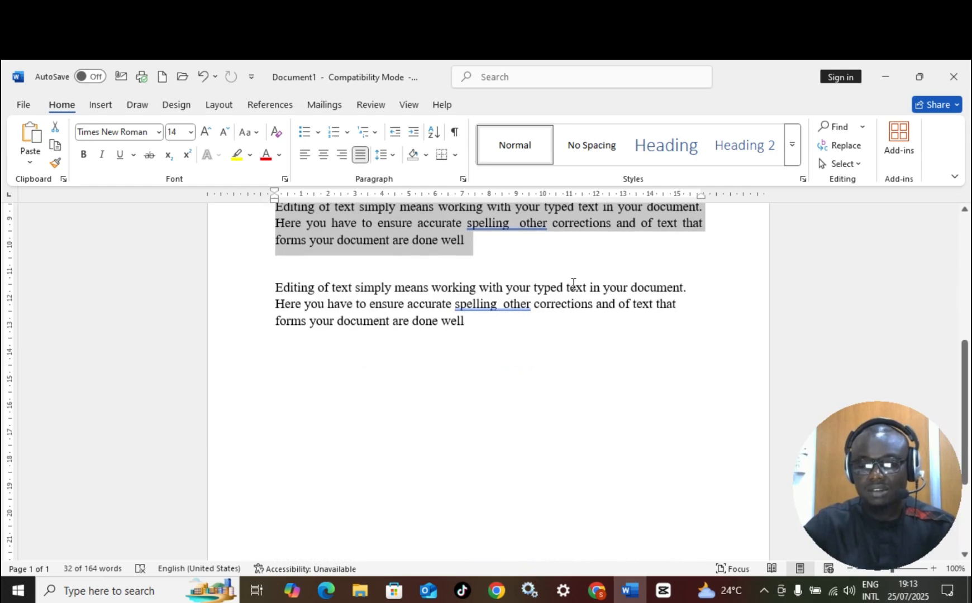
pyautogui.scroll(9, 484, 332)
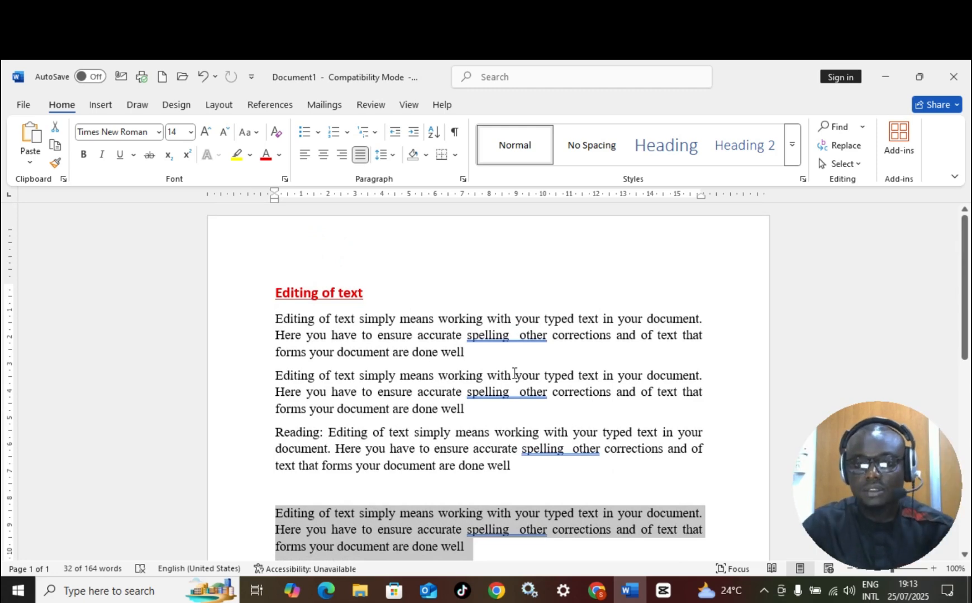
pyautogui.click(282, 497)
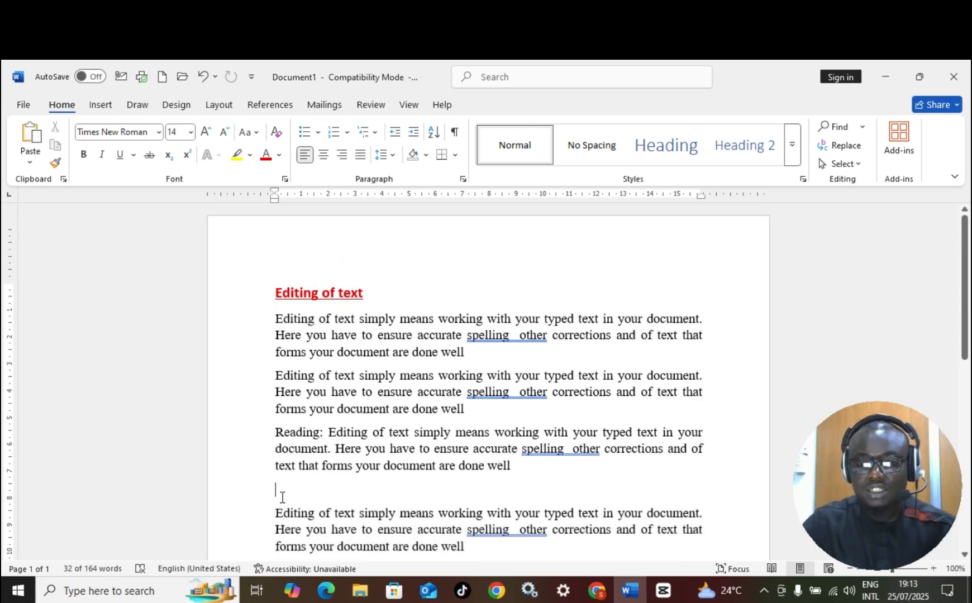
pyautogui.press('BackSpace')
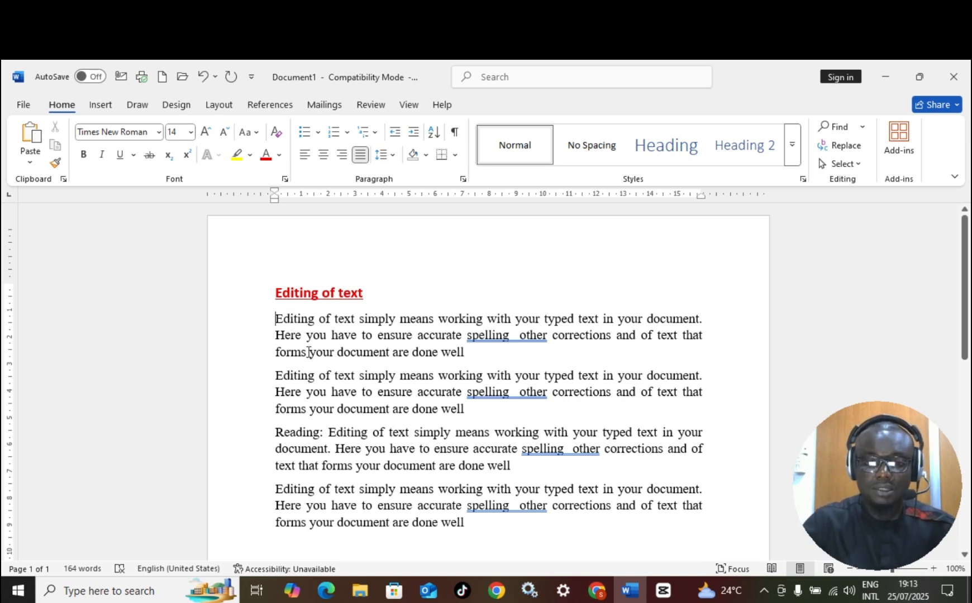
# - Insert three paragraph breaks before "Here you have to ensure" in the first paragraph and remove them again
pyautogui.click(274, 335)
pyautogui.press('Return')
pyautogui.press('Return')
pyautogui.press('Return')
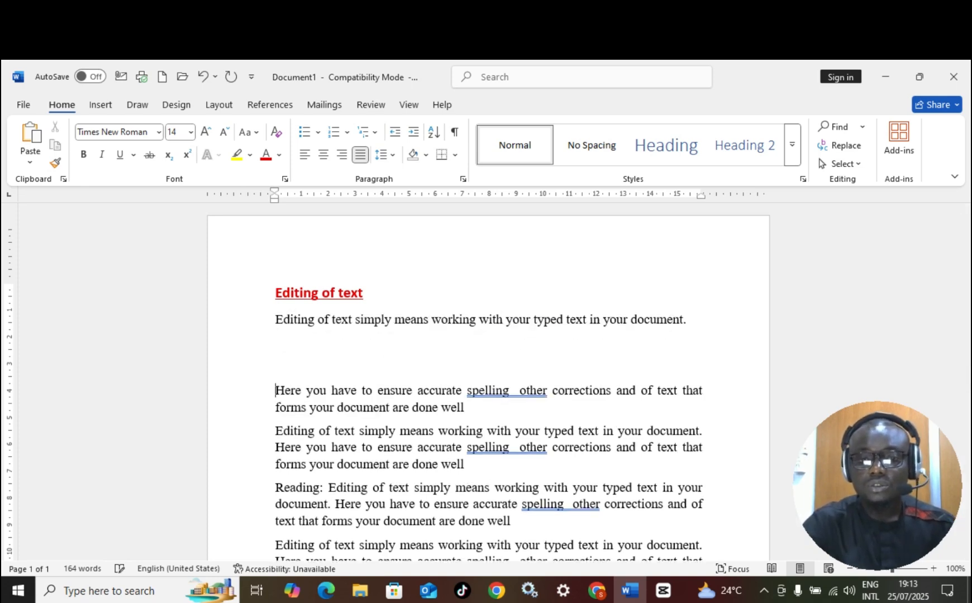
pyautogui.press('BackSpace')
pyautogui.press('BackSpace')
pyautogui.press('BackSpace')
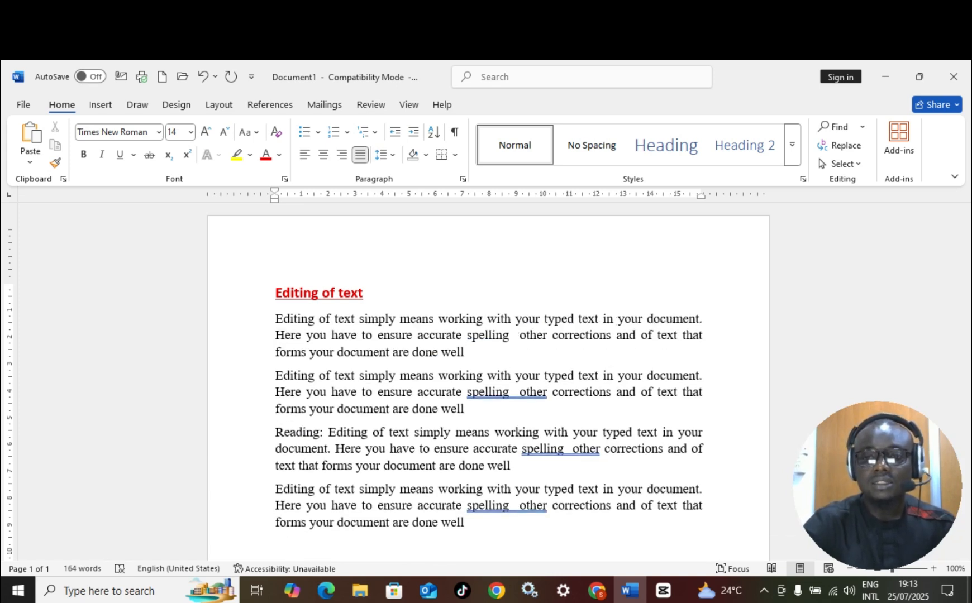
# - Set the line spacing of the first paragraph below the title to 2.5
pyautogui.moveTo(276, 318); pyautogui.dragTo(493, 360)
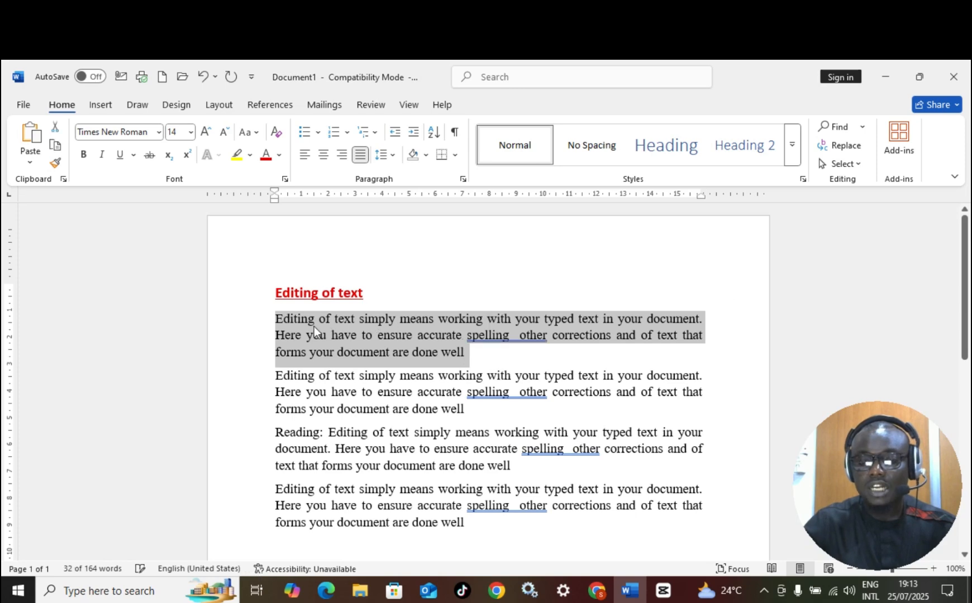
pyautogui.click(394, 154)
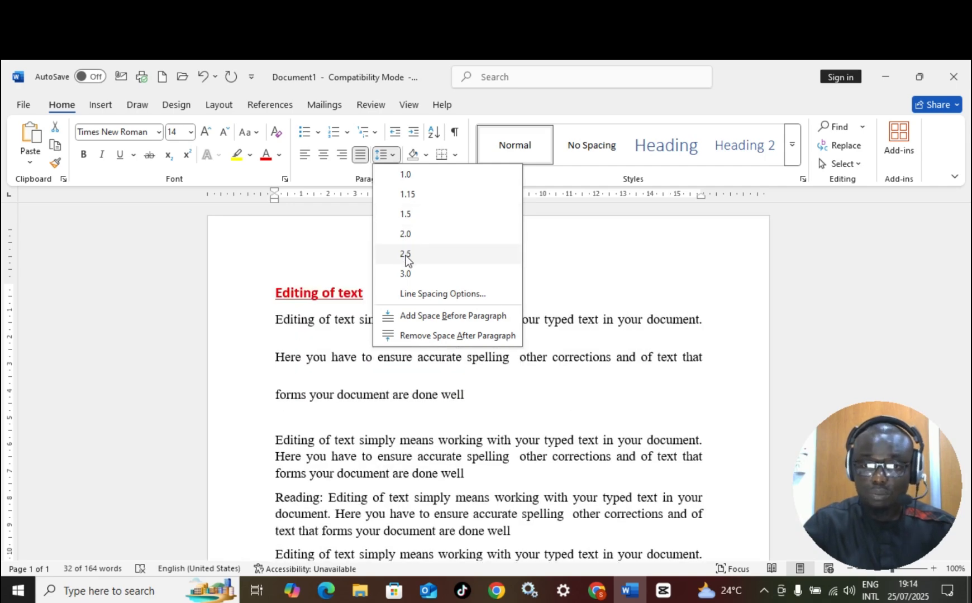
pyautogui.click(406, 255)
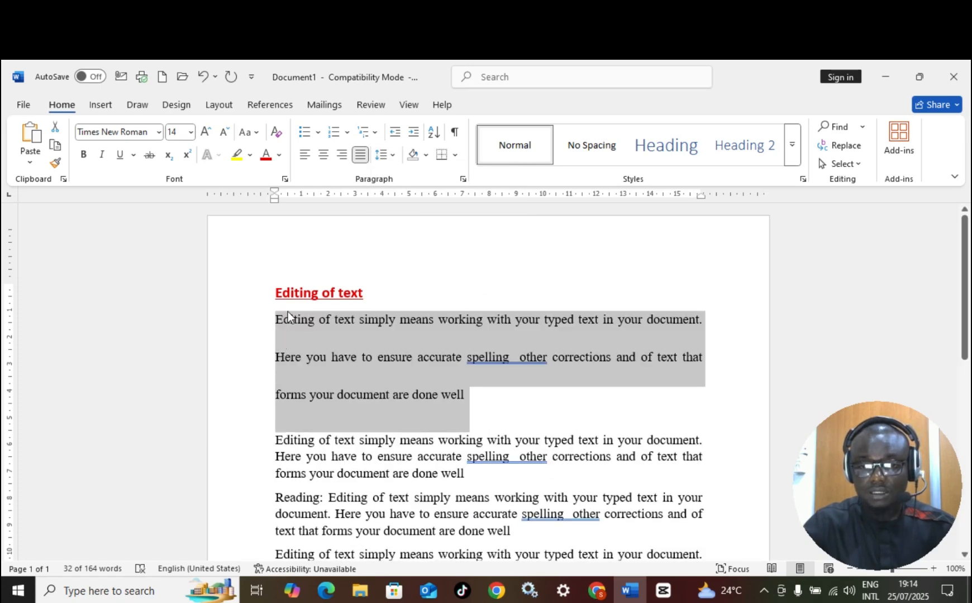
pyautogui.click(288, 319)
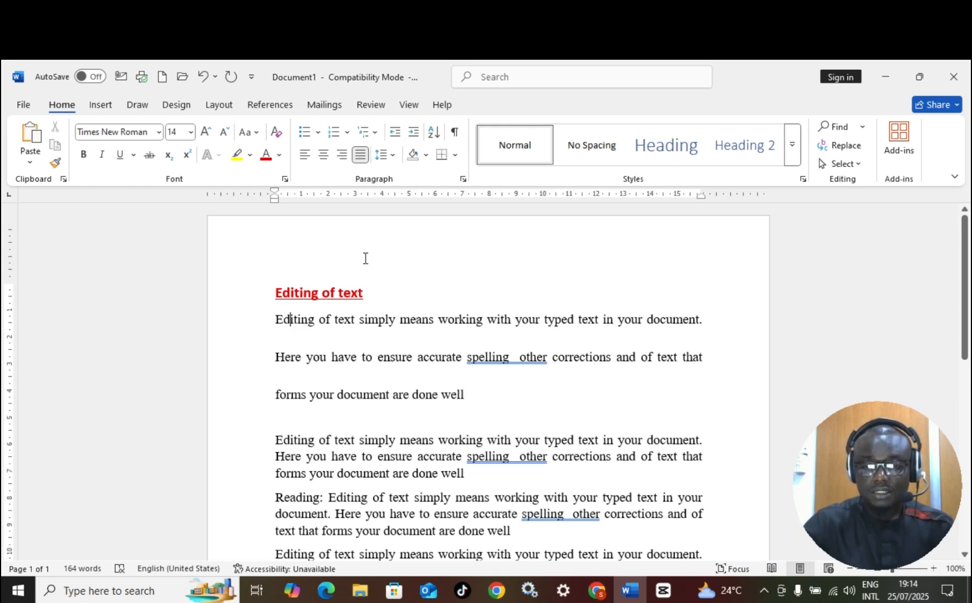
# - Set the line spacing of the first paragraph below the title to 1.5
pyautogui.scroll(-1, 380, 306)
pyautogui.scroll(-1, 379, 306)
pyautogui.scroll(3, 382, 315)
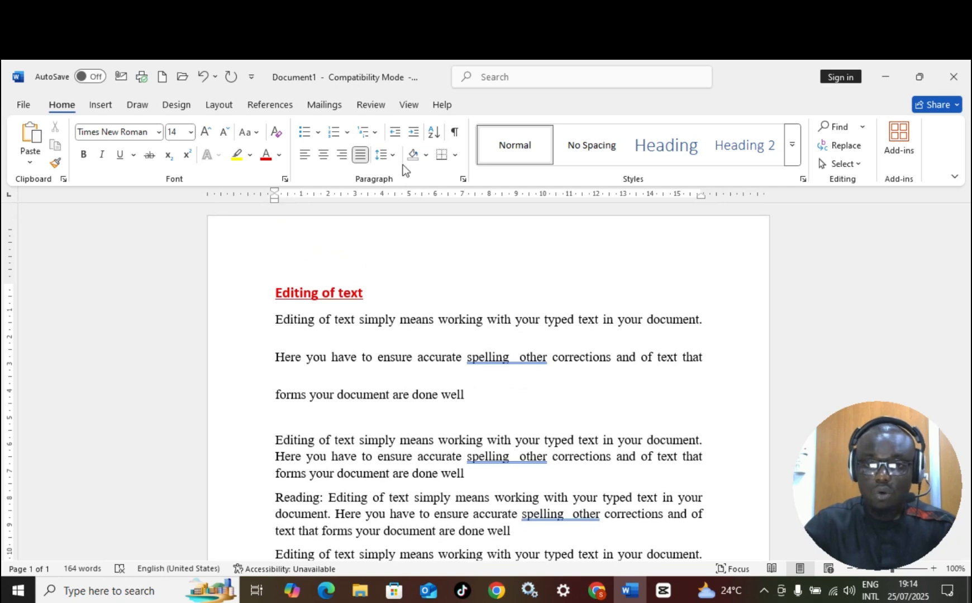
pyautogui.moveTo(276, 319); pyautogui.dragTo(516, 391)
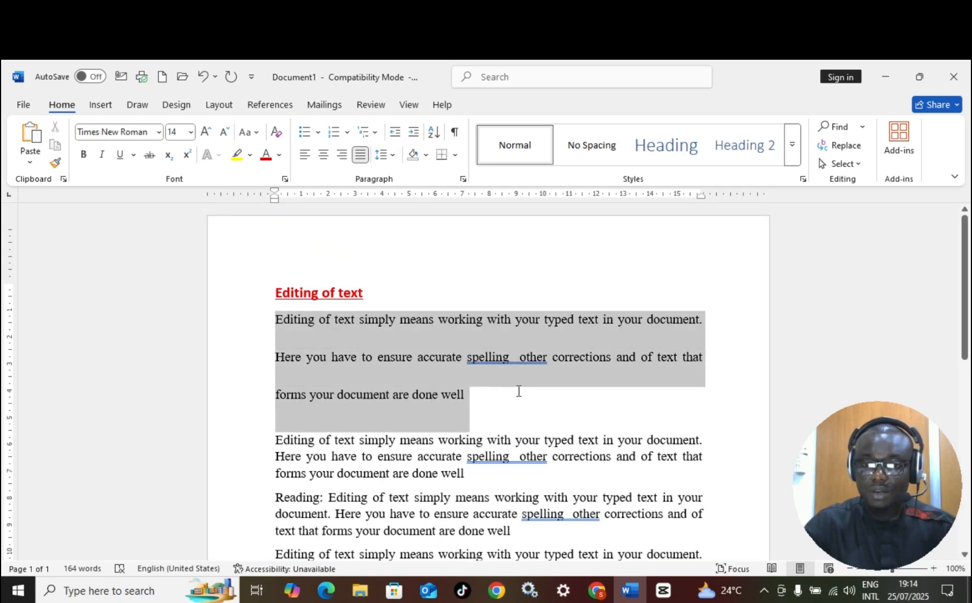
pyautogui.click(389, 157)
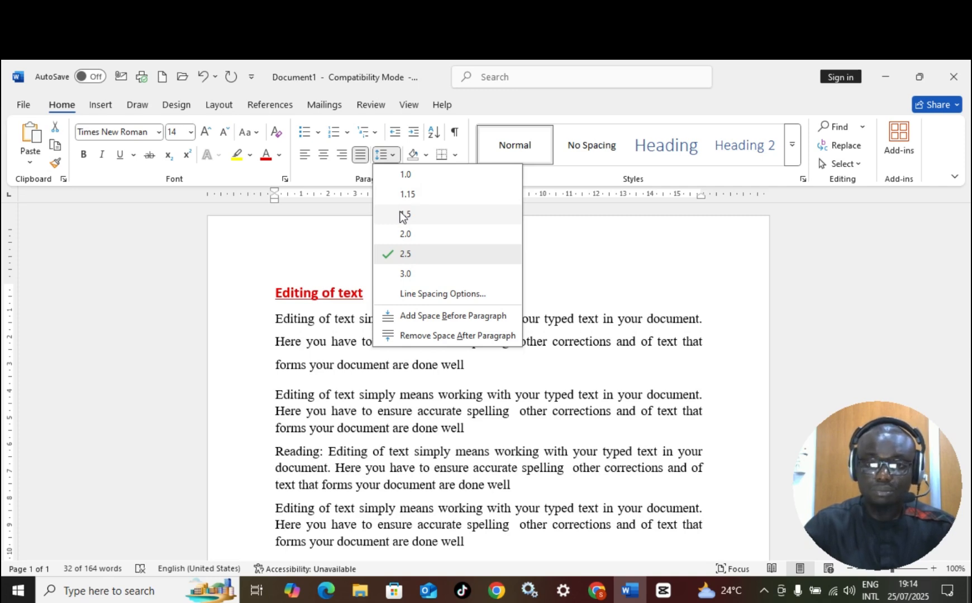
pyautogui.click(408, 215)
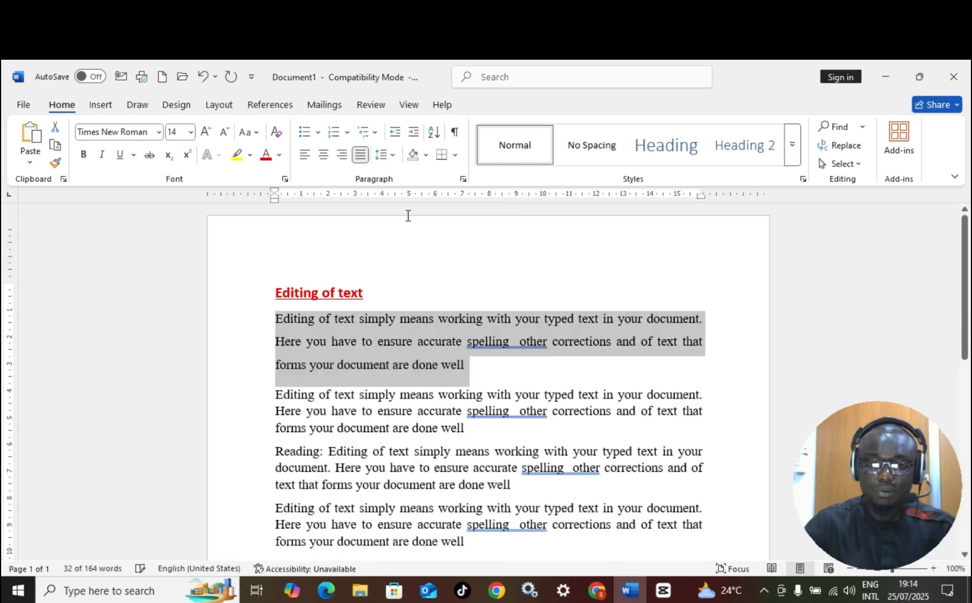
# - Set the line spacing of the first paragraph below the title to 1.15
pyautogui.click(393, 154)
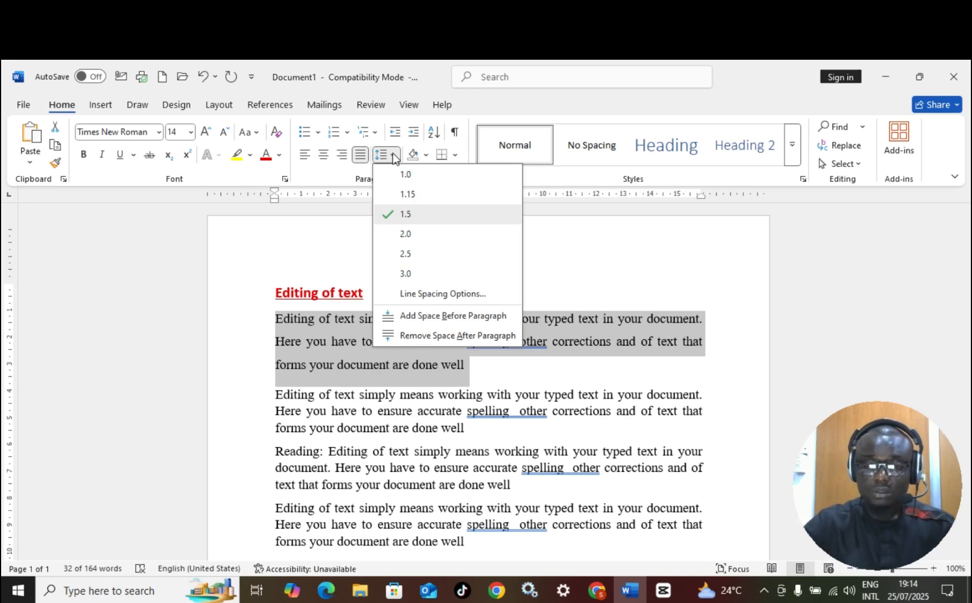
pyautogui.click(401, 190)
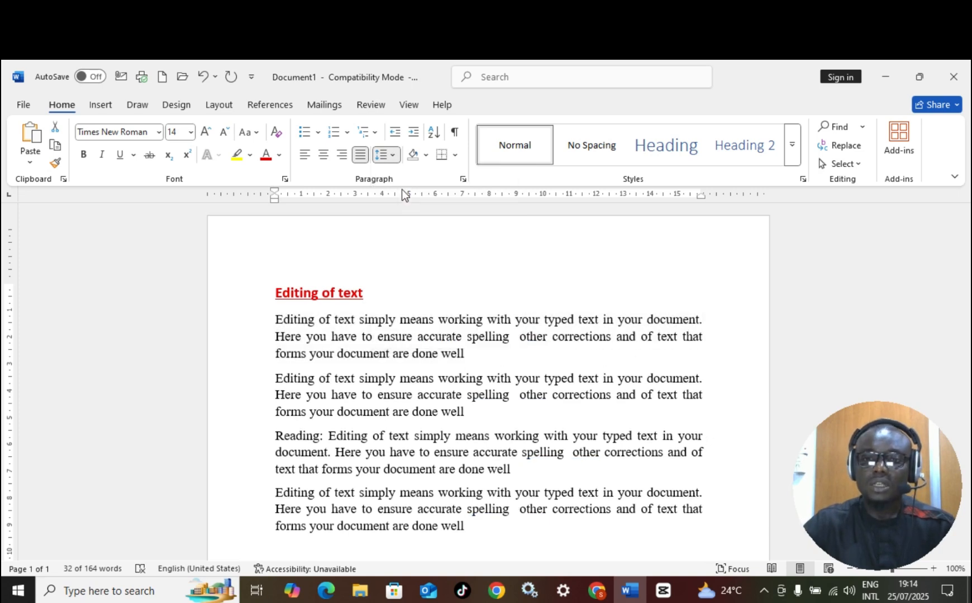
pyautogui.click(435, 388)
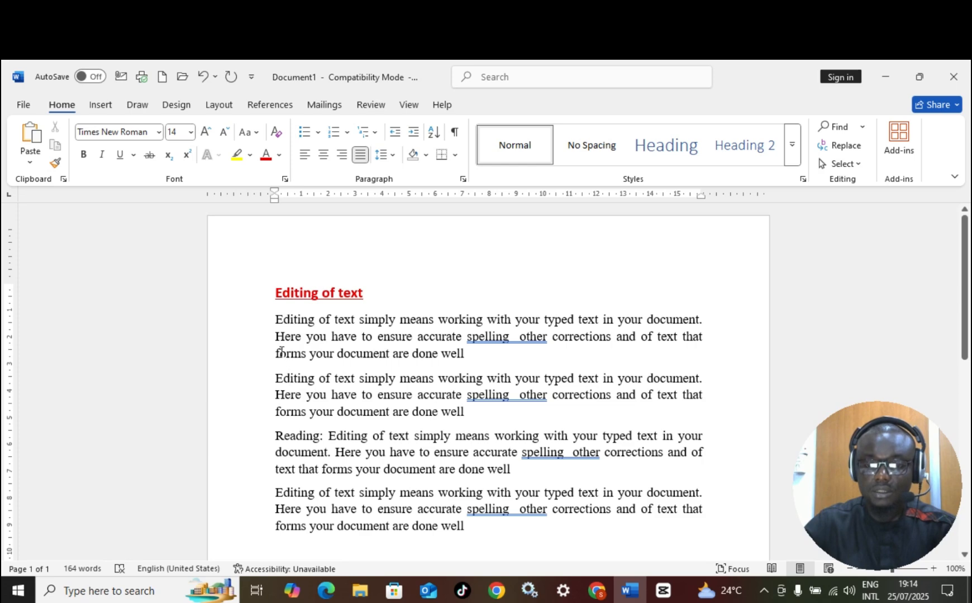
# - Set the line spacing of the four justified paragraphs below the title to 2.0 and undo the change
pyautogui.scroll(-2, 431, 469)
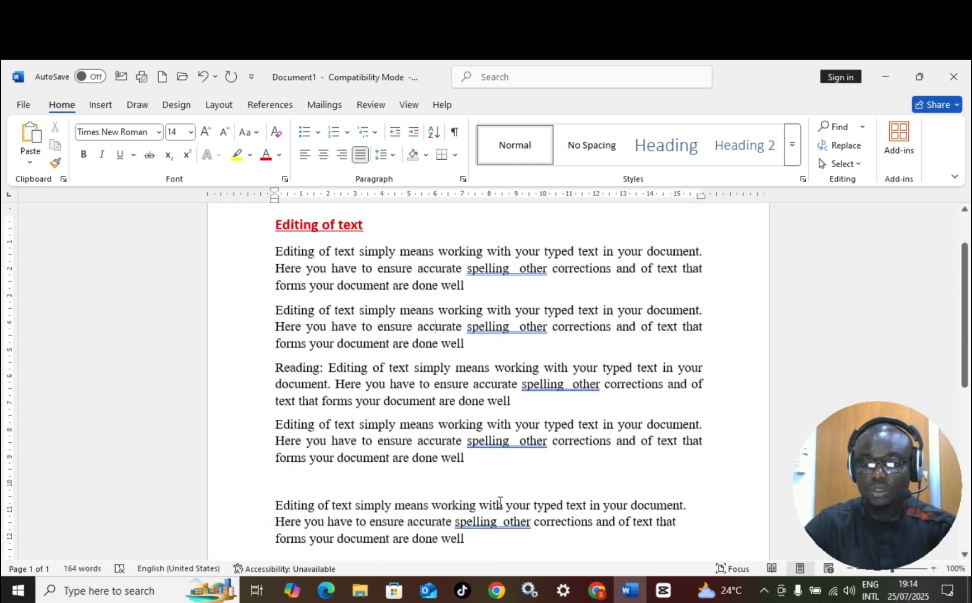
pyautogui.moveTo(282, 256); pyautogui.dragTo(493, 455)
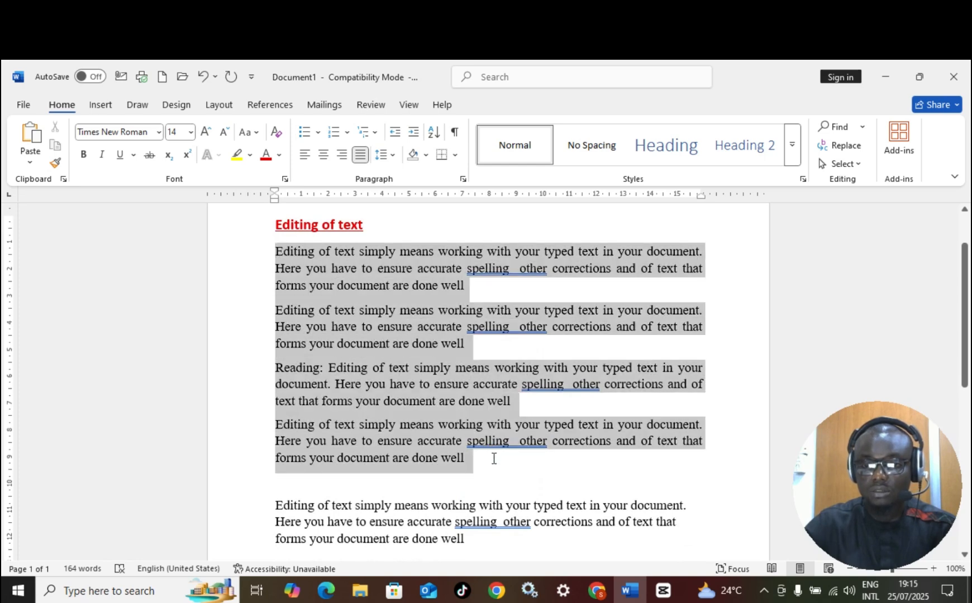
pyautogui.click(393, 156)
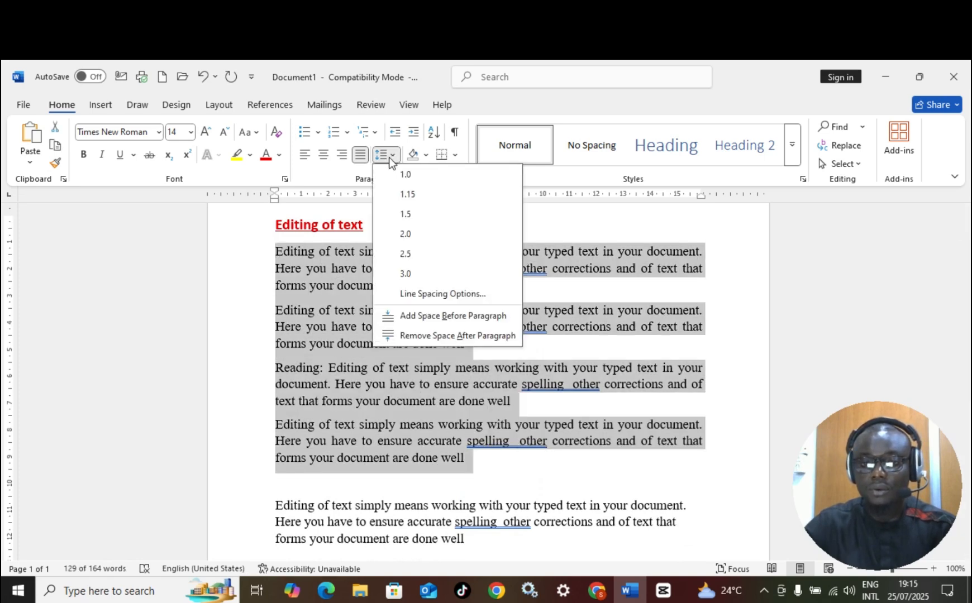
pyautogui.click(396, 241)
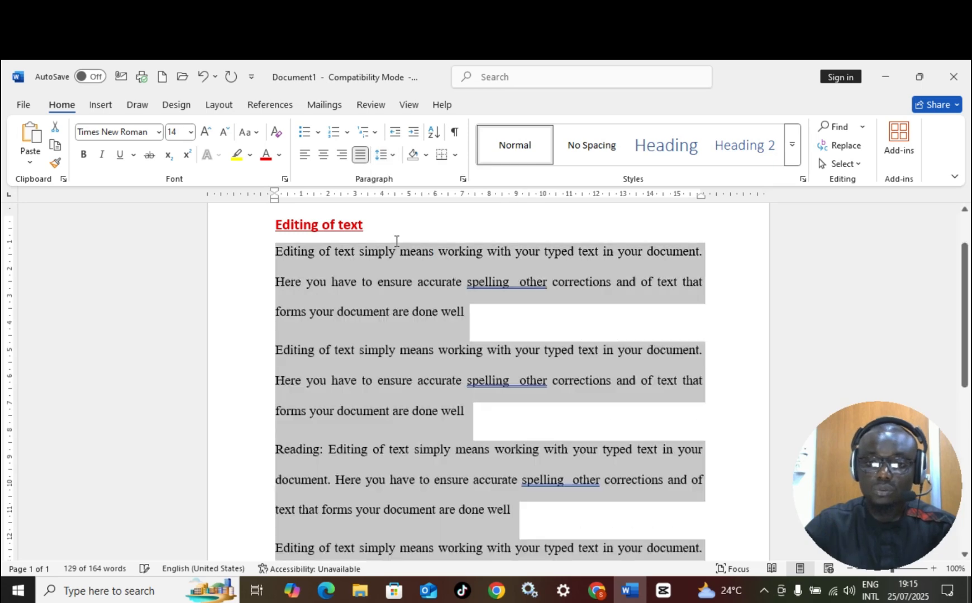
pyautogui.scroll(-5, 428, 311)
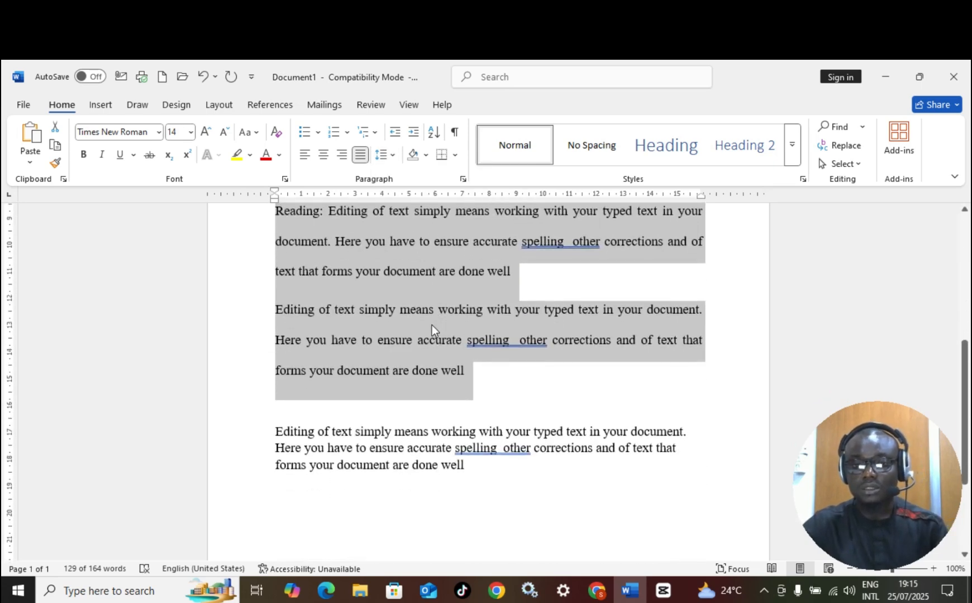
pyautogui.scroll(4, 432, 325)
pyautogui.scroll(4, 432, 327)
pyautogui.click(440, 351)
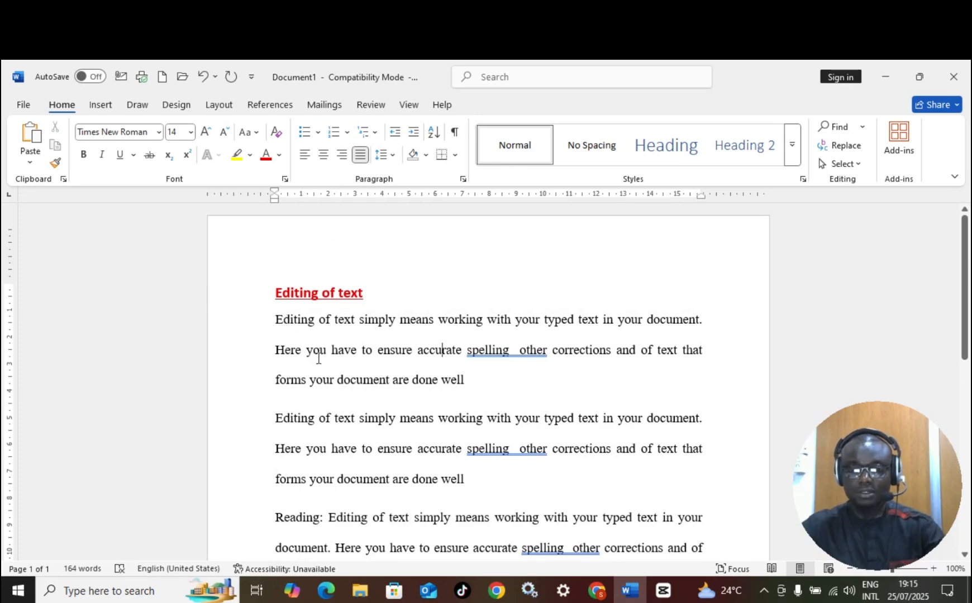
pyautogui.scroll(-3, 313, 391)
pyautogui.scroll(-5, 311, 411)
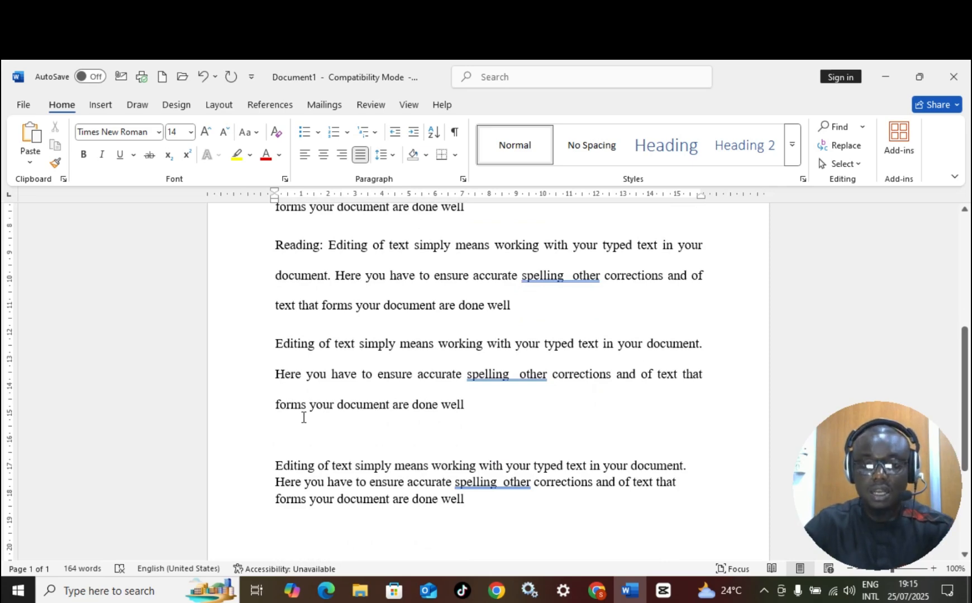
pyautogui.scroll(8, 304, 418)
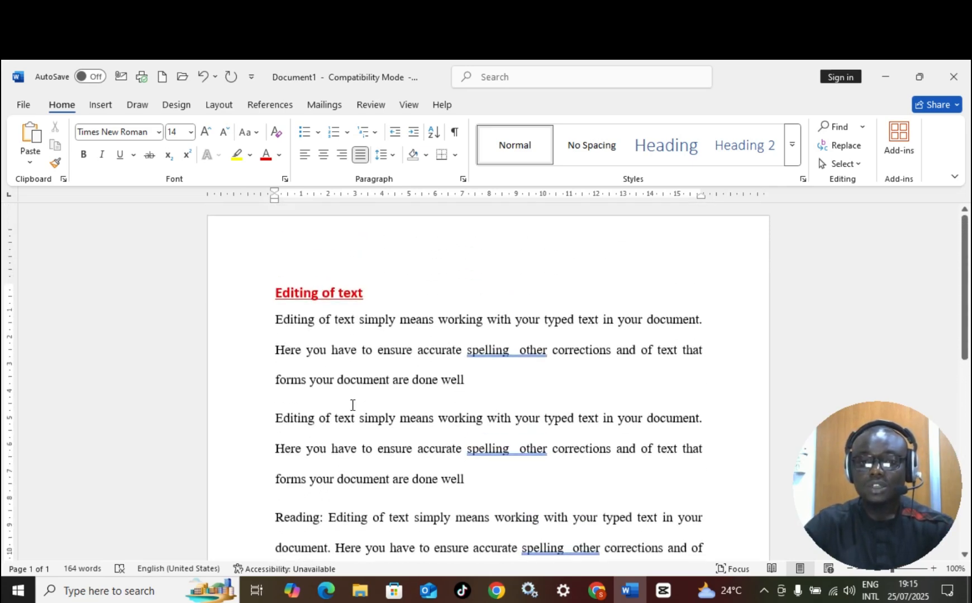
pyautogui.click(204, 76)
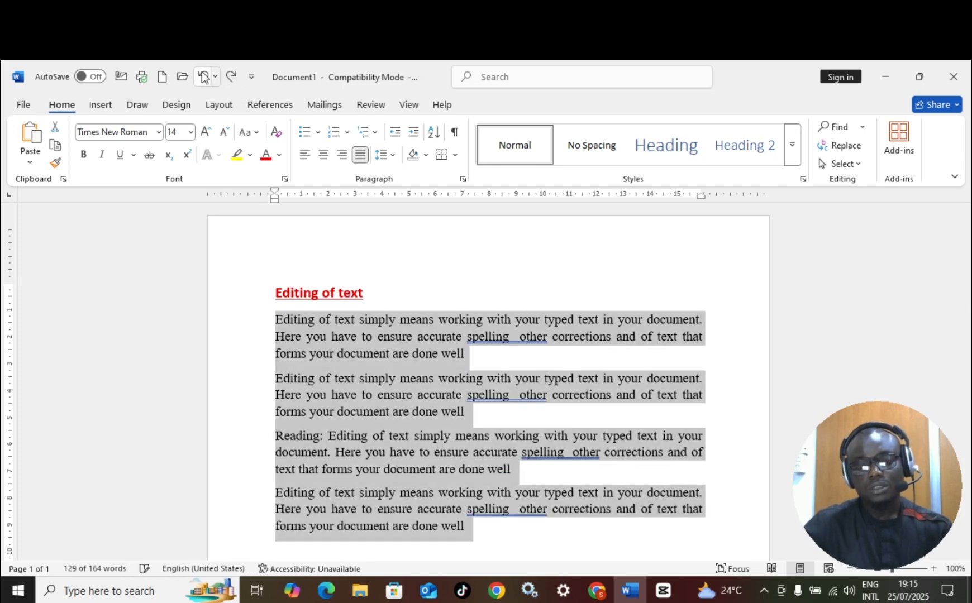
pyautogui.click(437, 422)
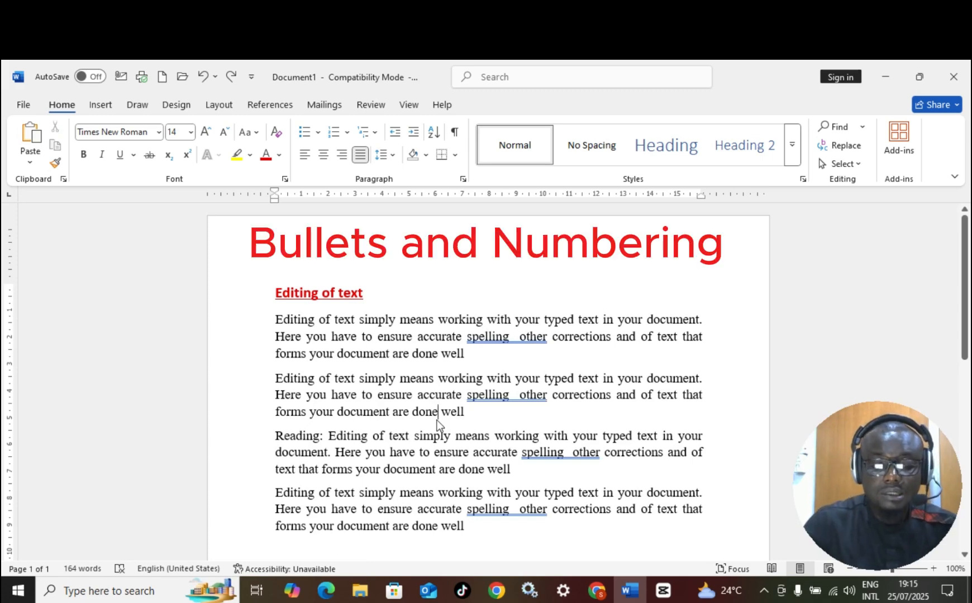
# - Apply four-diamond bullets to the four justified paragraphs below the title and undo them
pyautogui.scroll(-3, 437, 420)
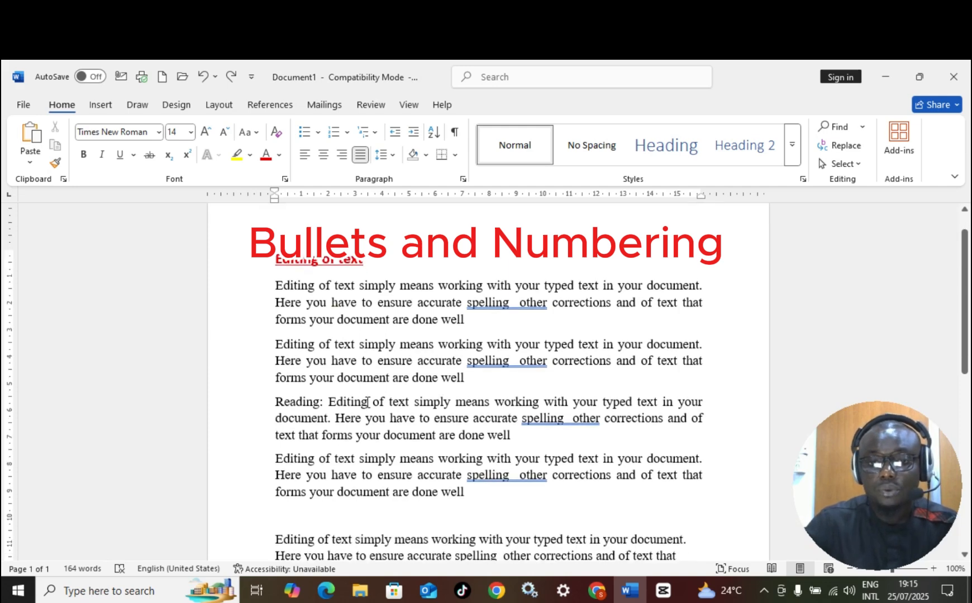
pyautogui.scroll(2, 408, 417)
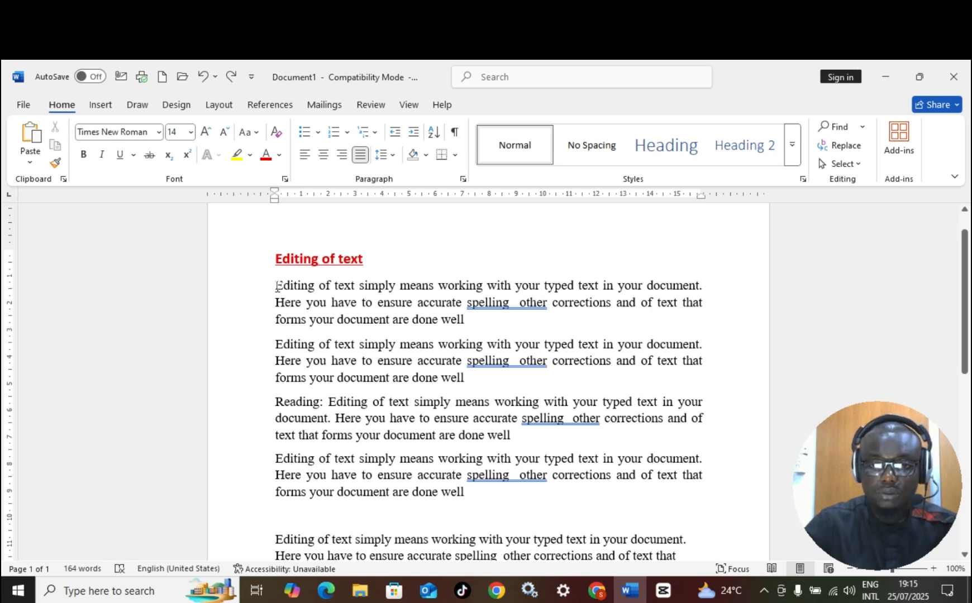
pyautogui.moveTo(276, 287); pyautogui.dragTo(499, 493)
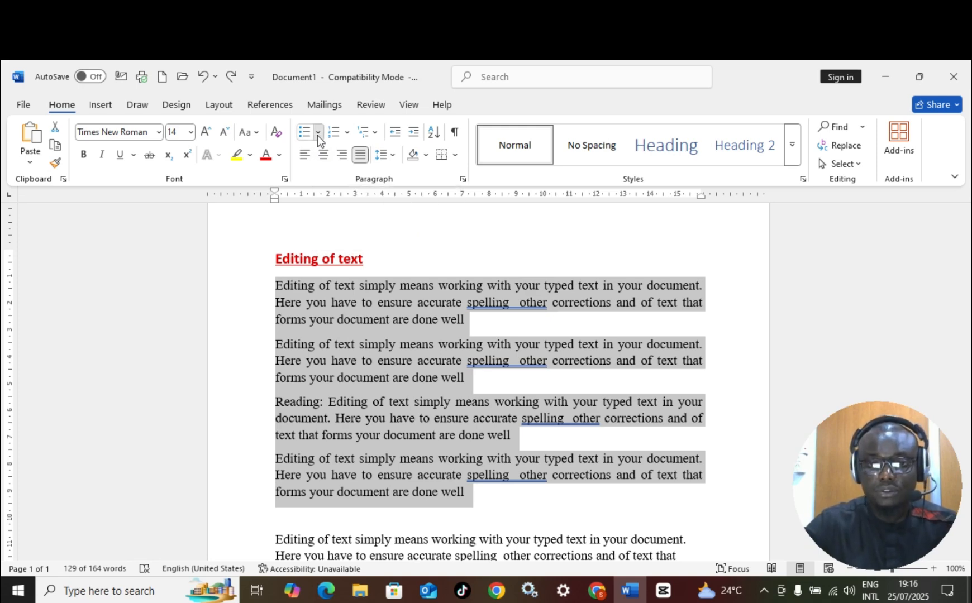
pyautogui.click(317, 135)
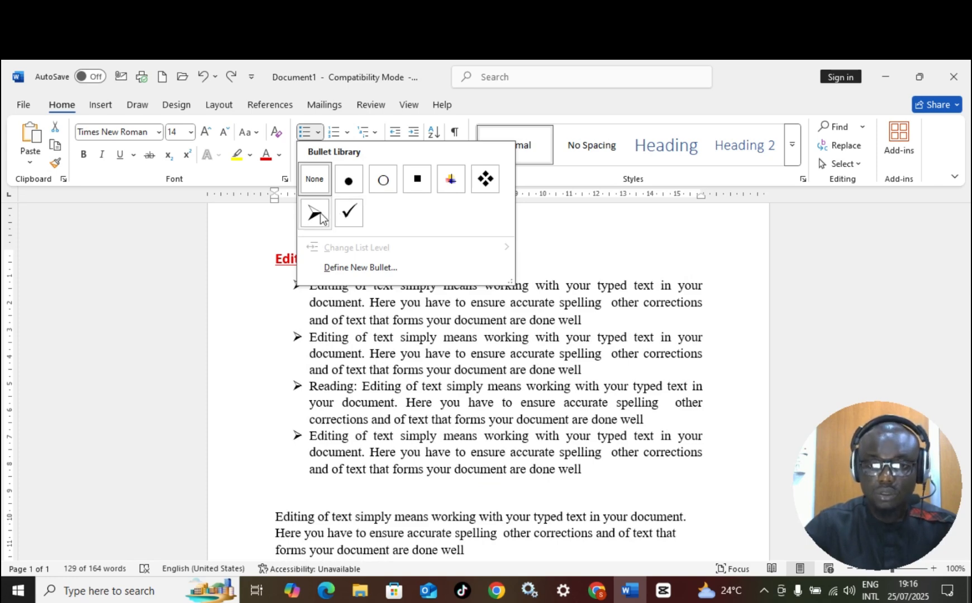
pyautogui.click(487, 179)
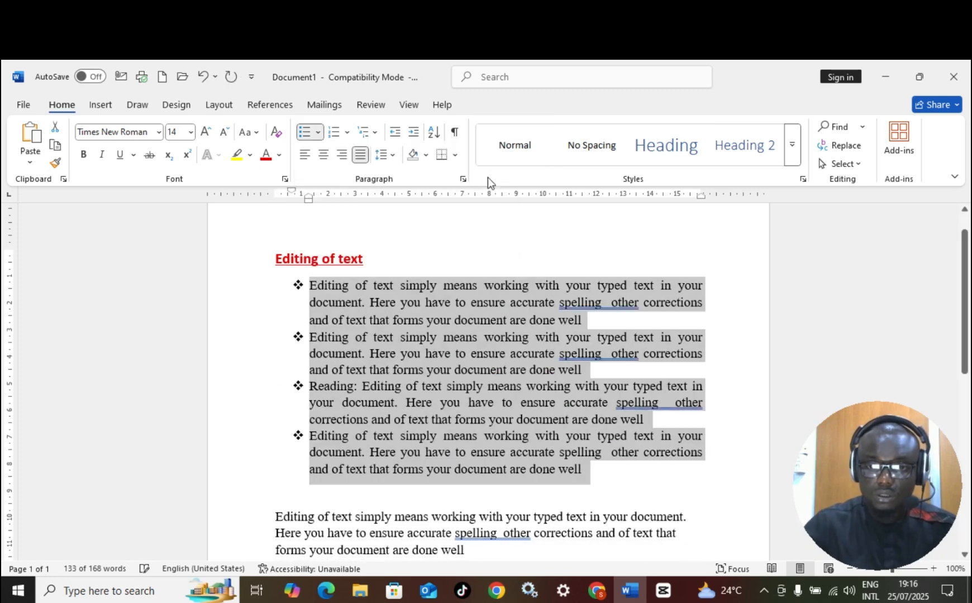
pyautogui.click(423, 386)
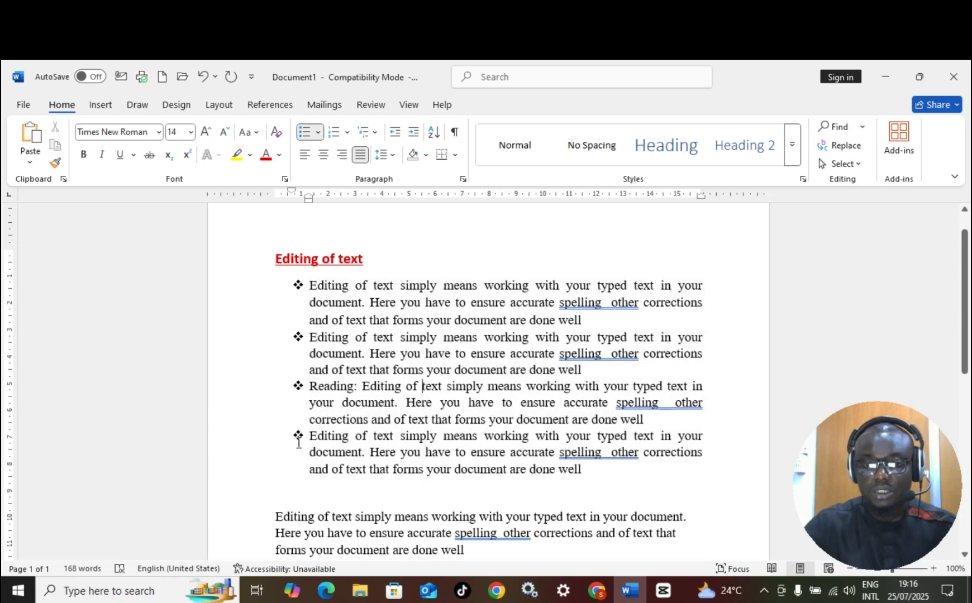
pyautogui.click(202, 78)
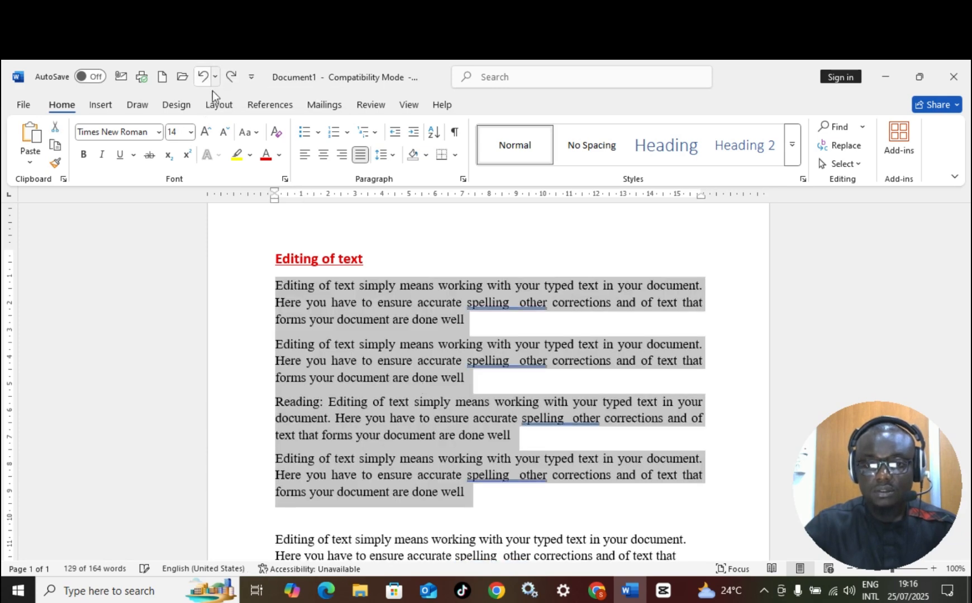
# - Apply check-mark bullets to the four selected paragraphs and undo them
pyautogui.click(318, 134)
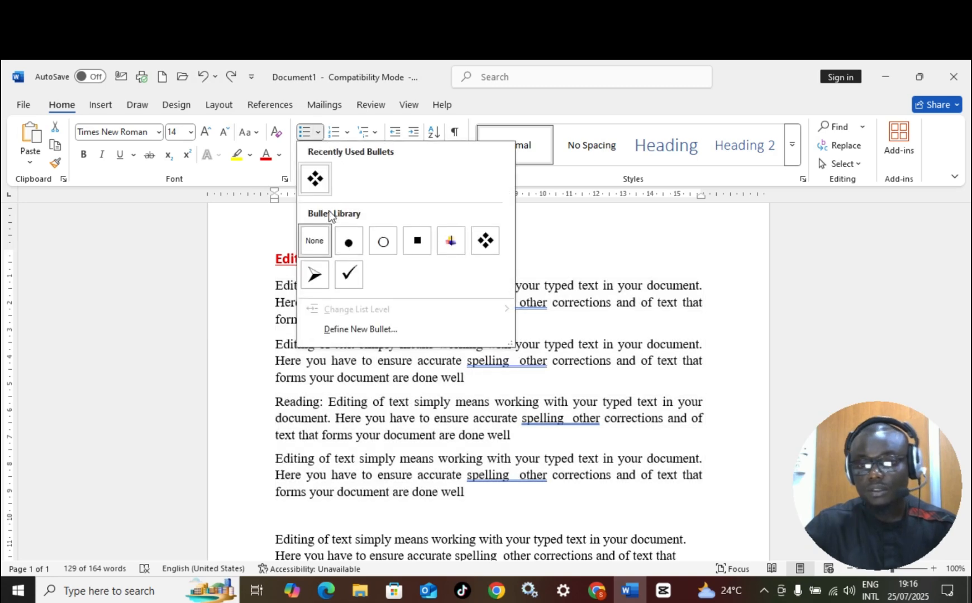
pyautogui.click(349, 275)
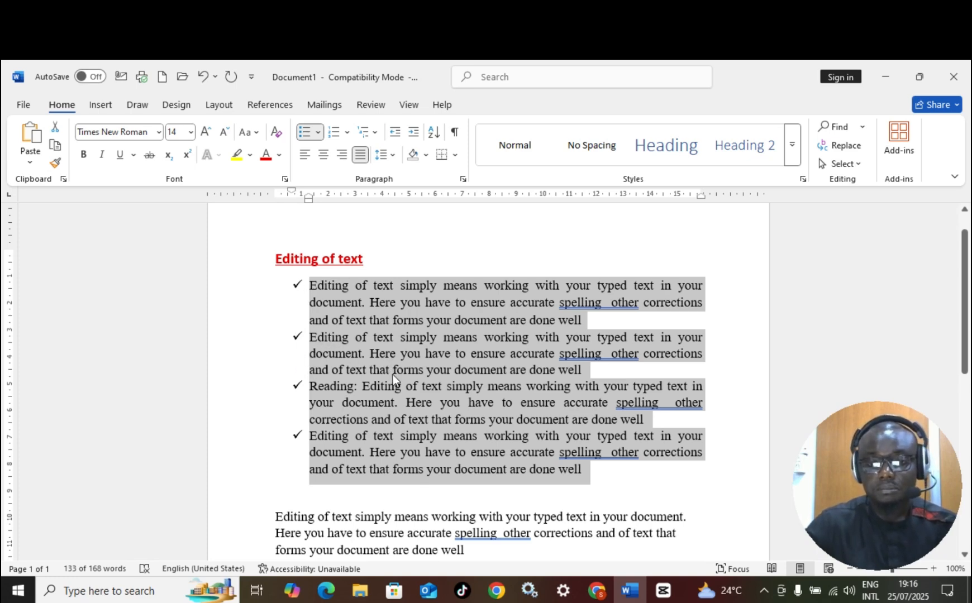
pyautogui.scroll(-4, 393, 378)
pyautogui.scroll(1, 394, 386)
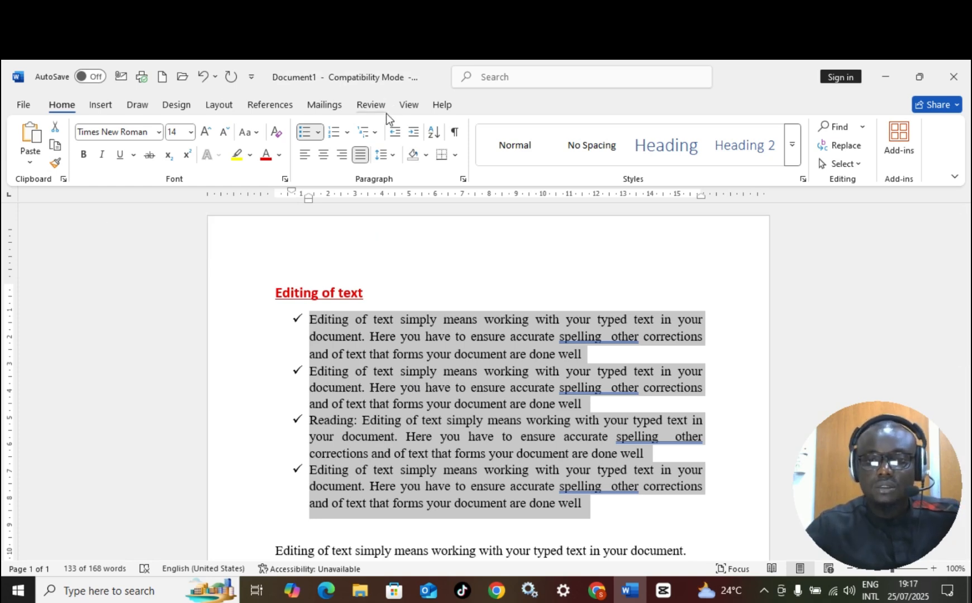
pyautogui.click(203, 78)
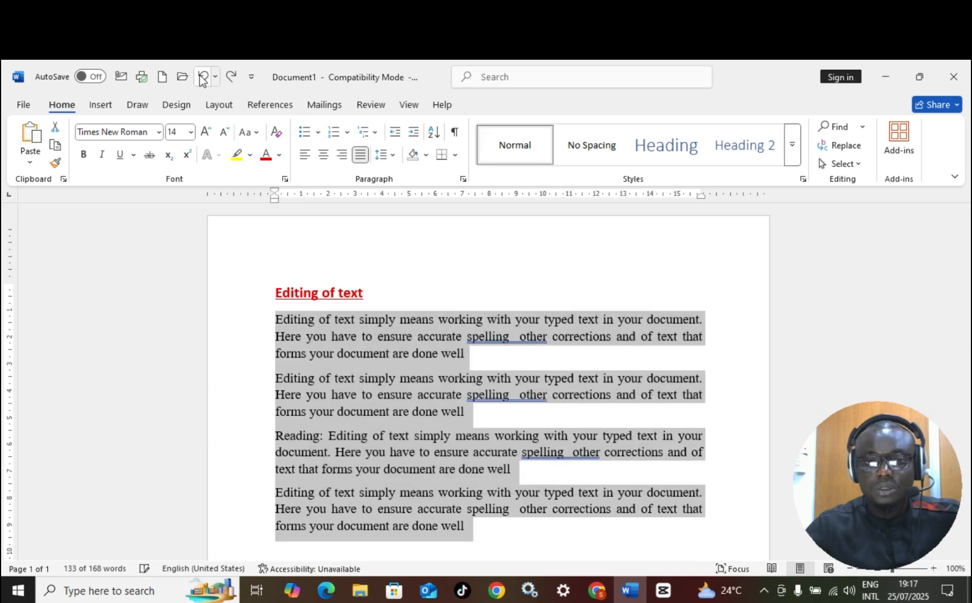
# - Number the four selected paragraphs below the title with the 1. 2. 3. numbering format
pyautogui.click(347, 134)
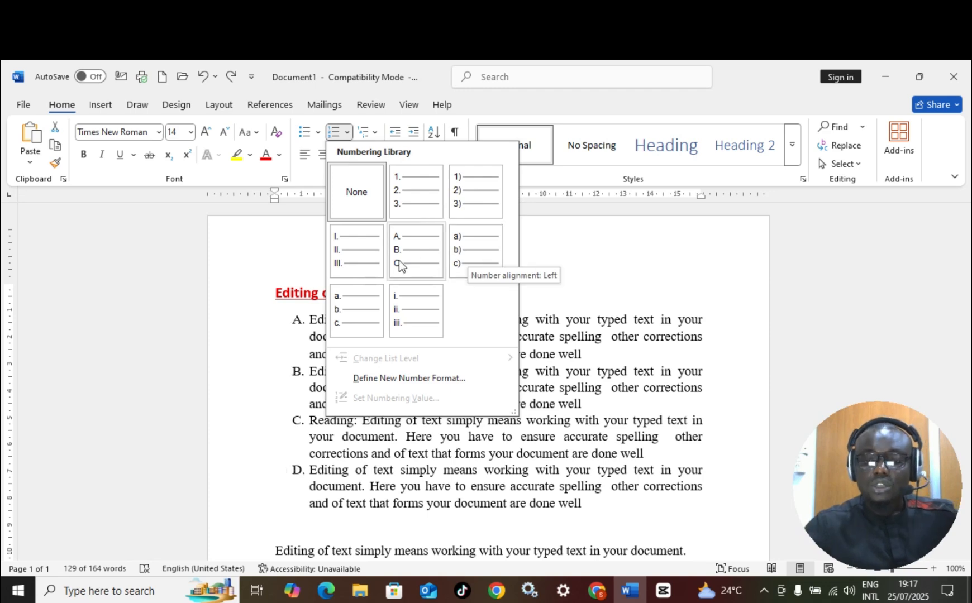
pyautogui.click(414, 202)
pyautogui.click(352, 411)
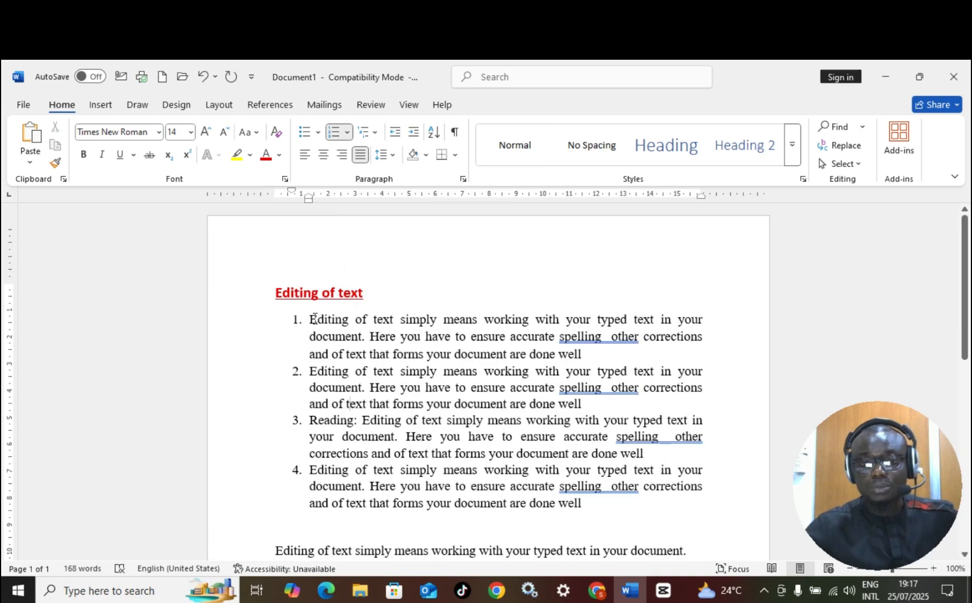
pyautogui.scroll(-2, 400, 386)
pyautogui.scroll(2, 399, 385)
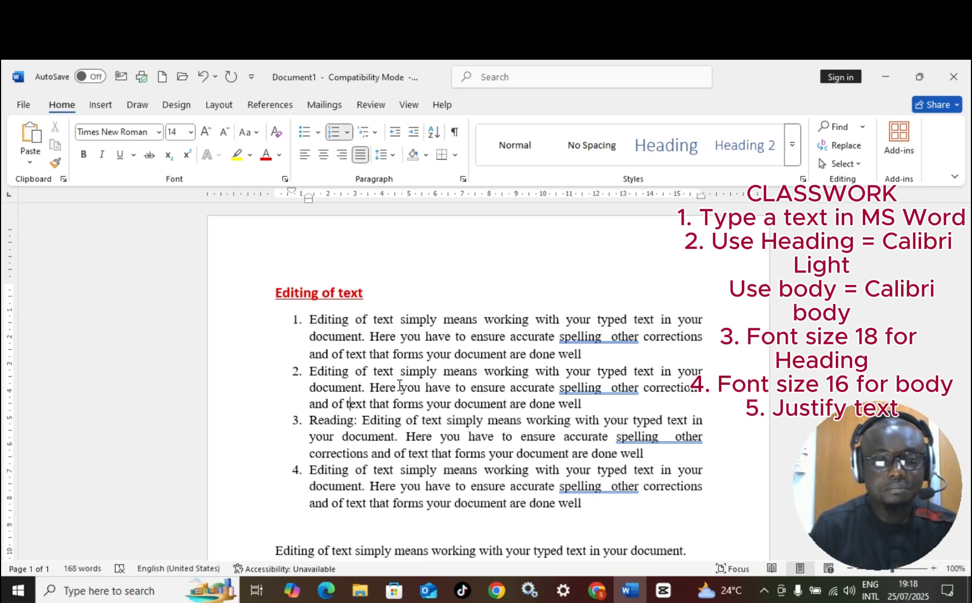
# - Examine the theme fonts, including Calibri Light for headings, and the available font sizes
pyautogui.click(159, 132)
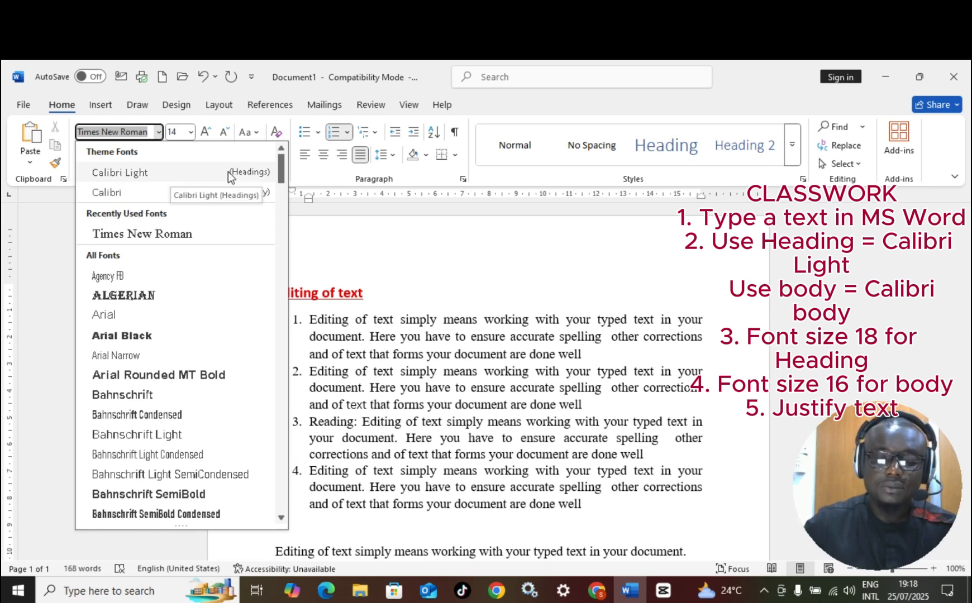
pyautogui.click(426, 266)
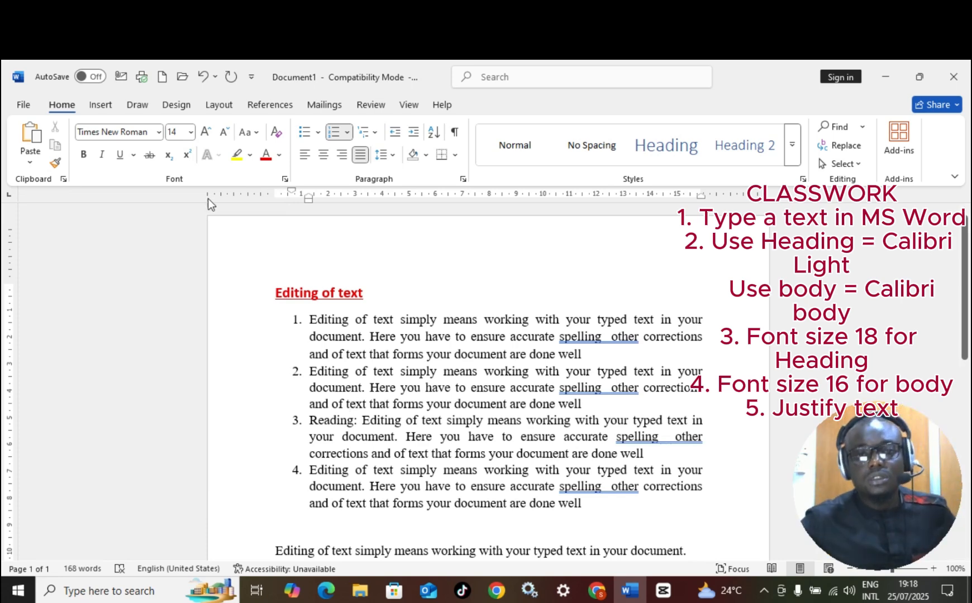
pyautogui.click(190, 132)
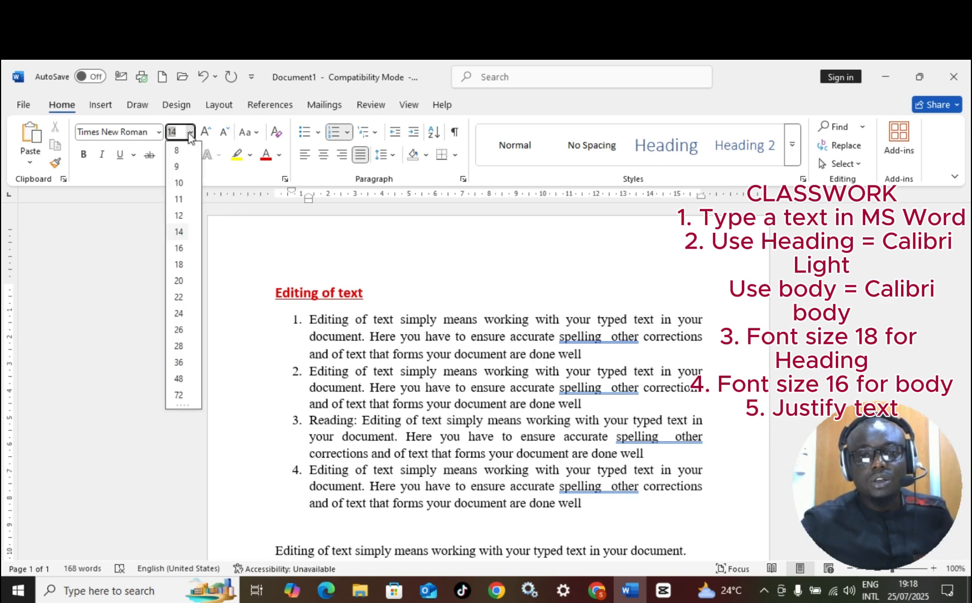